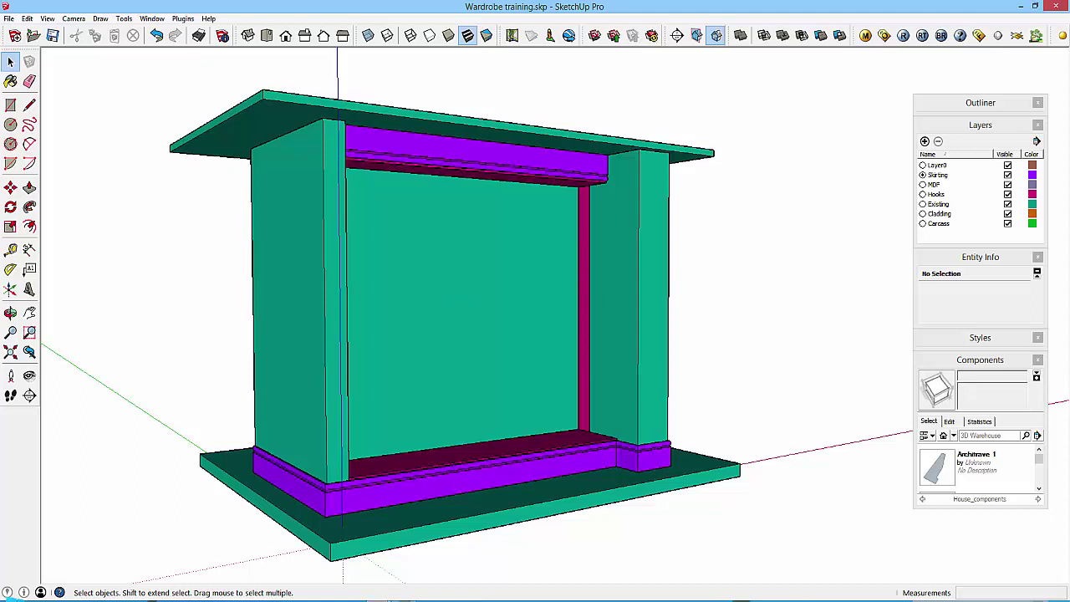
# Inspect the finished wardrobe model from several angles for reference.
pyautogui.click(318, 554)
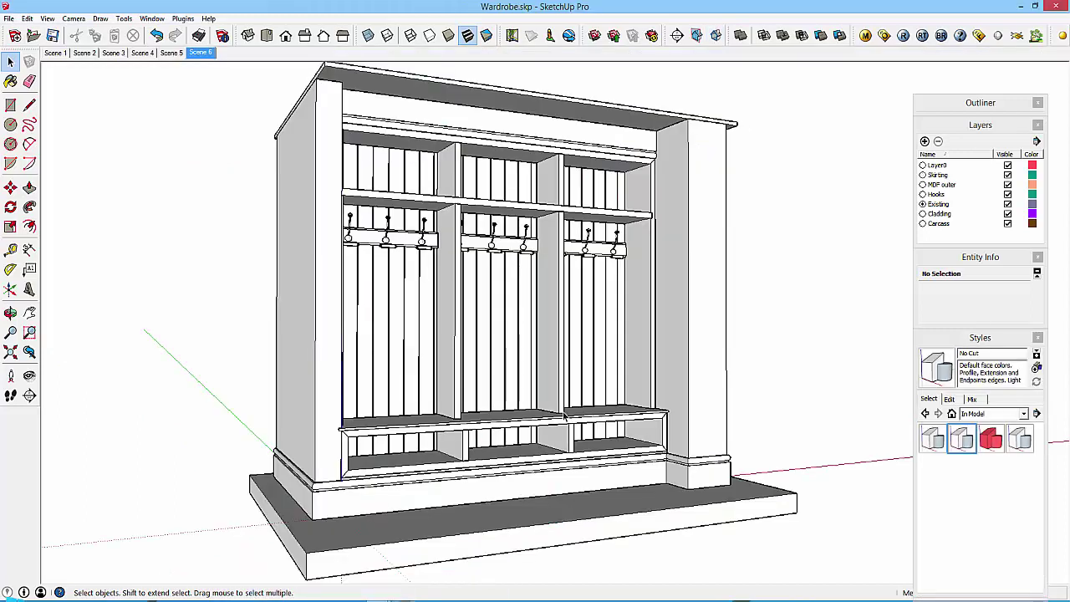
pyautogui.moveTo(676, 465); pyautogui.dragTo(518, 456, button='middle')
pyautogui.scroll(3, 339, 420)
pyautogui.moveTo(339, 420); pyautogui.dragTo(312, 395, button='middle')
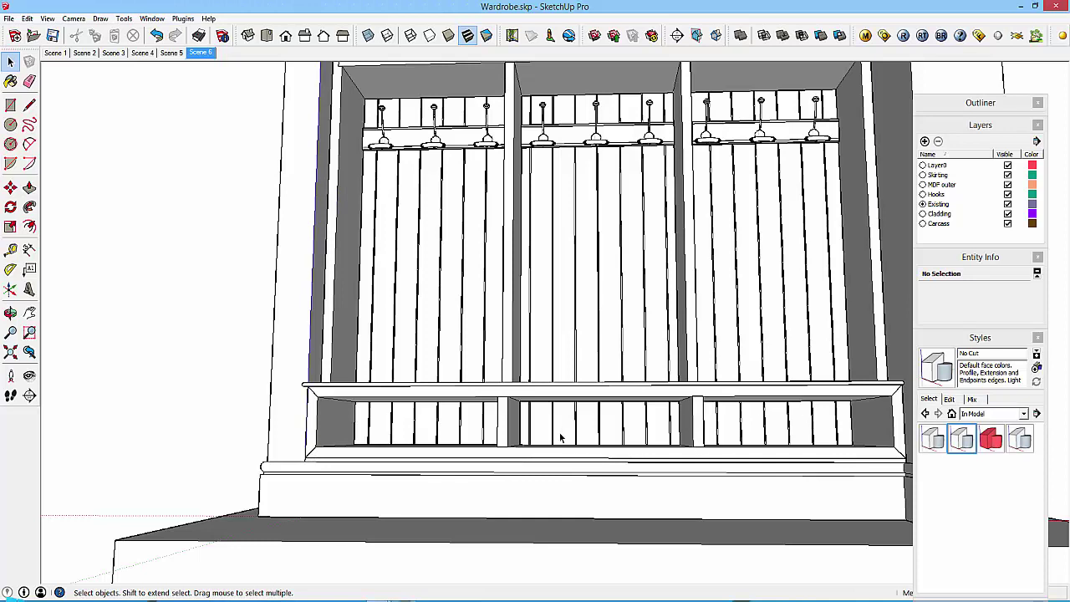
pyautogui.moveTo(502, 402); pyautogui.dragTo(523, 458, button='middle')
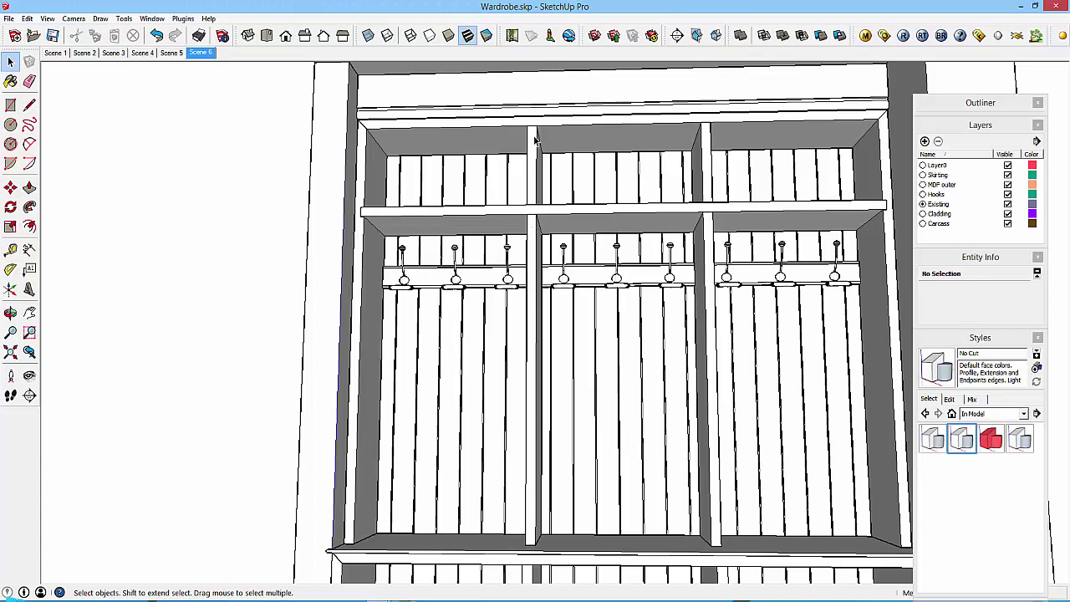
pyautogui.moveTo(707, 204)
pyautogui.mouseDown(button='middle')
pyautogui.moveTo(717, 272)
pyautogui.moveTo(619, 401)
pyautogui.moveTo(650, 362)
pyautogui.moveTo(634, 405)
pyautogui.mouseUp(button='middle')
pyautogui.scroll(-5, 717, 271)
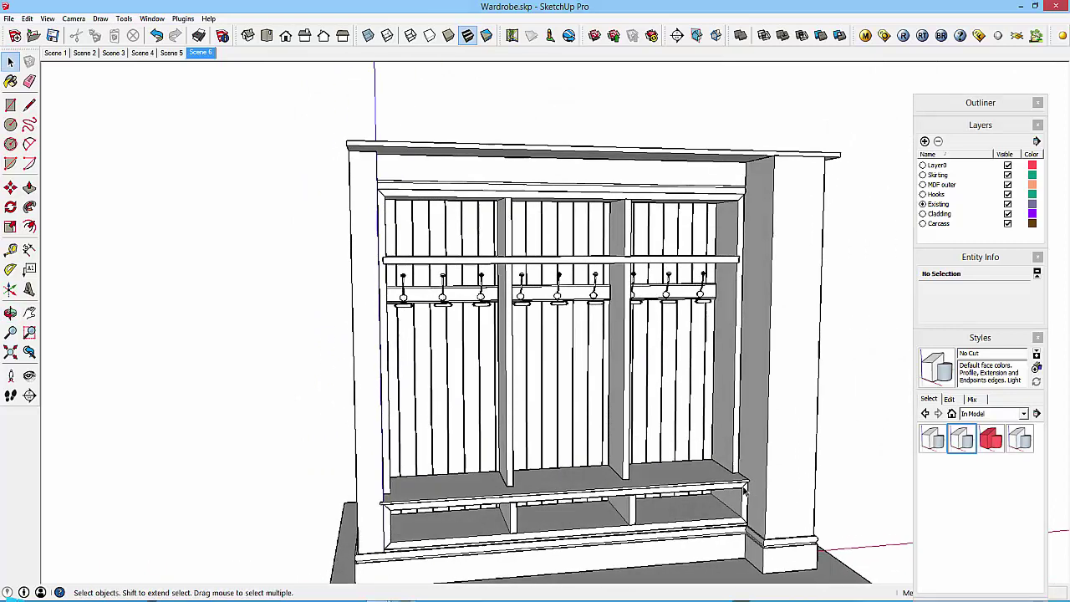
pyautogui.moveTo(623, 477); pyautogui.dragTo(623, 447, button='middle')
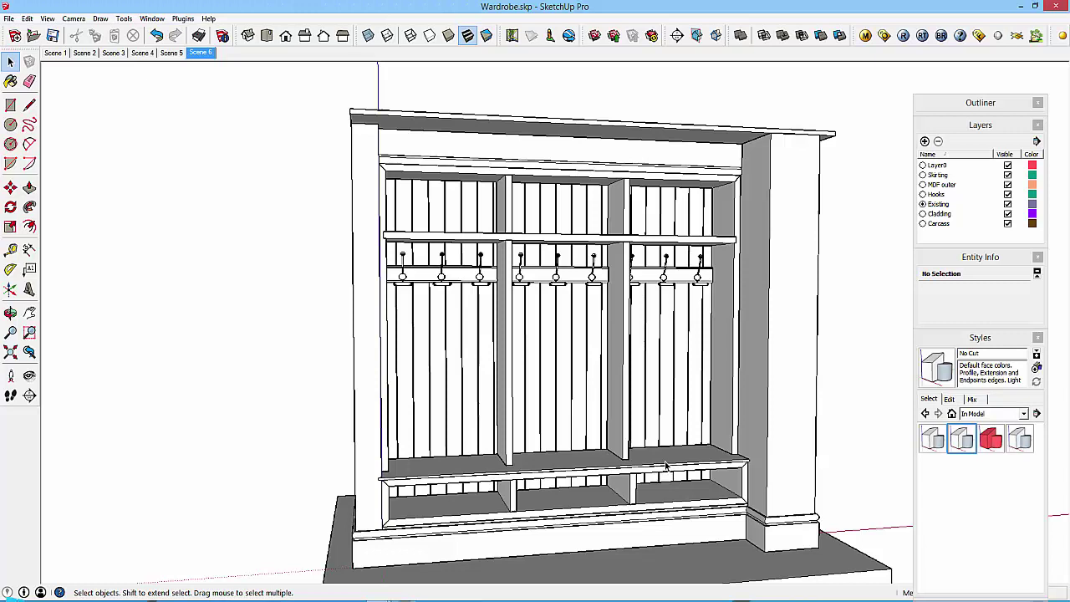
pyautogui.moveTo(664, 465); pyautogui.dragTo(745, 309, button='middle')
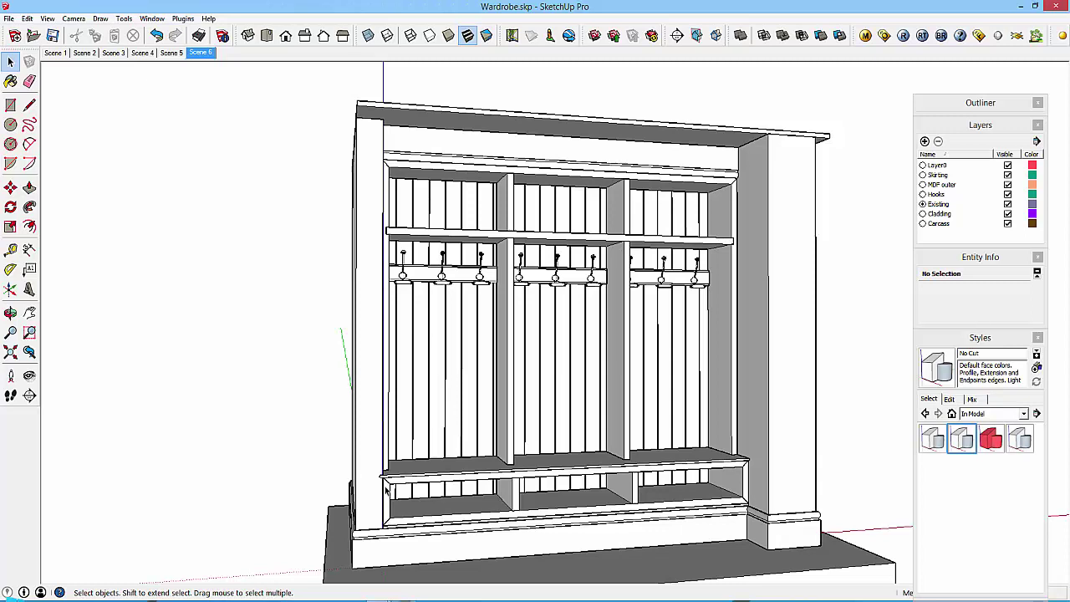
pyautogui.moveTo(548, 501); pyautogui.dragTo(422, 473, button='middle')
pyautogui.scroll(3, 379, 470)
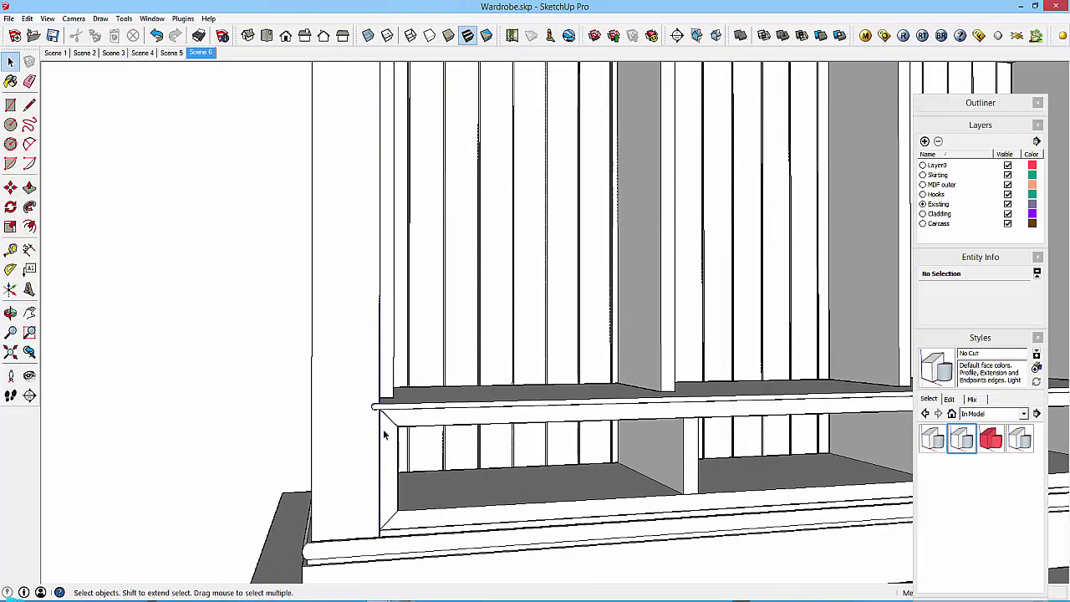
pyautogui.moveTo(385, 435); pyautogui.dragTo(350, 404, button='middle')
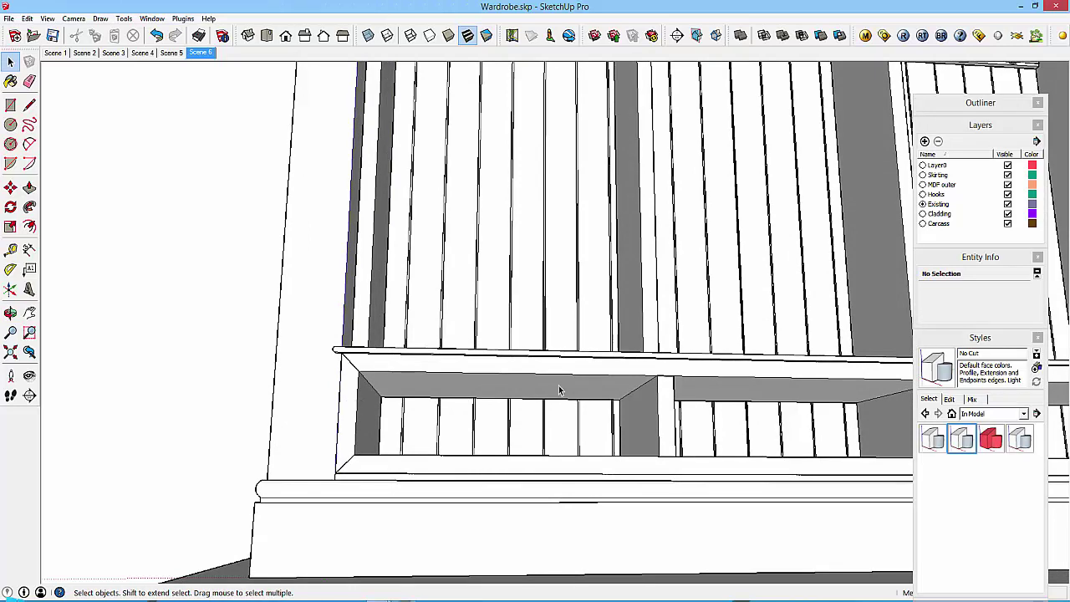
pyautogui.moveTo(666, 418); pyautogui.dragTo(411, 395, button='middle')
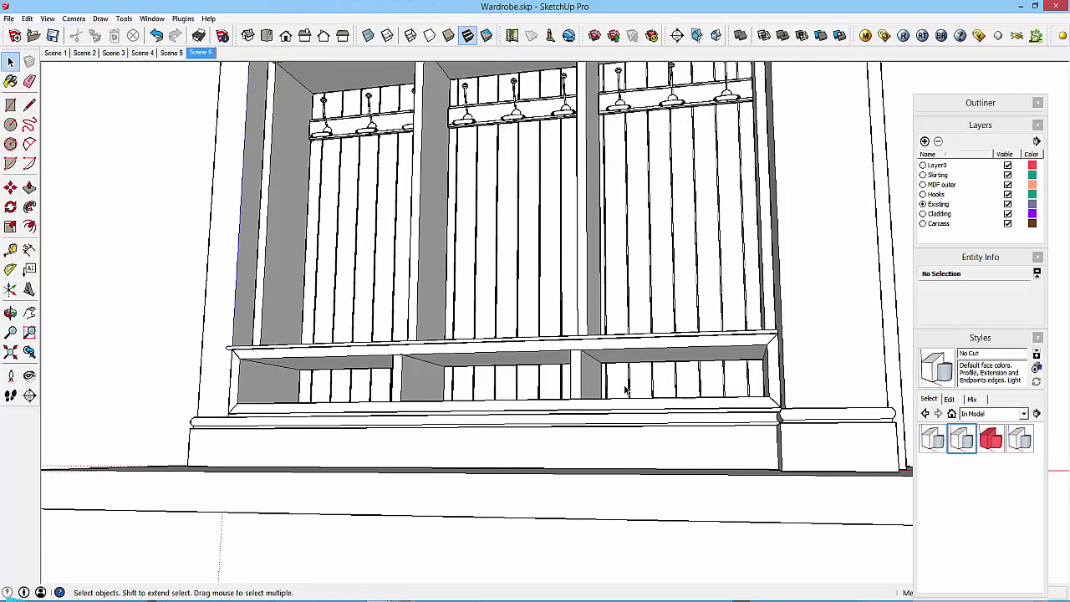
pyautogui.moveTo(625, 391); pyautogui.dragTo(732, 257, button='middle')
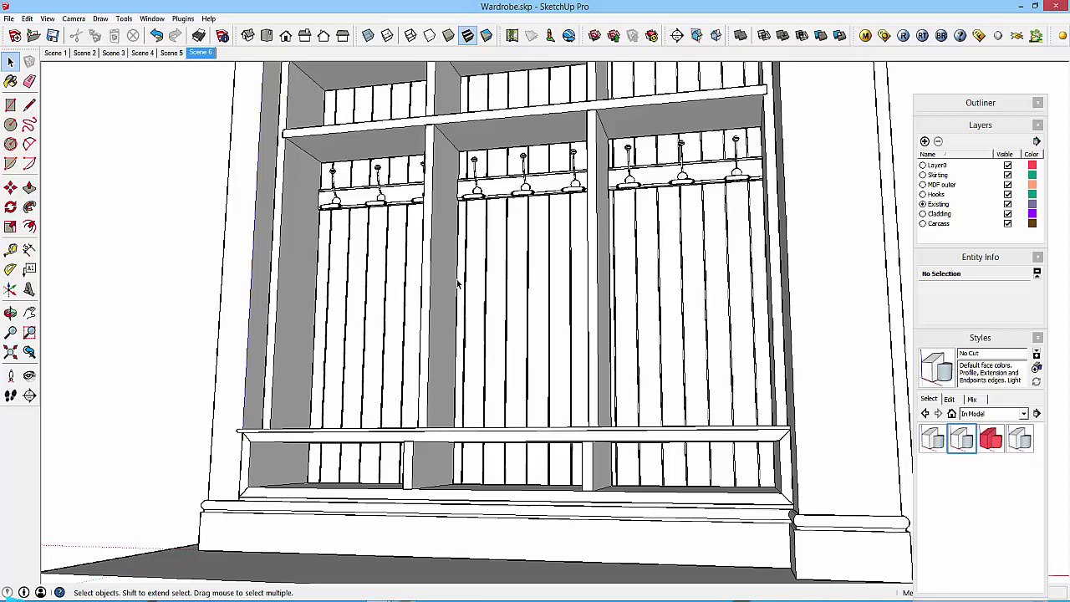
pyautogui.moveTo(516, 291); pyautogui.dragTo(584, 326, button='middle')
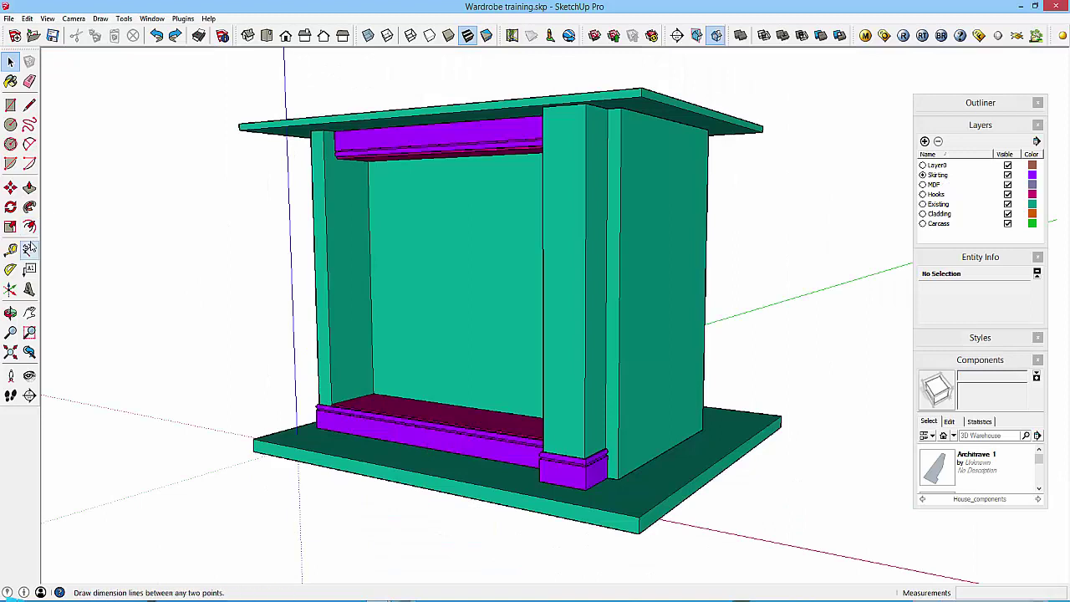
# Place guide lines parallel to the floor and 40 from the left wall.
pyautogui.click(11, 250)
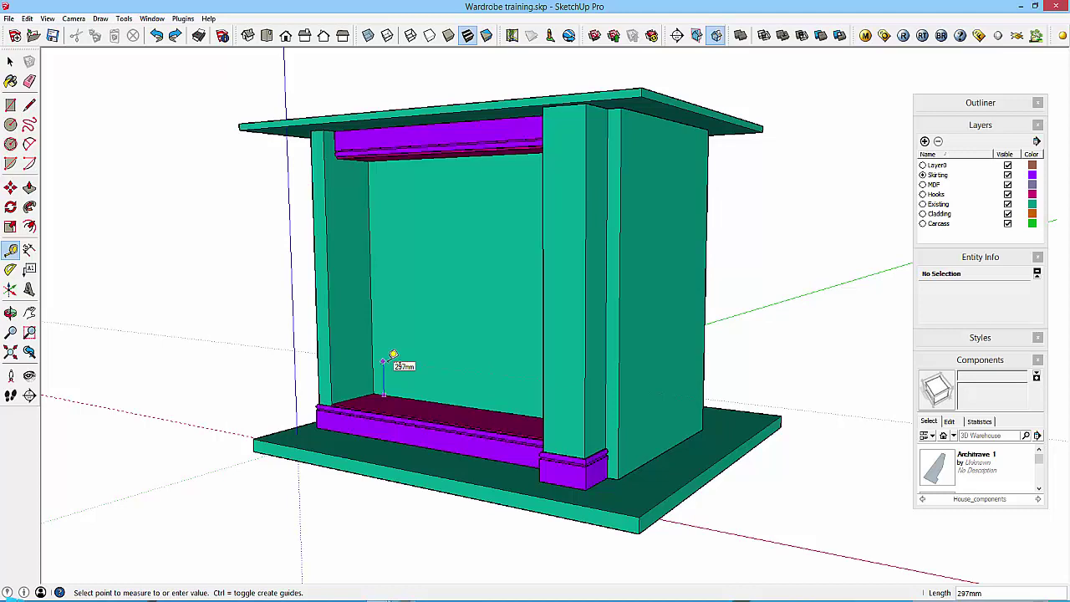
pyautogui.click(384, 361)
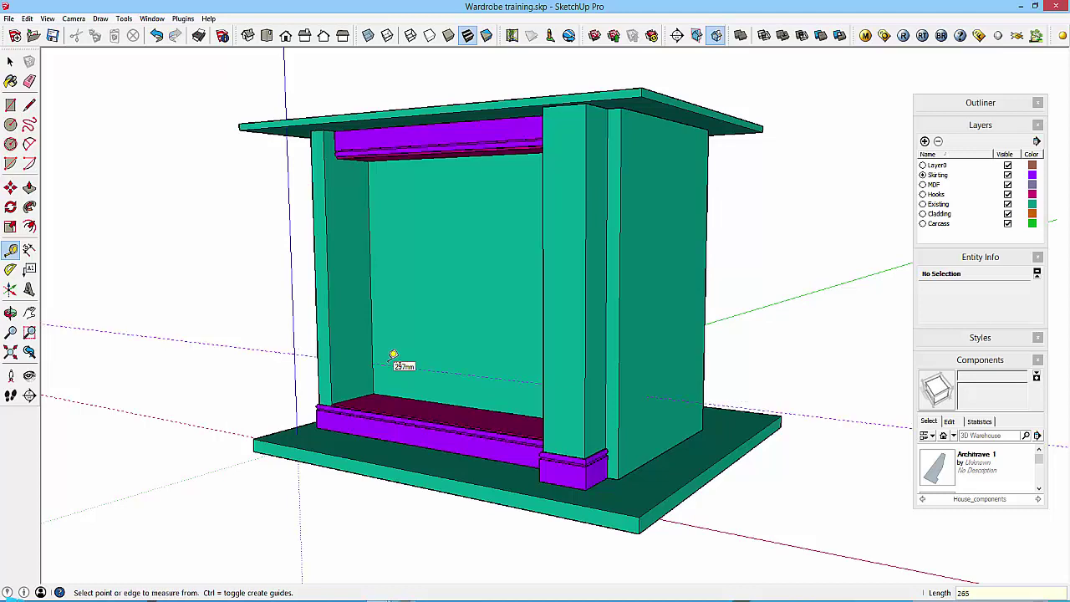
pyautogui.click(371, 317)
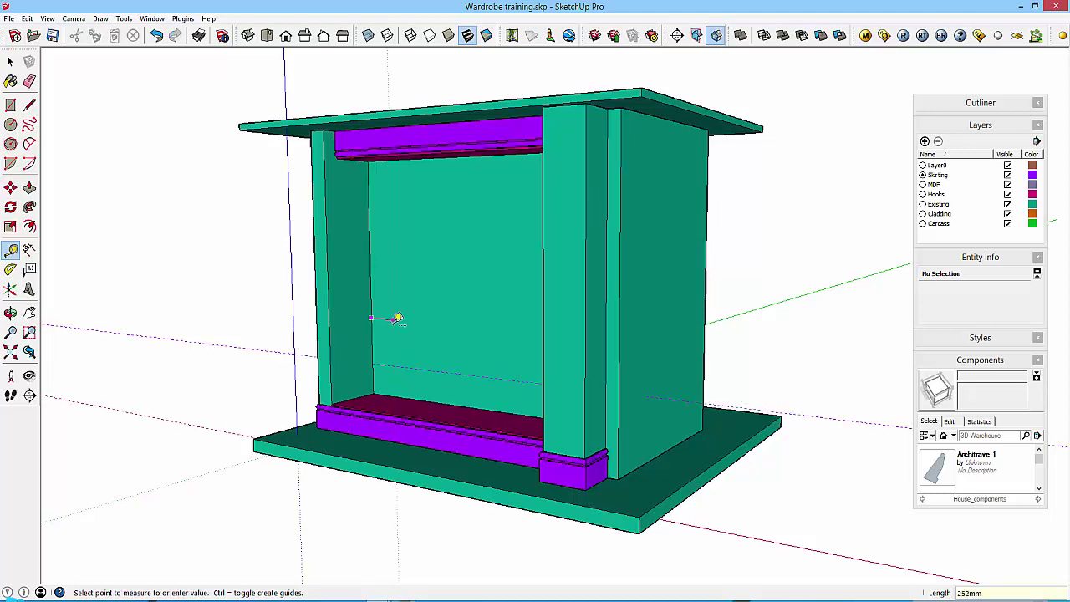
pyautogui.click(400, 318)
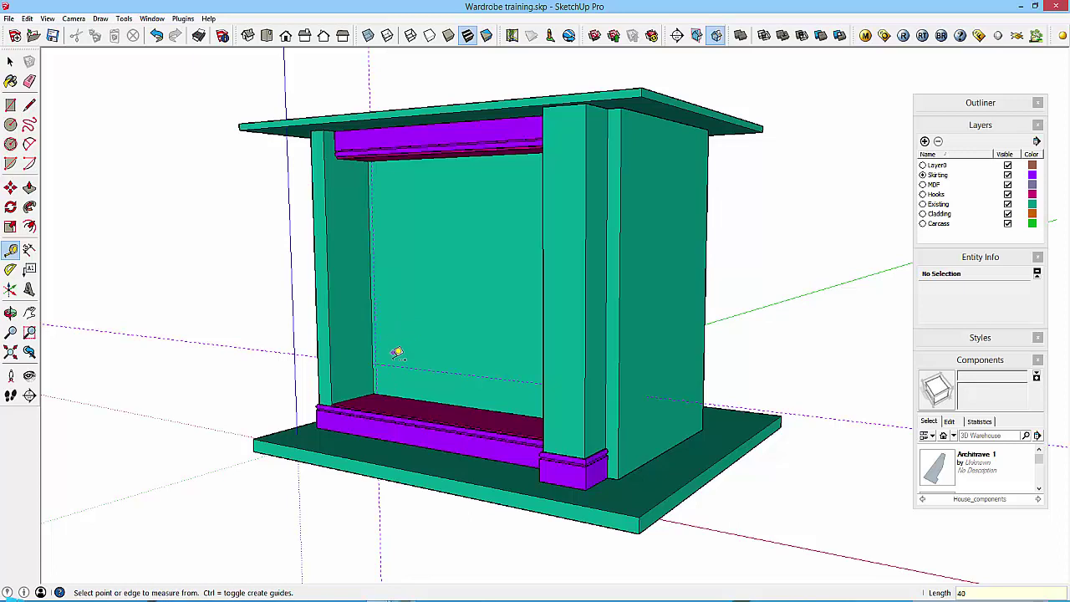
pyautogui.press('space')
pyautogui.scroll(5, 374, 399)
pyautogui.moveTo(410, 371); pyautogui.dragTo(410, 382, button='middle')
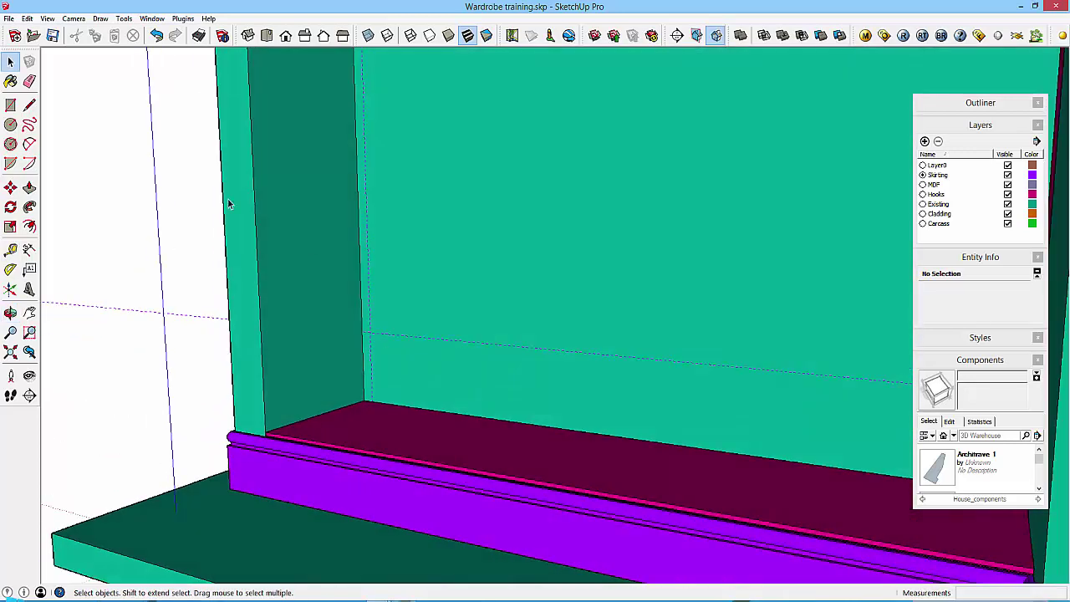
# Draw a thin upright rectangle from the floor's back-left corner up to the guide.
pyautogui.click(10, 105)
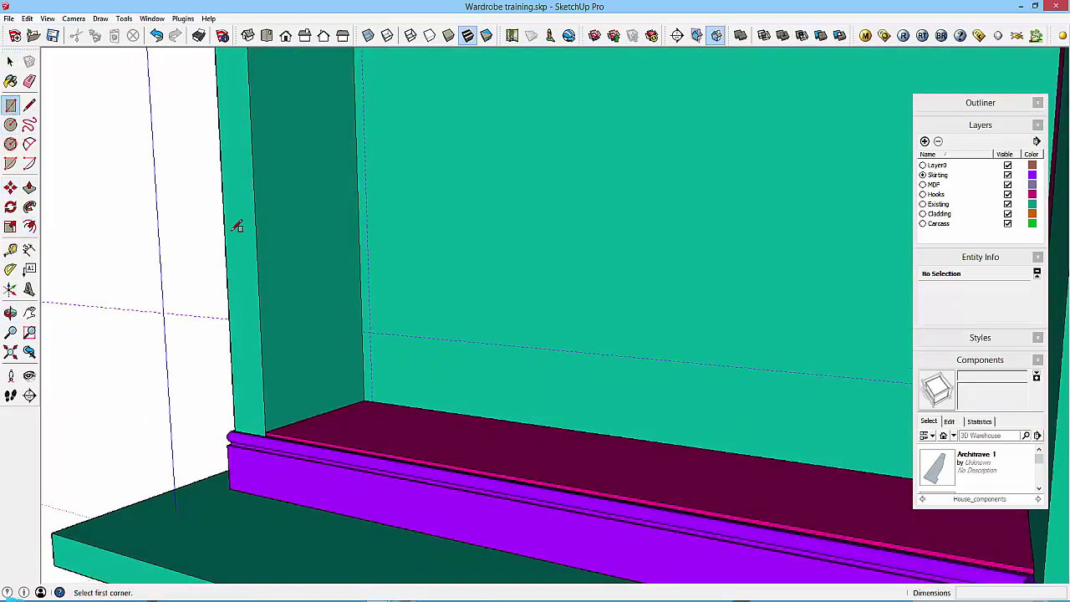
pyautogui.click(365, 401)
pyautogui.click(371, 334)
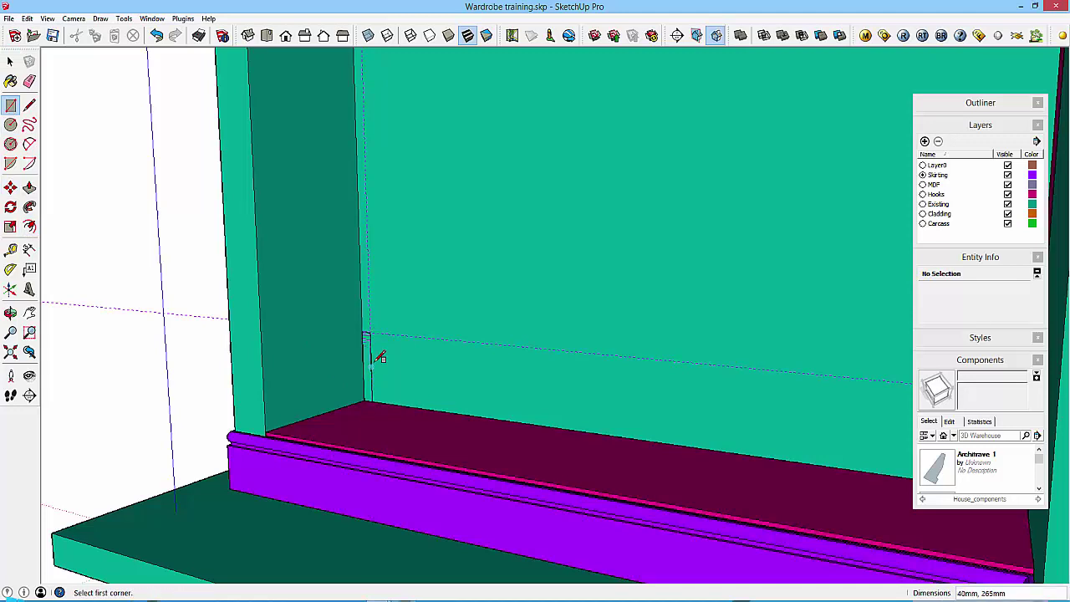
pyautogui.press('space')
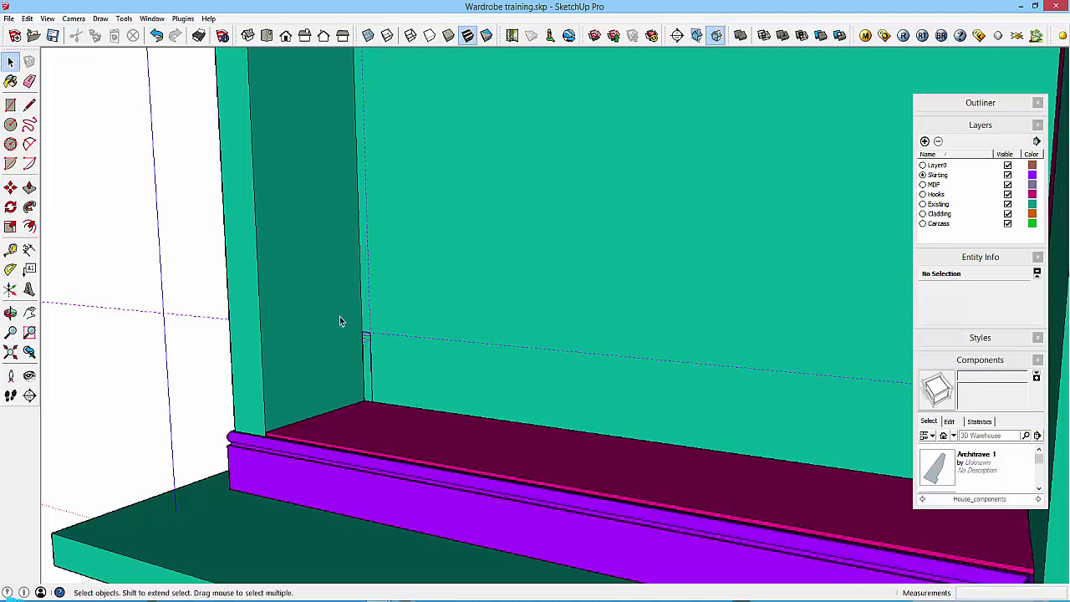
# Select the thin corner rectangle and make it a component named 'End'.
pyautogui.doubleClick(368, 356)
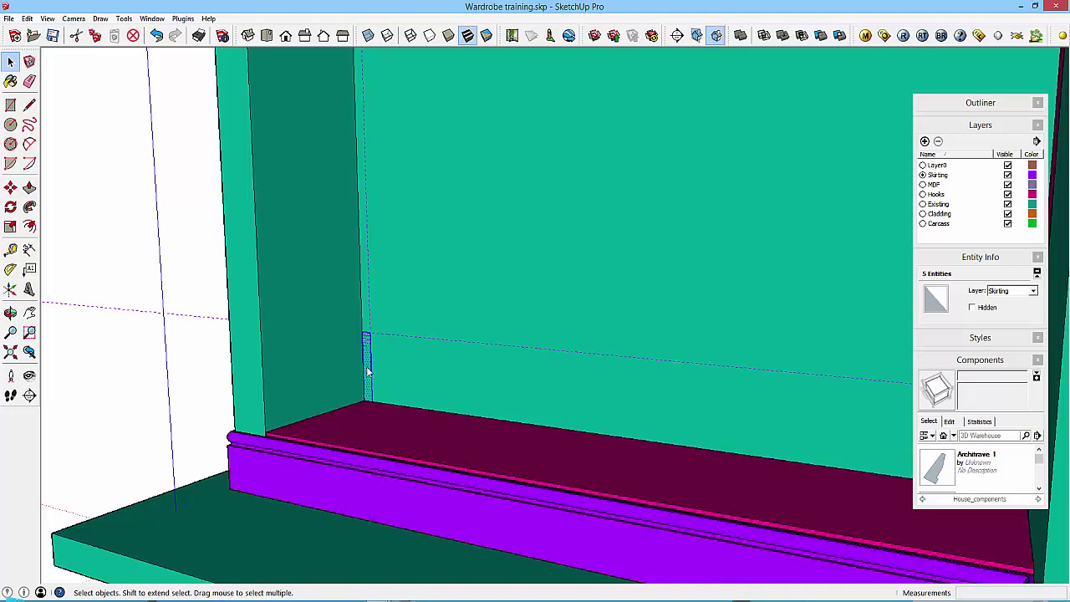
pyautogui.rightClick(368, 368)
pyautogui.click(400, 451)
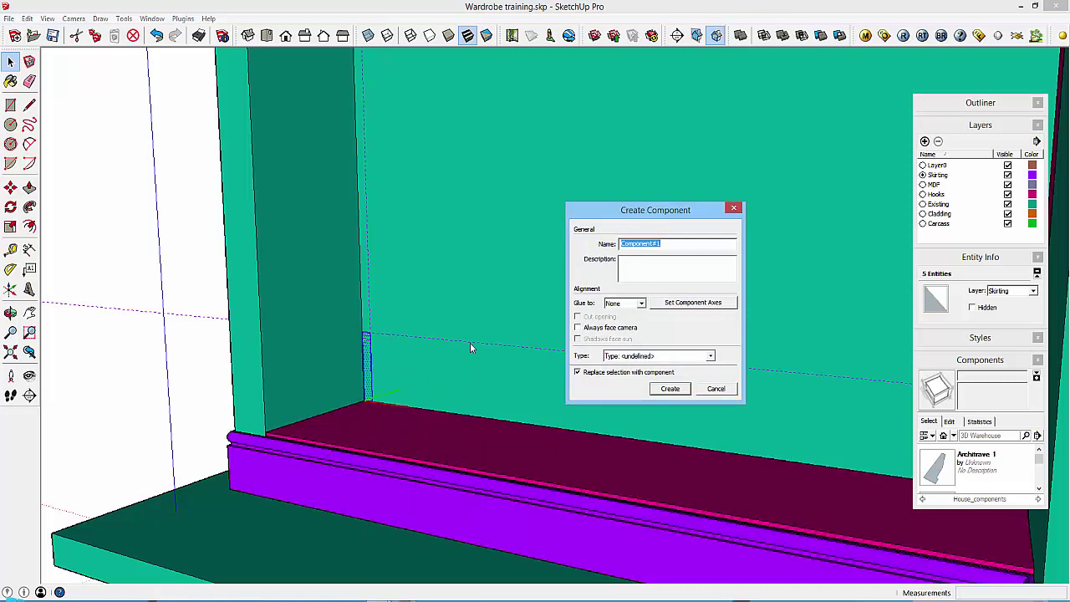
pyautogui.write('End')
pyautogui.click(671, 388)
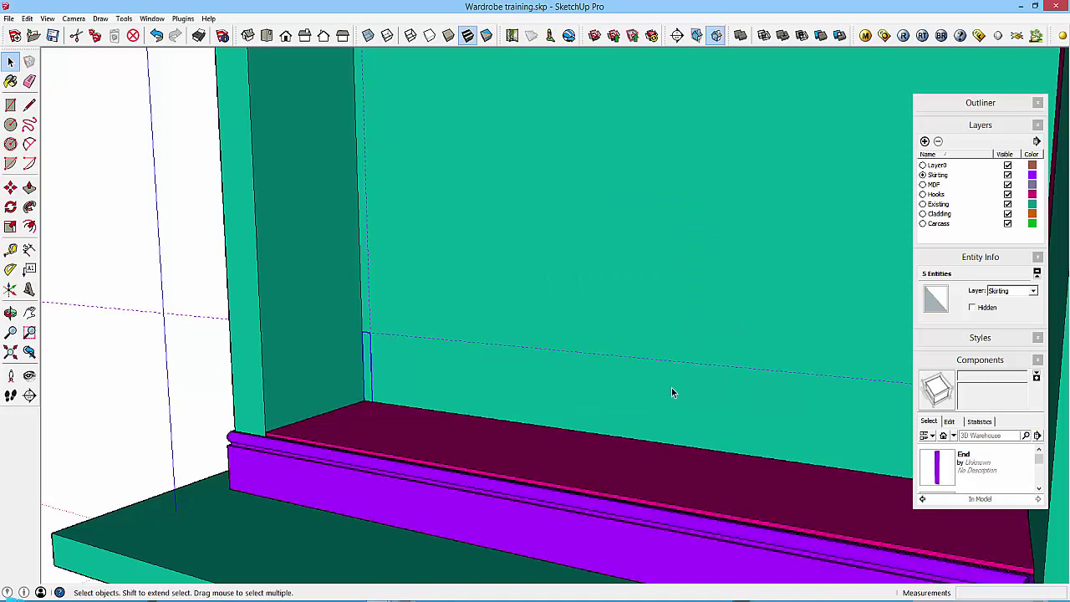
pyautogui.doubleClick(369, 366)
# Push/pull the End face out into a solid end block.
pyautogui.press('p')
pyautogui.click(366, 347)
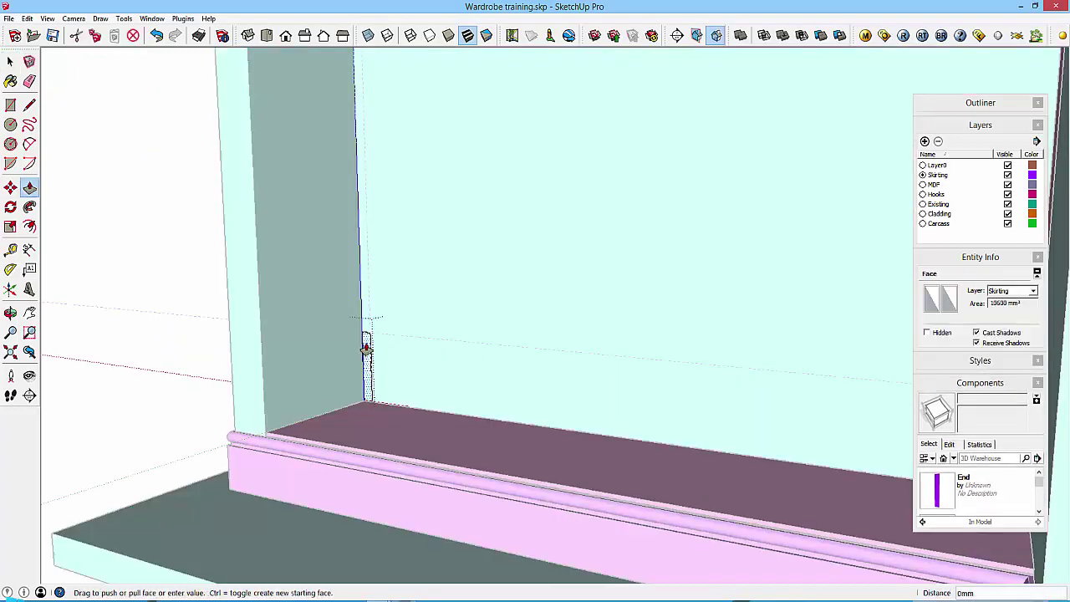
pyautogui.click(260, 344)
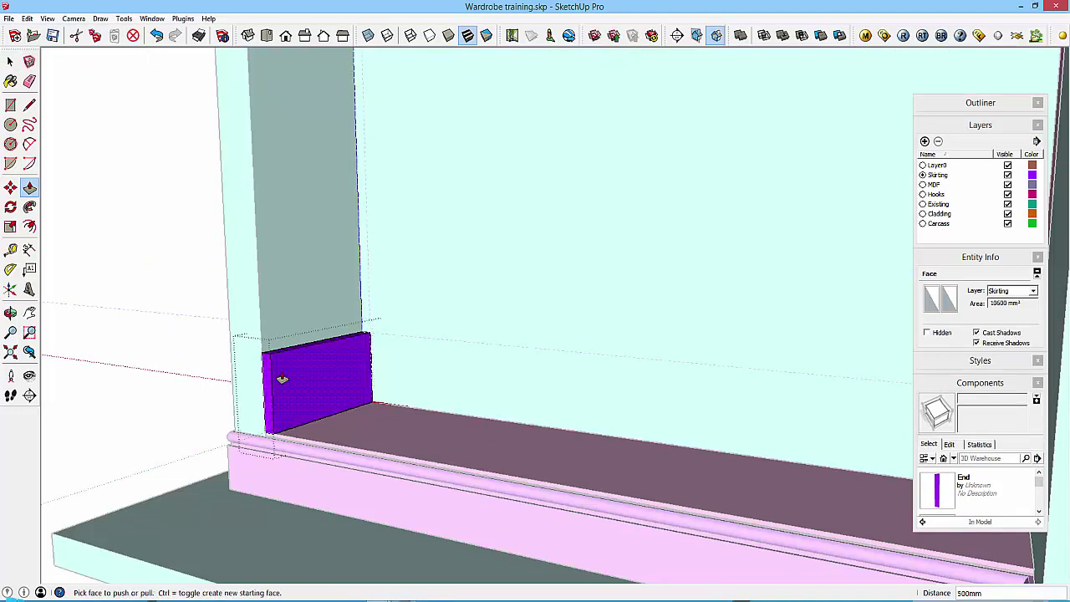
pyautogui.press('space')
pyautogui.moveTo(289, 387); pyautogui.dragTo(360, 318, button='middle')
pyautogui.scroll(3, 276, 383)
# Place a guide 40 from the block's bottom corner.
pyautogui.click(28, 105)
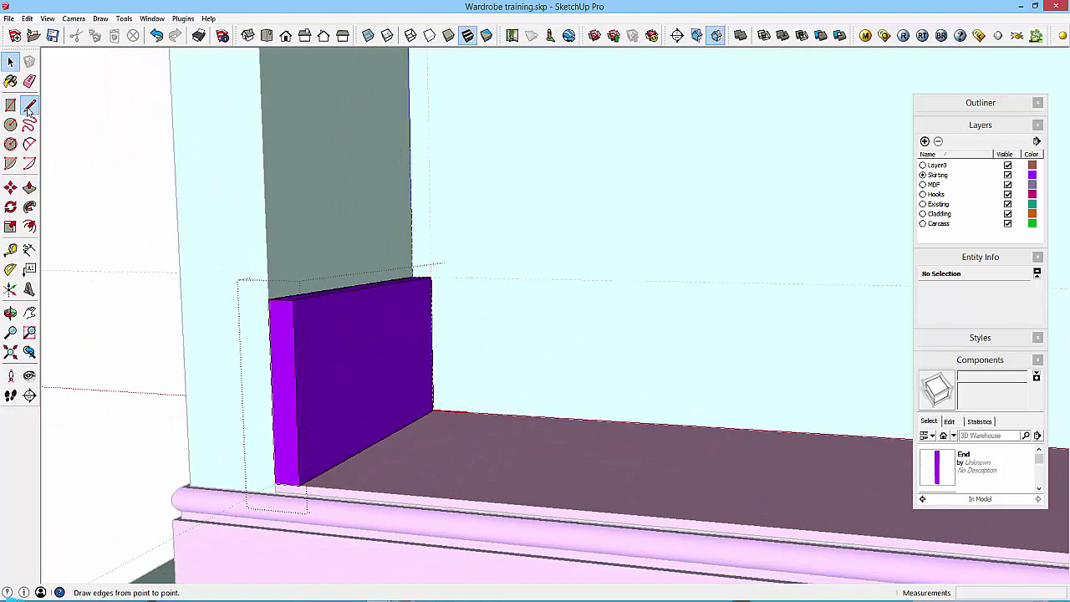
pyautogui.click(276, 297)
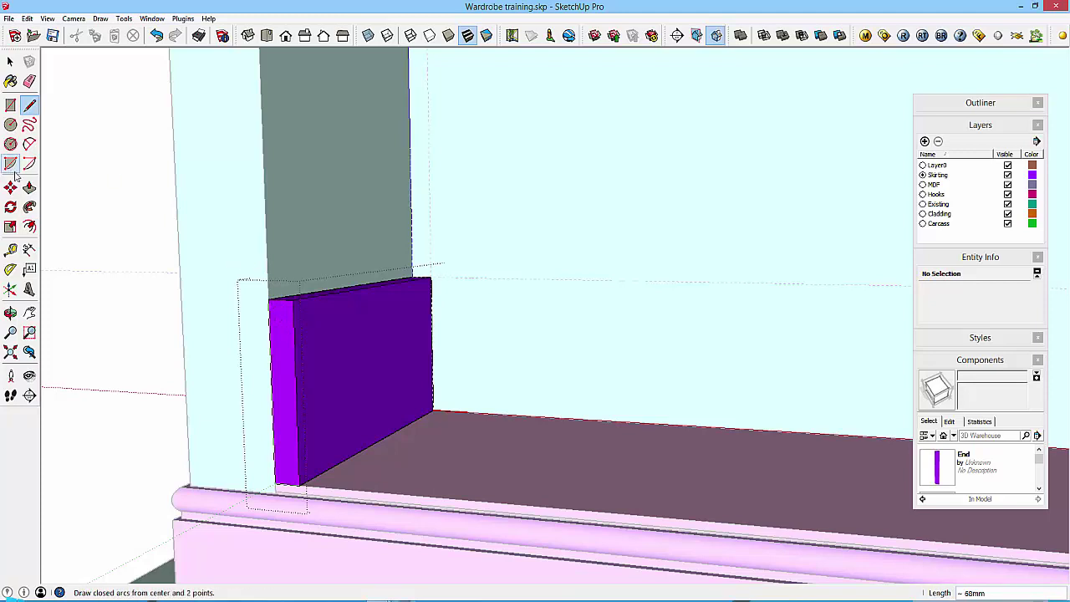
pyautogui.click(10, 249)
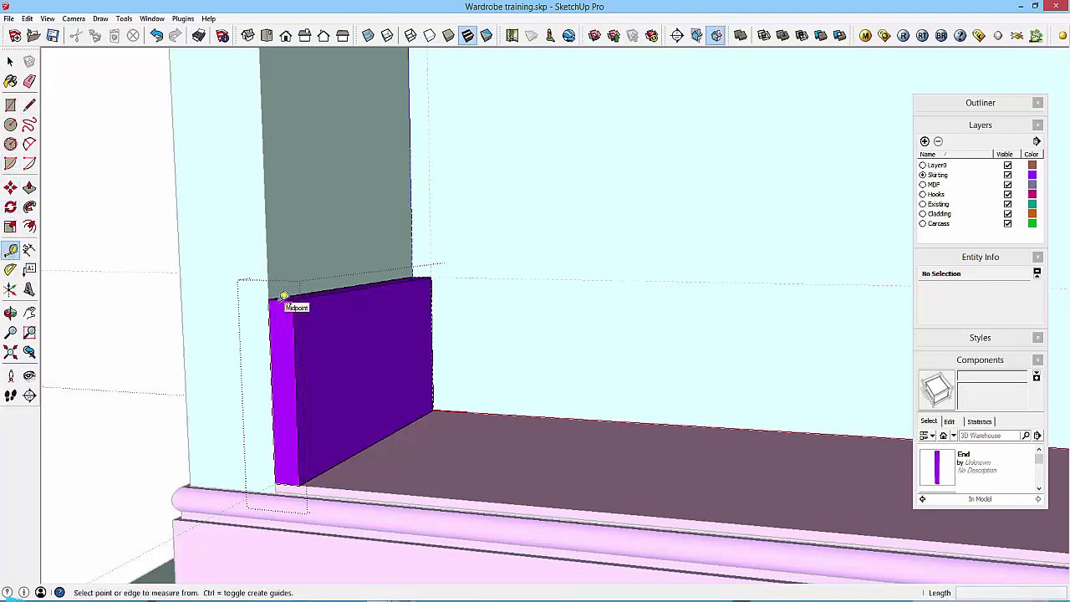
pyautogui.scroll(2, 288, 295)
pyautogui.click(287, 295)
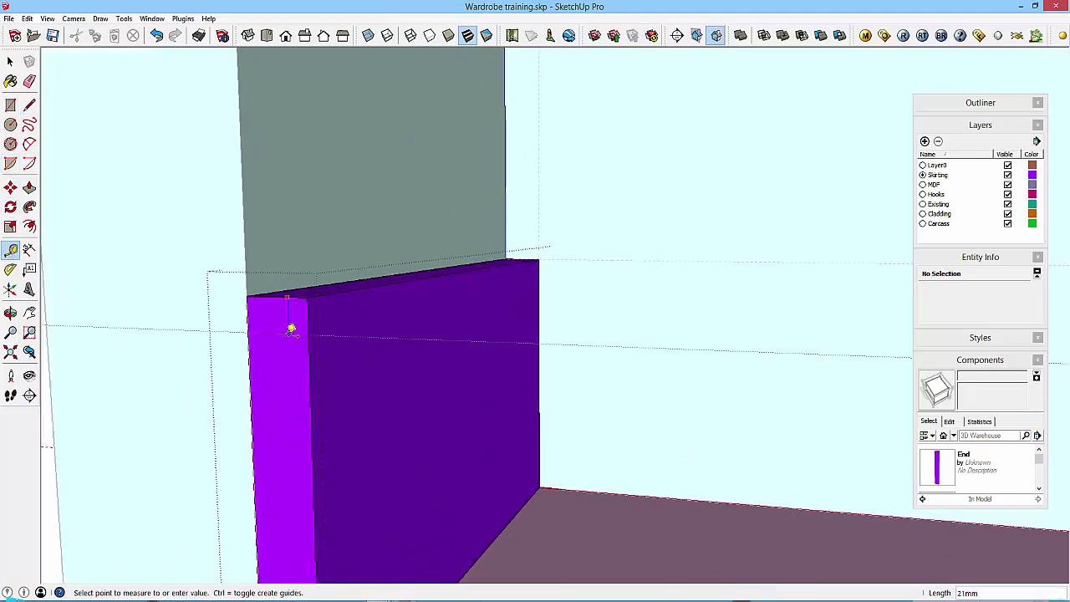
pyautogui.press('Return')
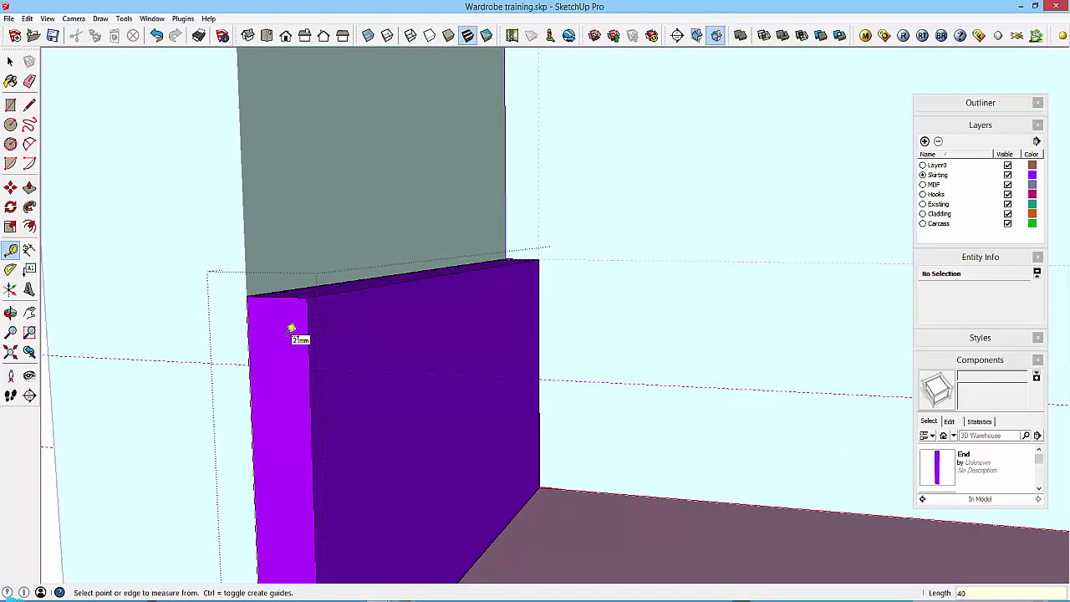
pyautogui.moveTo(292, 329); pyautogui.dragTo(301, 215, button='middle')
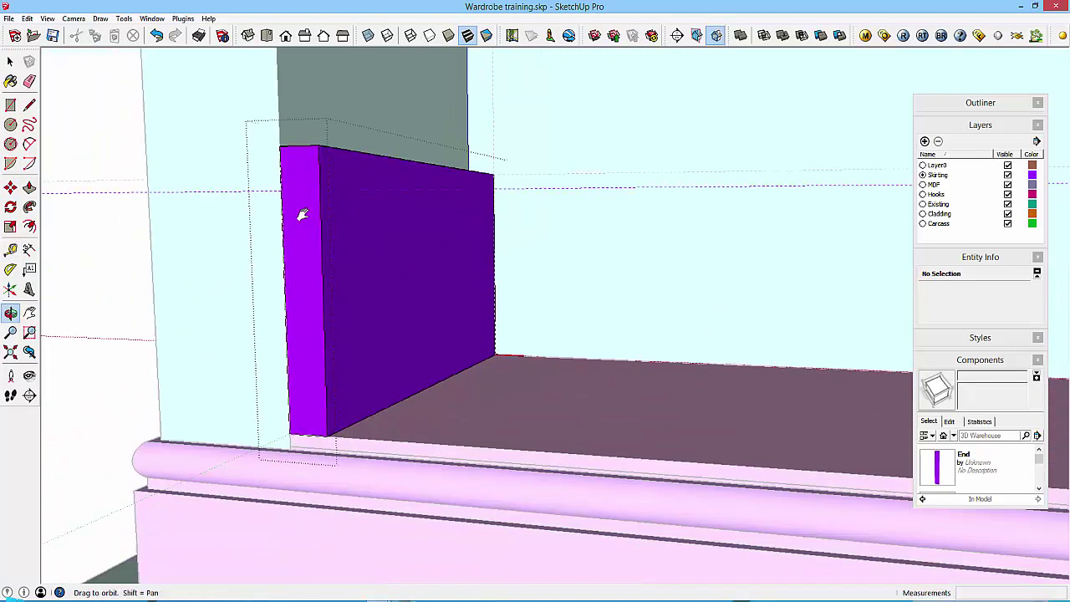
pyautogui.click(323, 430)
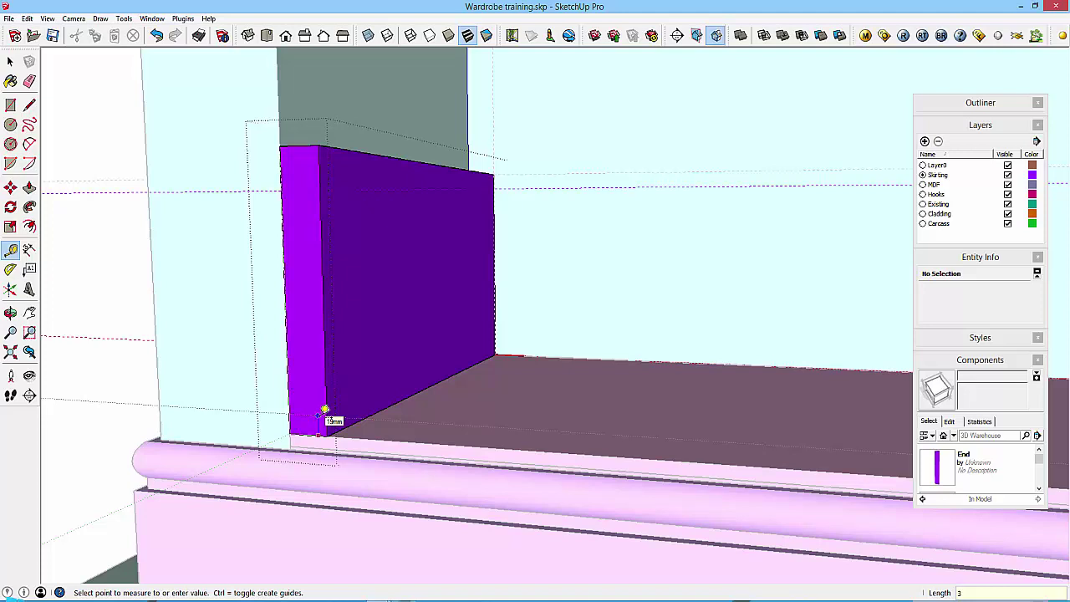
pyautogui.write('40')
pyautogui.press('Return')
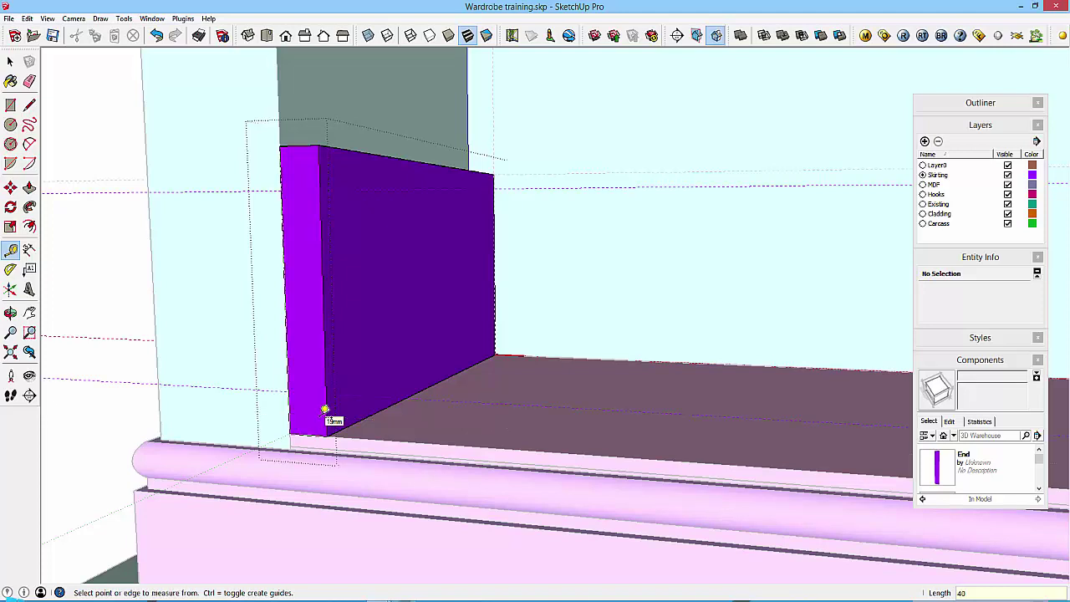
# Draw diagonal lines across the block's top and bottom front corners.
pyautogui.click(29, 104)
pyautogui.click(281, 147)
pyautogui.click(324, 185)
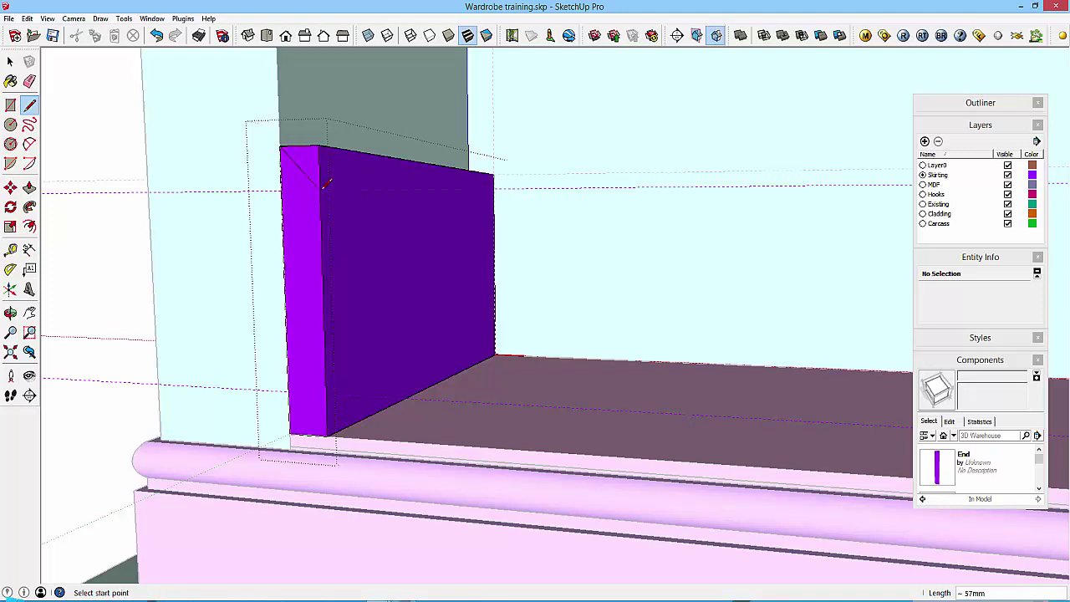
pyautogui.click(290, 433)
pyautogui.click(326, 392)
pyautogui.press('space')
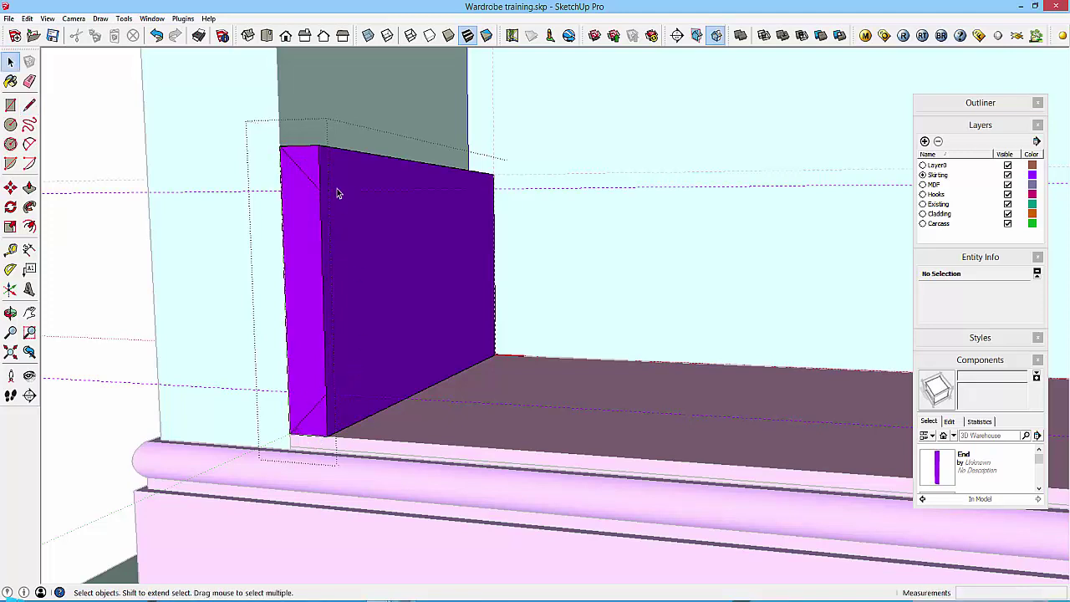
# Push both corner triangles back through the block to chamfer it.
pyautogui.press('p')
pyautogui.moveTo(328, 165); pyautogui.dragTo(531, 195)
pyautogui.doubleClick(323, 429)
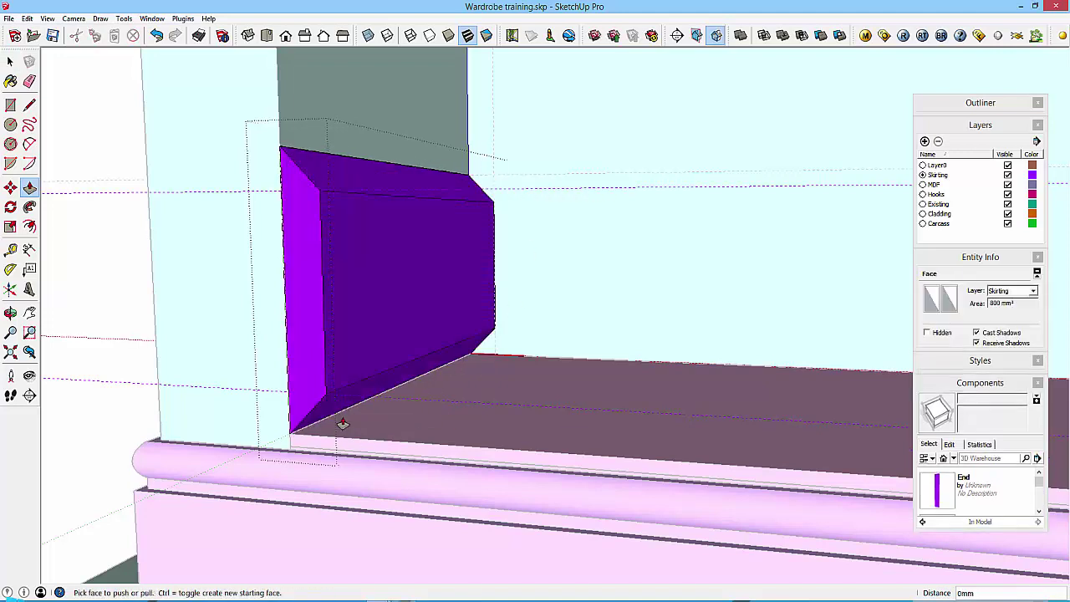
pyautogui.press('space')
pyautogui.moveTo(83, 144); pyautogui.dragTo(270, 308, button='middle')
# Copy the End block further along the skirting.
pyautogui.click(334, 284)
pyautogui.scroll(-3, 334, 284)
pyautogui.press('m')
pyautogui.press('ctrl')
pyautogui.click(260, 302)
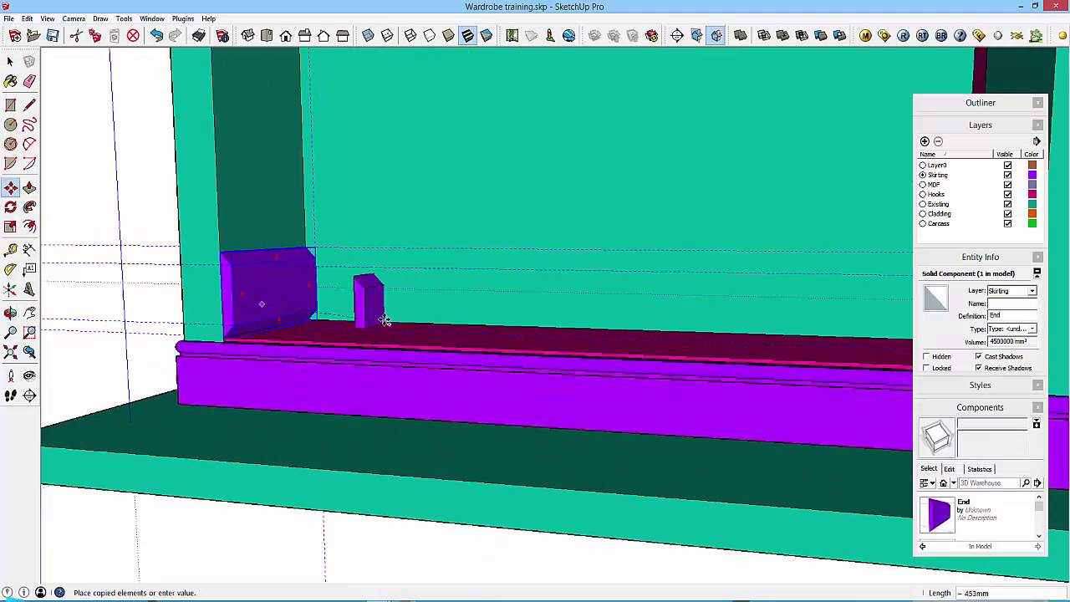
pyautogui.click(390, 304)
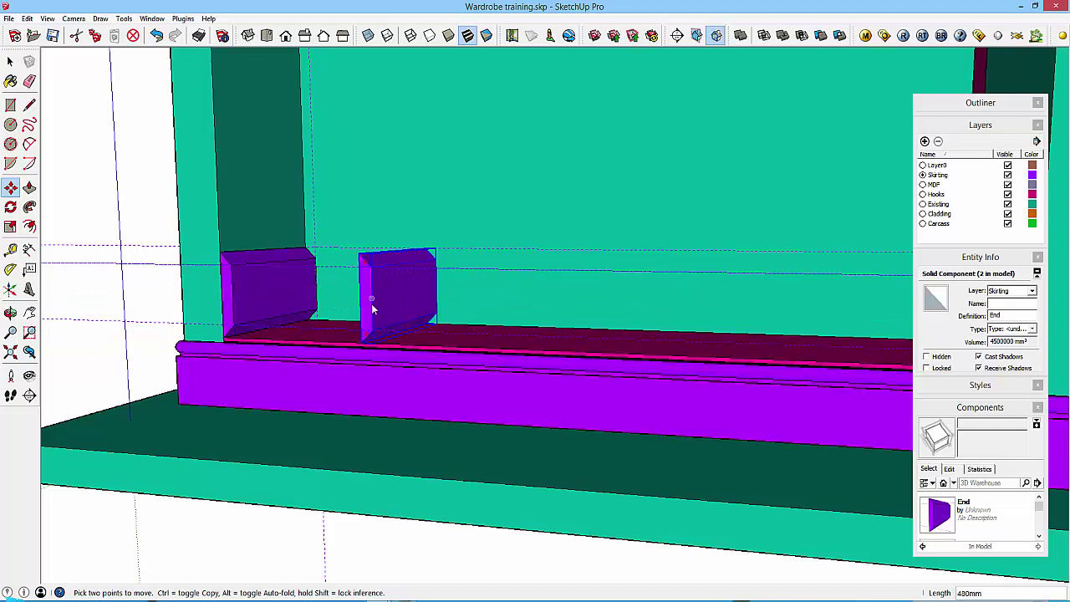
# Flip the copied End block along its red axis.
pyautogui.rightClick(371, 298)
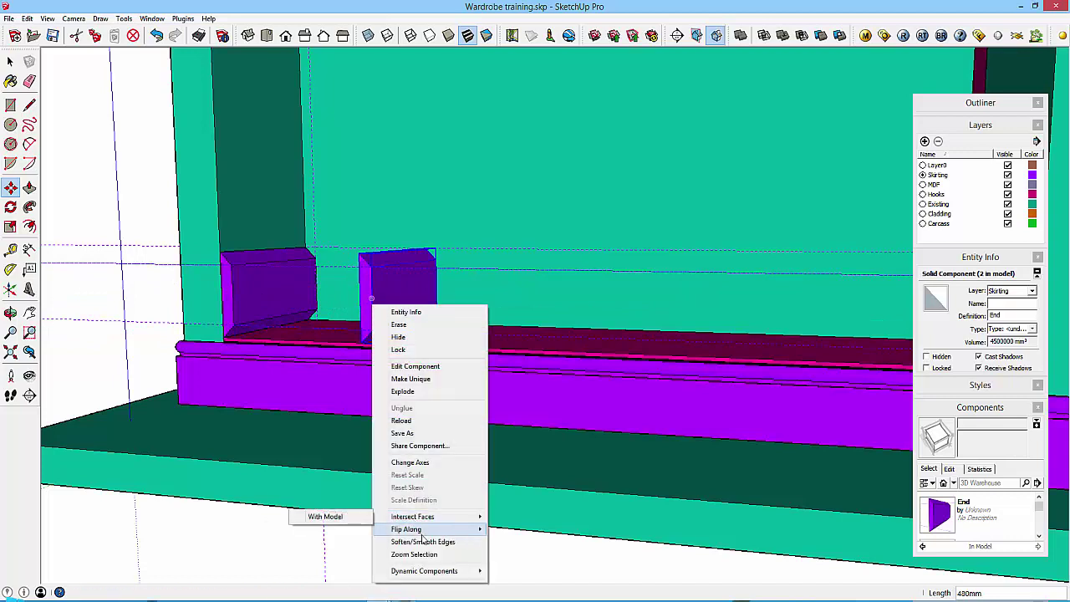
pyautogui.moveTo(423, 532)
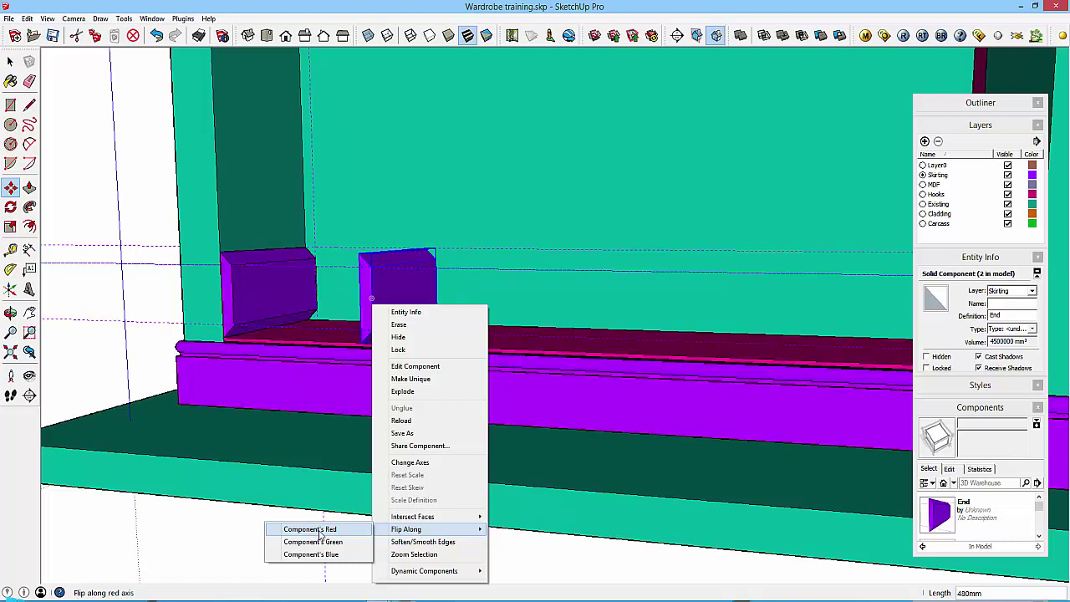
pyautogui.click(395, 270)
pyautogui.press('space')
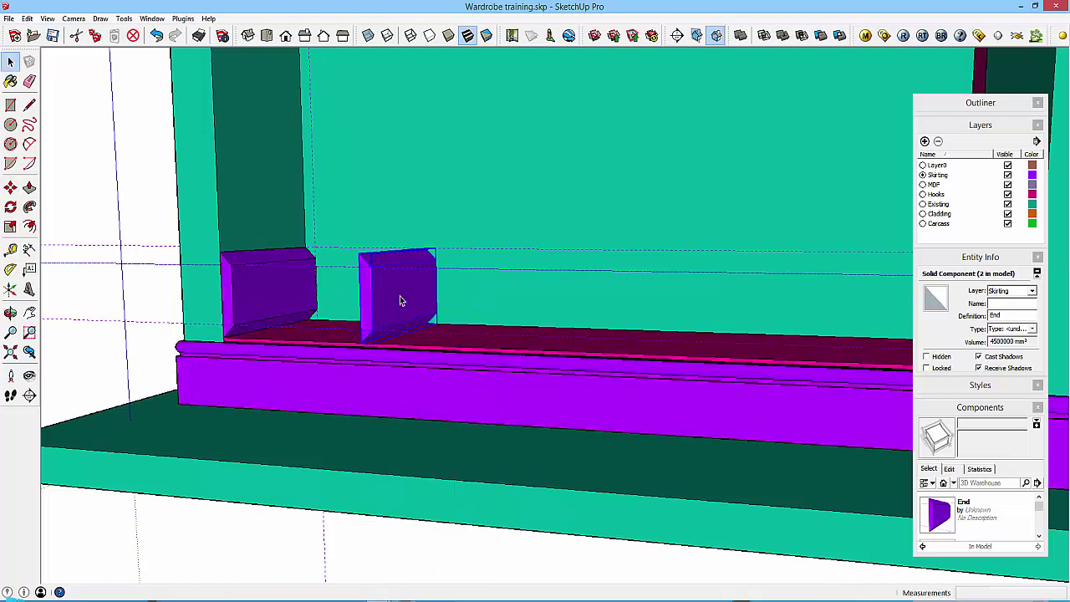
pyautogui.moveTo(397, 294)
pyautogui.mouseDown(button='middle')
pyautogui.moveTo(363, 362)
pyautogui.moveTo(395, 295)
pyautogui.mouseUp(button='middle')
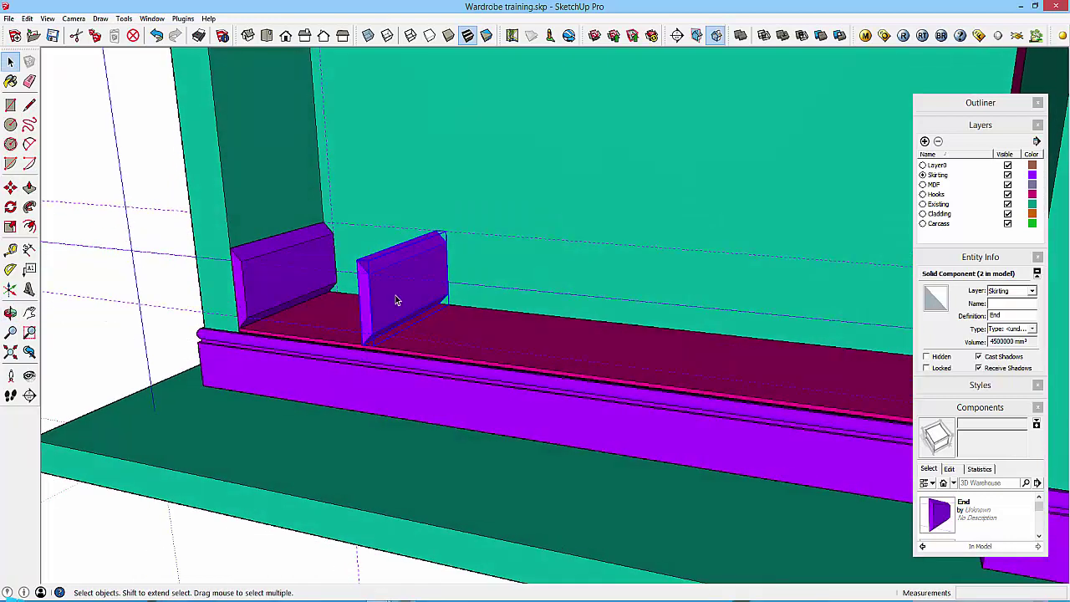
pyautogui.doubleClick(388, 297)
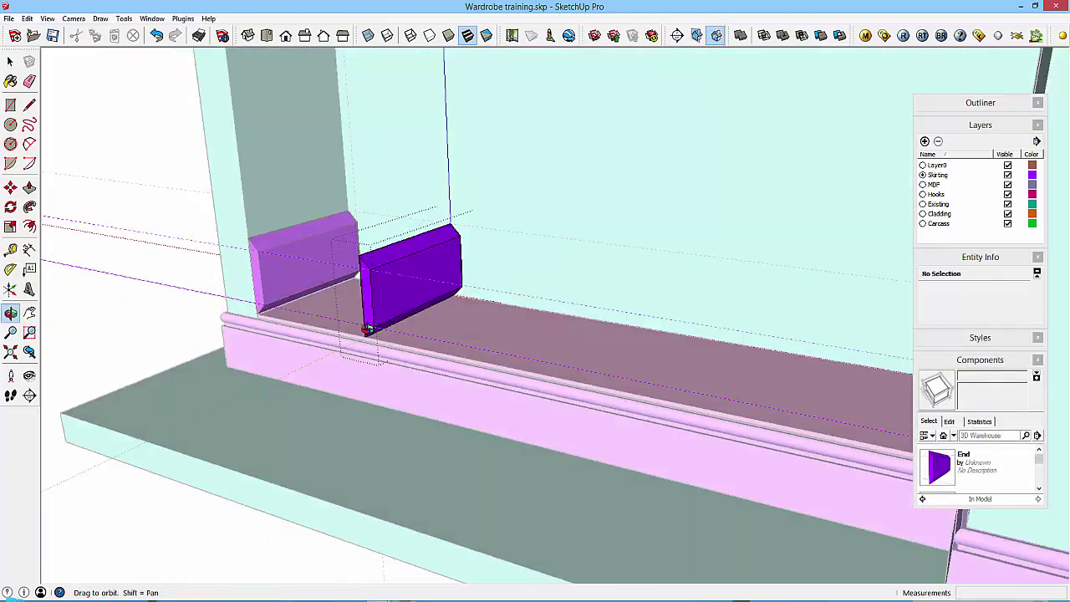
pyautogui.moveTo(368, 329); pyautogui.dragTo(410, 316)
pyautogui.press('space')
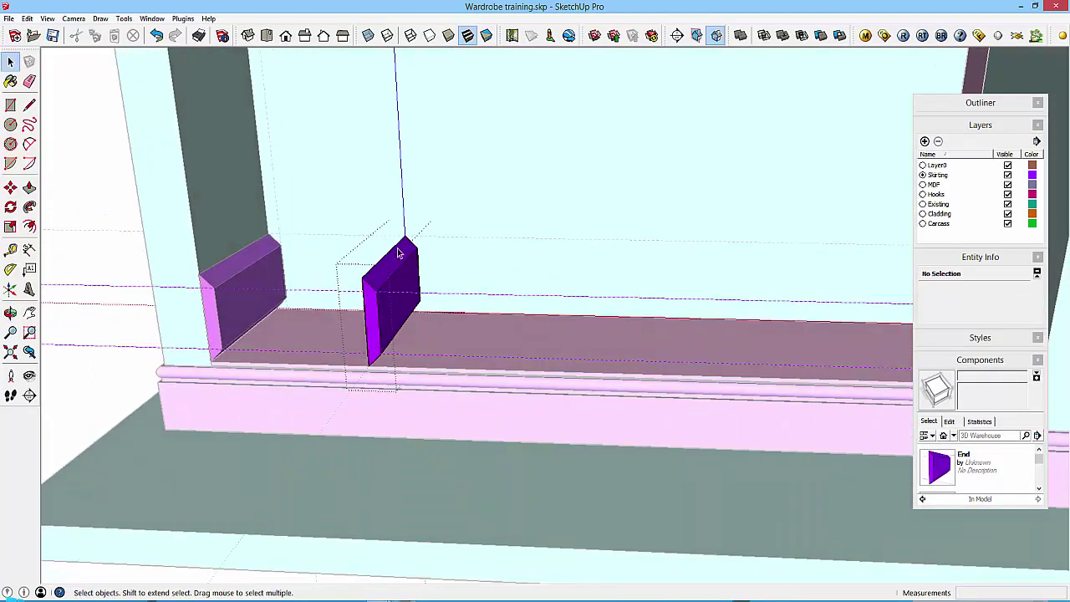
pyautogui.moveTo(340, 379); pyautogui.dragTo(387, 341, button='middle')
pyautogui.click(403, 328)
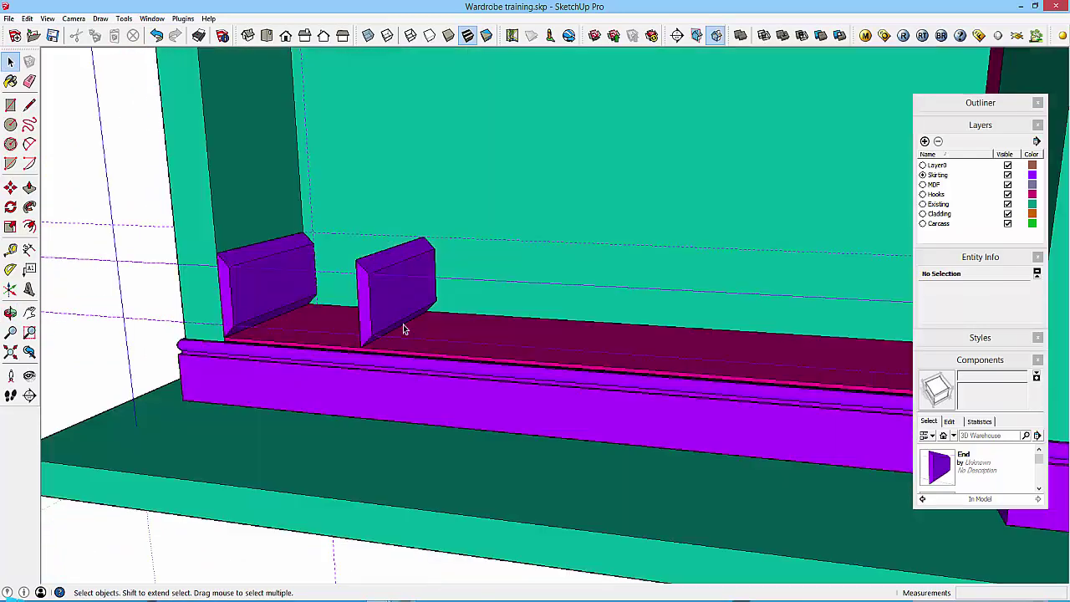
pyautogui.rightClick(390, 299)
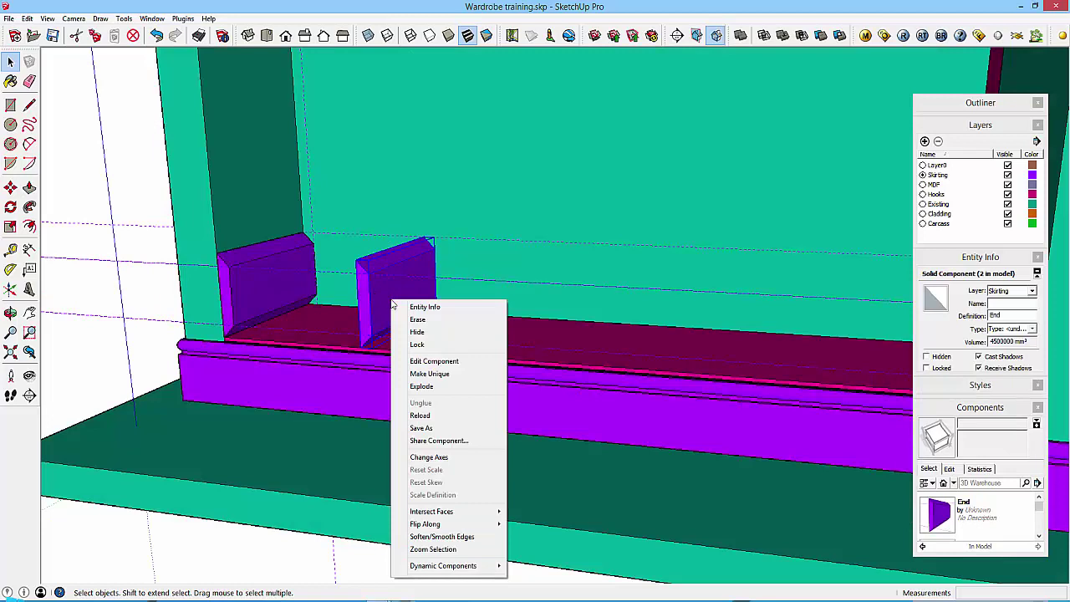
pyautogui.moveTo(425, 523)
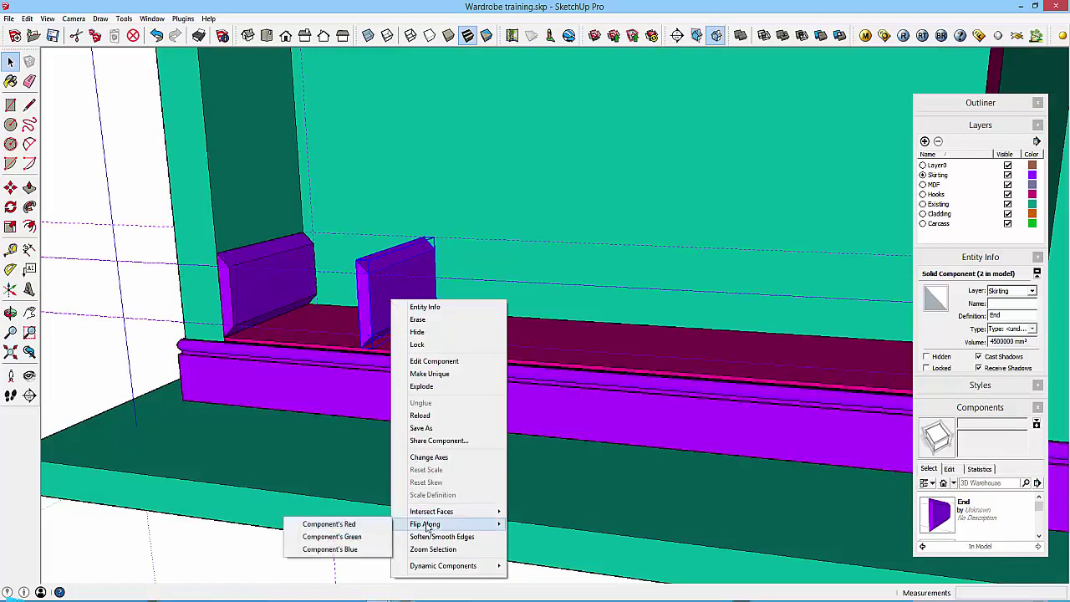
pyautogui.click(335, 522)
# Move the mirrored block against the right wall corner.
pyautogui.moveTo(413, 301)
pyautogui.mouseDown(button='middle')
pyautogui.moveTo(373, 301)
pyautogui.moveTo(430, 289)
pyautogui.moveTo(407, 302)
pyautogui.mouseUp(button='middle')
pyautogui.press('m')
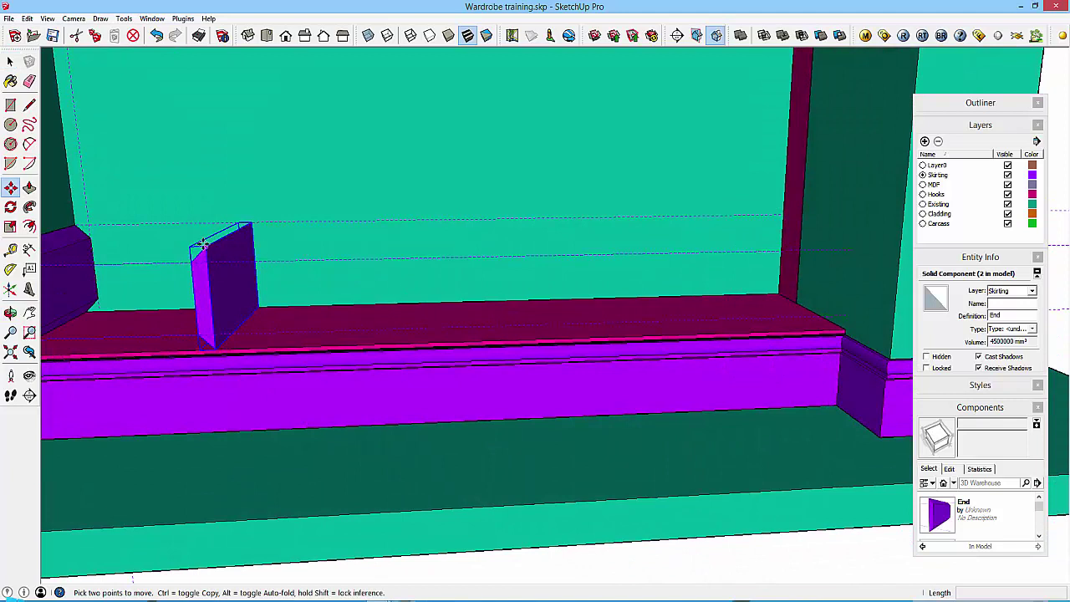
pyautogui.click(201, 246)
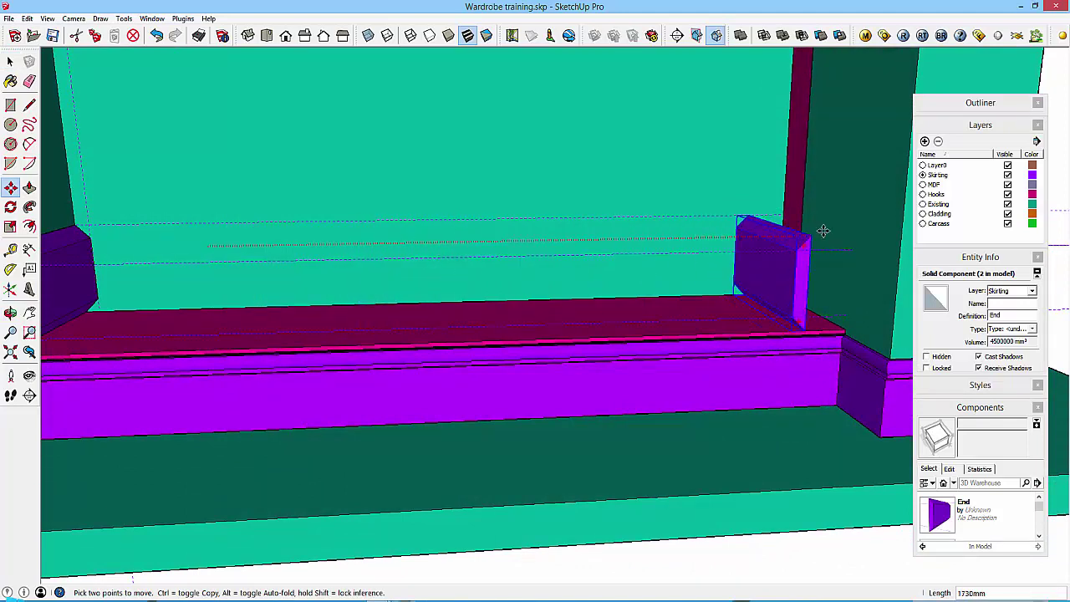
pyautogui.click(861, 227)
pyautogui.press('space')
pyautogui.scroll(-3, 597, 275)
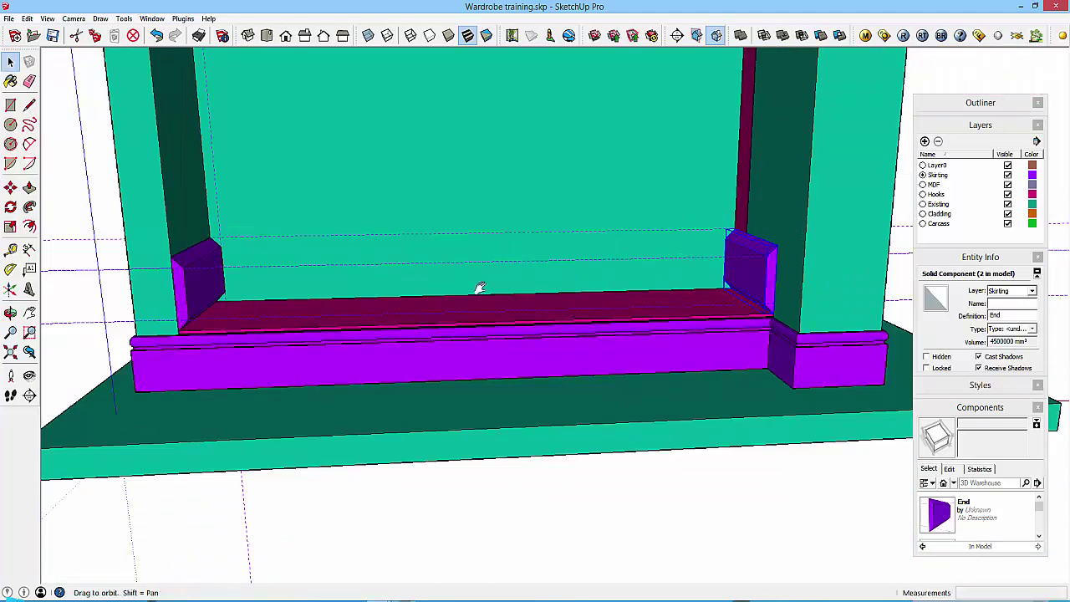
pyautogui.moveTo(477, 289); pyautogui.dragTo(560, 290, button='middle')
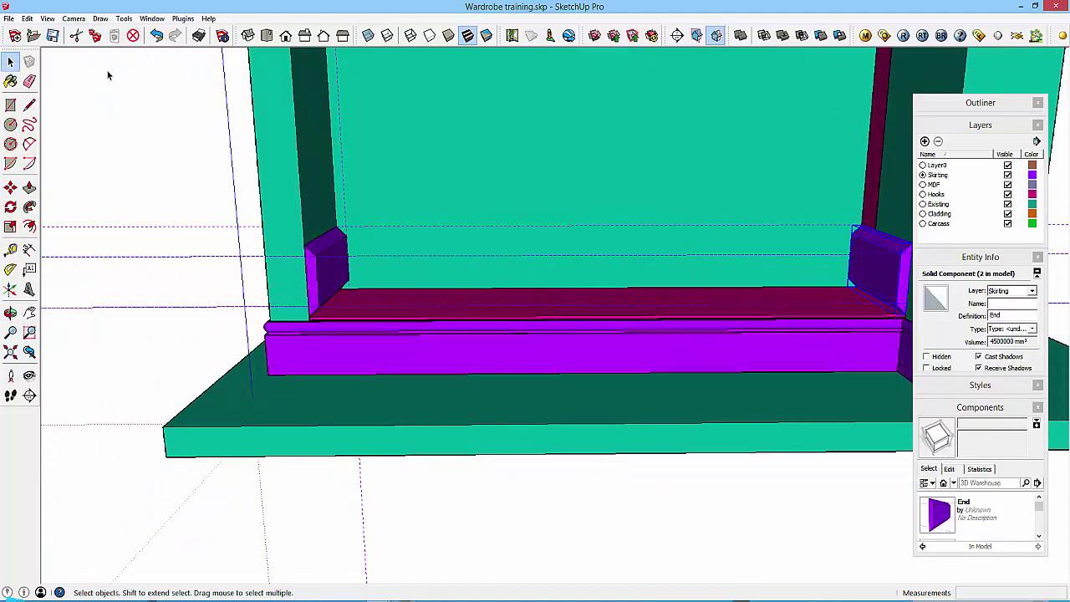
# Draw a rectangle spanning the tops of the two End blocks.
pyautogui.click(102, 100)
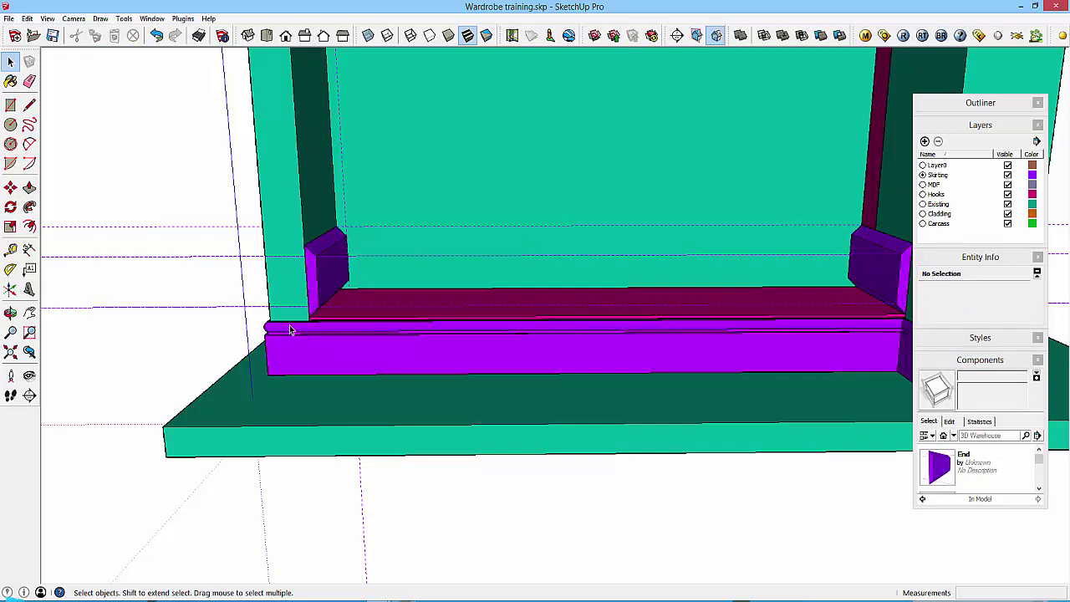
pyautogui.click(10, 105)
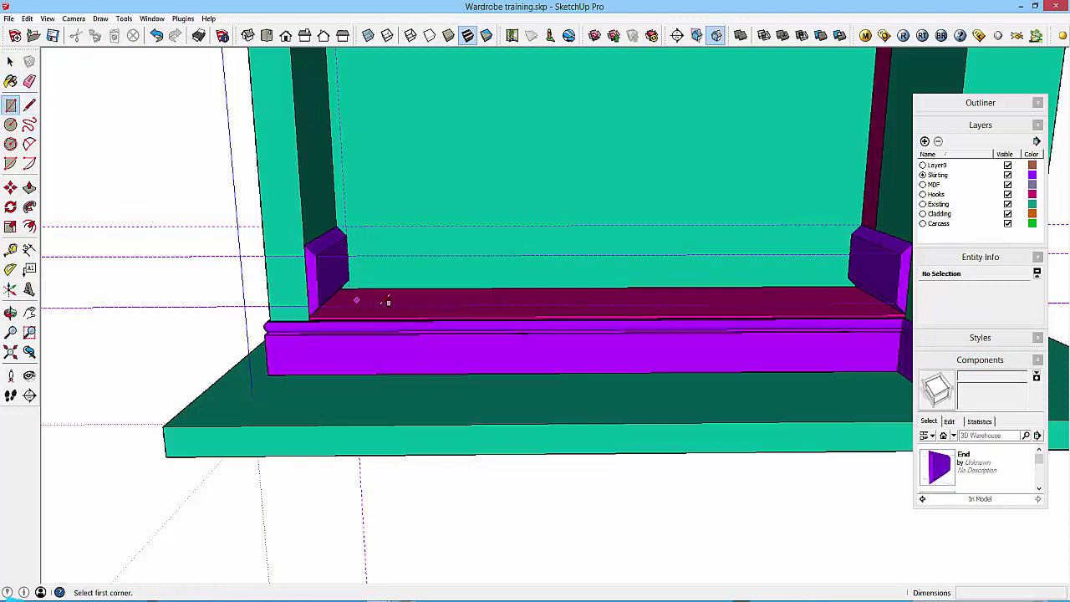
pyautogui.click(343, 226)
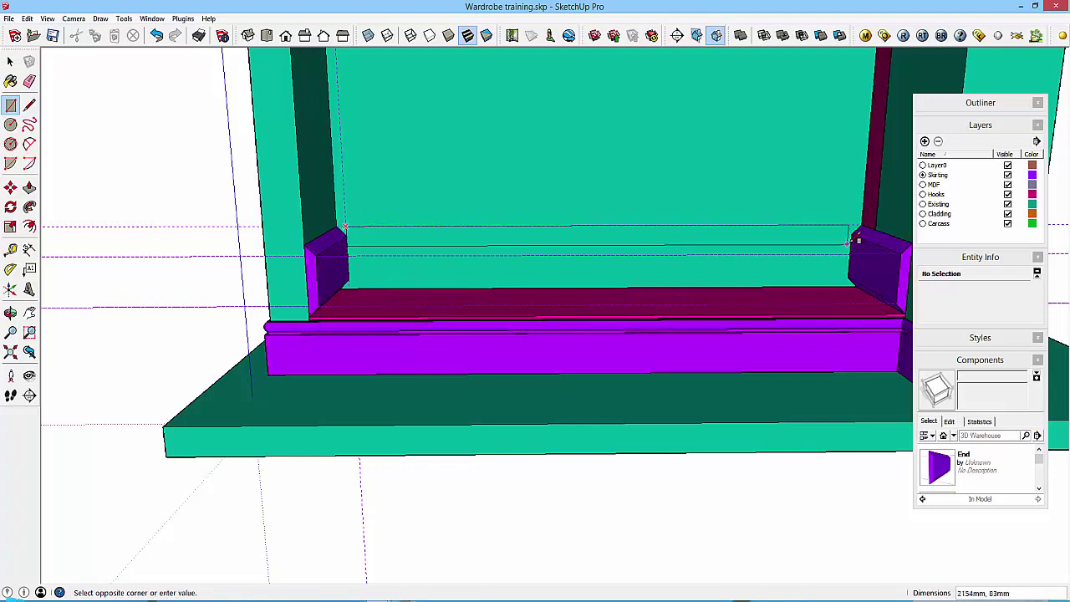
pyautogui.click(852, 238)
pyautogui.press('space')
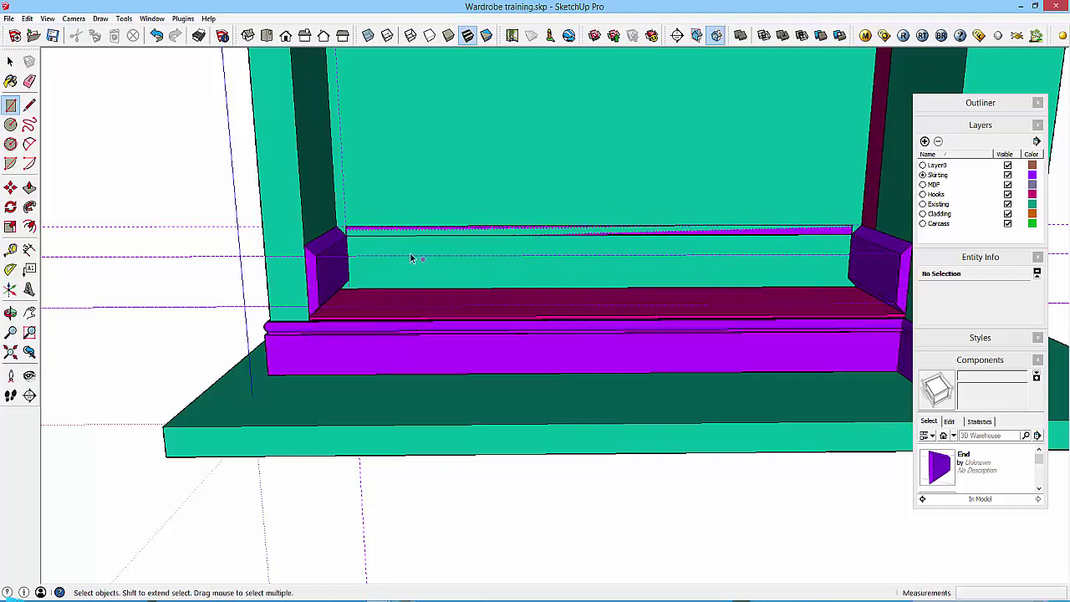
# Select the new strip and make it a component named 'Top'.
pyautogui.scroll(5, 380, 249)
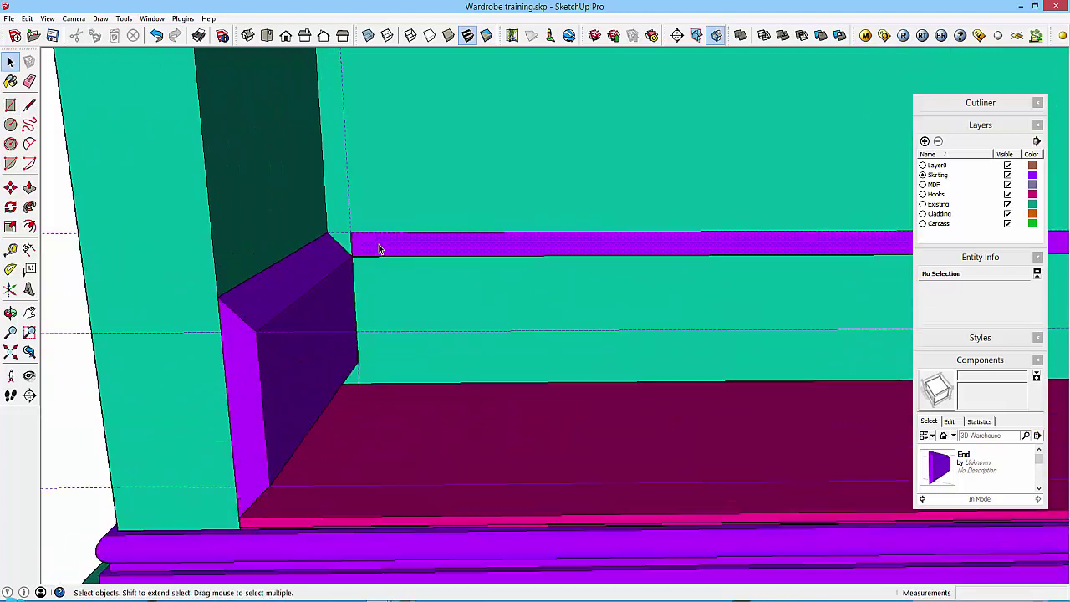
pyautogui.doubleClick(380, 249)
pyautogui.rightClick(379, 245)
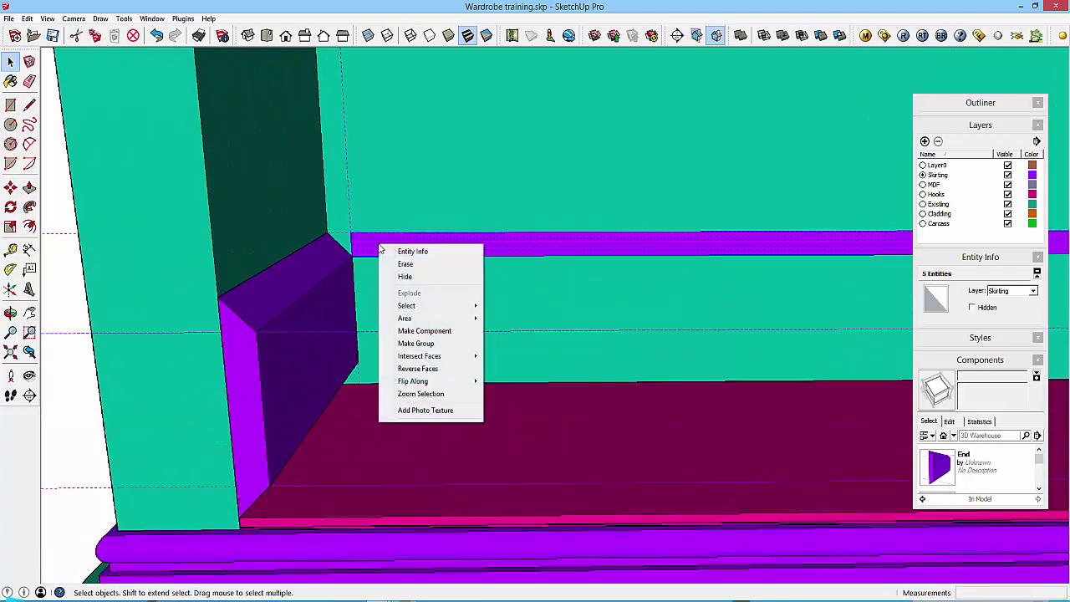
pyautogui.click(412, 331)
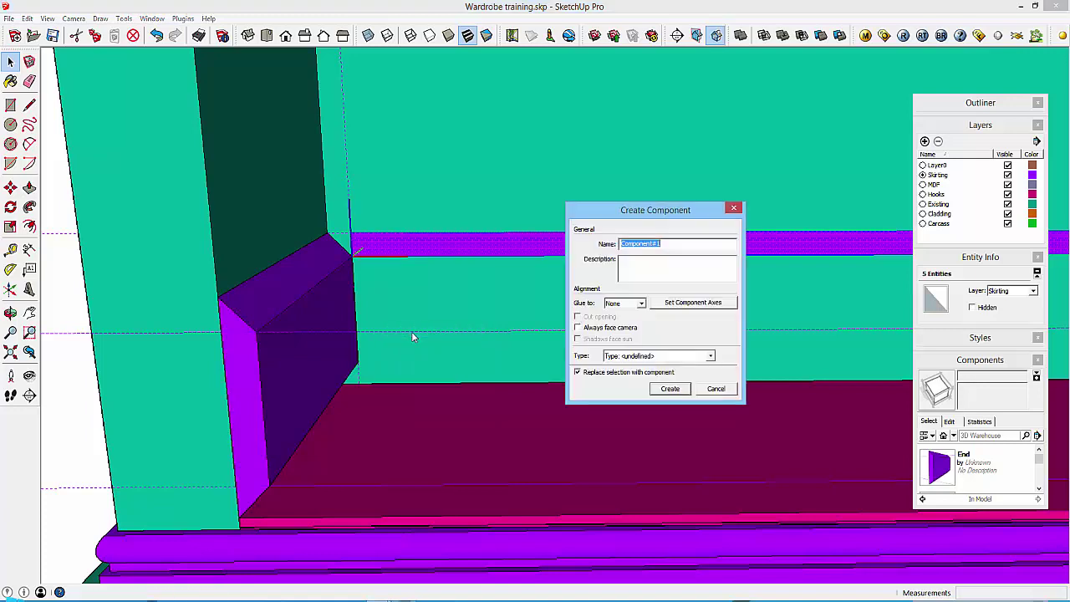
pyautogui.write('Top')
pyautogui.click(670, 389)
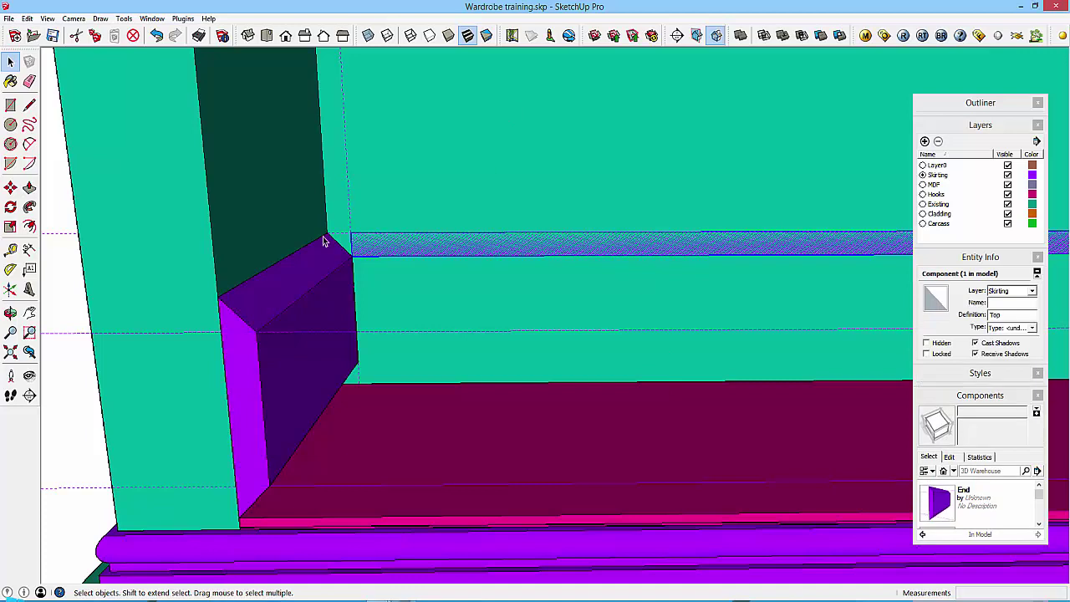
# Inside the Top component, move the strip's end point onto the block's corner.
pyautogui.doubleClick(373, 248)
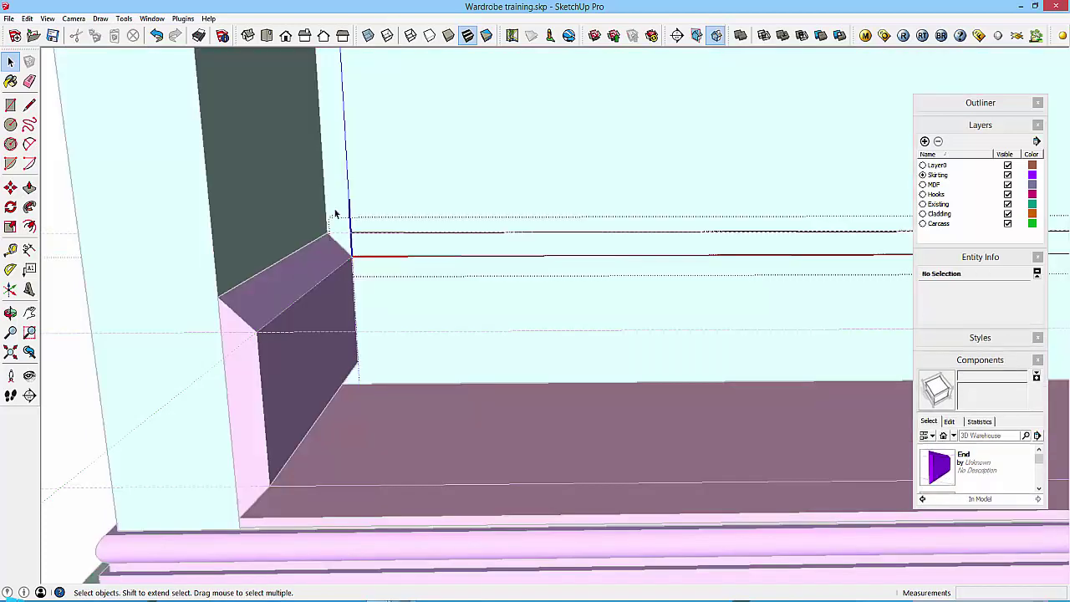
pyautogui.click(10, 187)
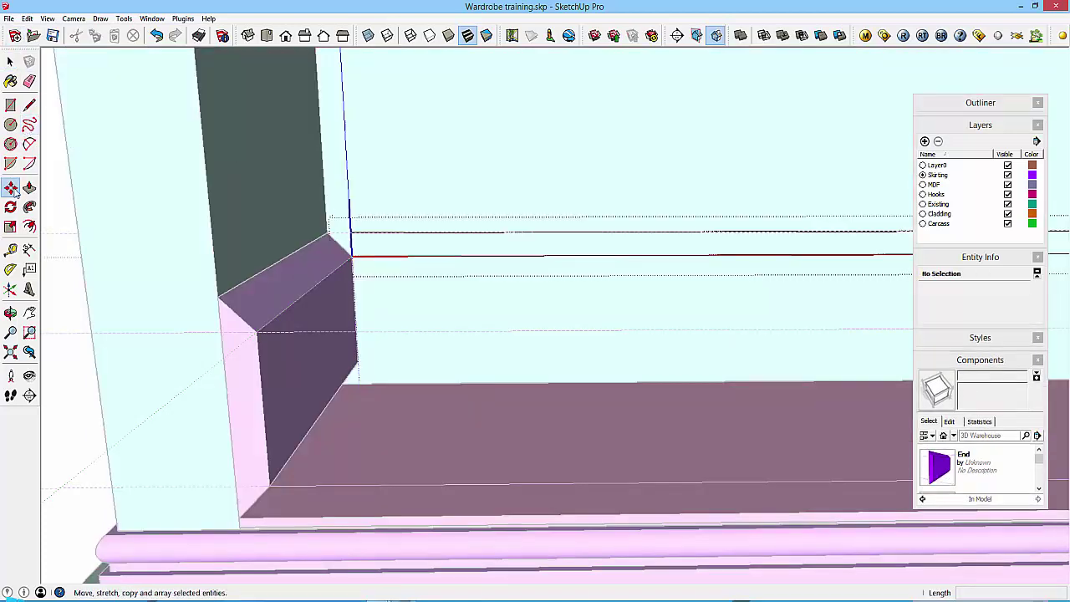
pyautogui.scroll(4, 289, 235)
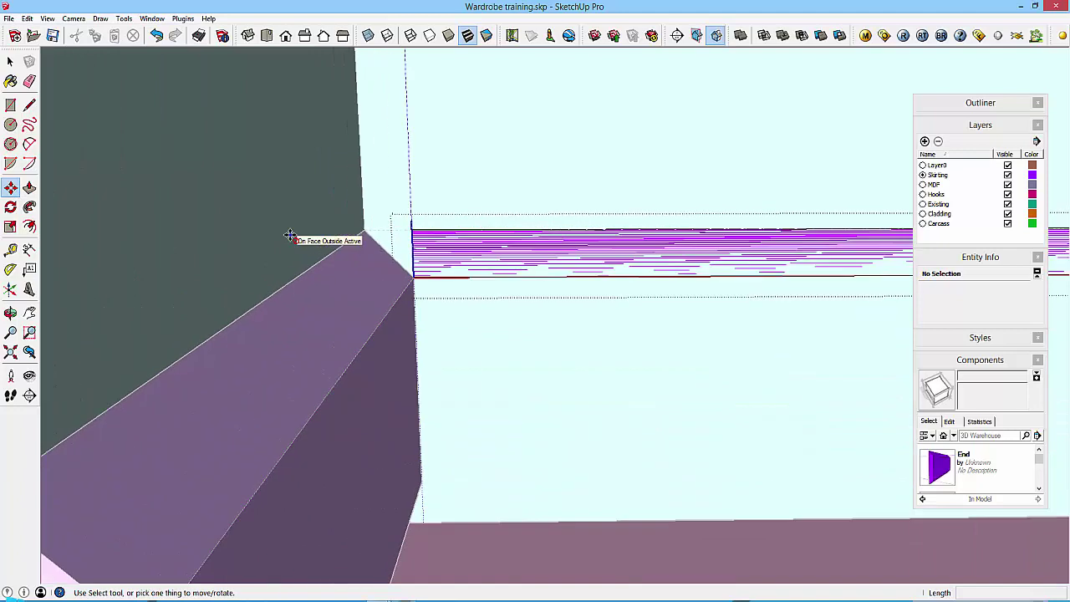
pyautogui.click(411, 225)
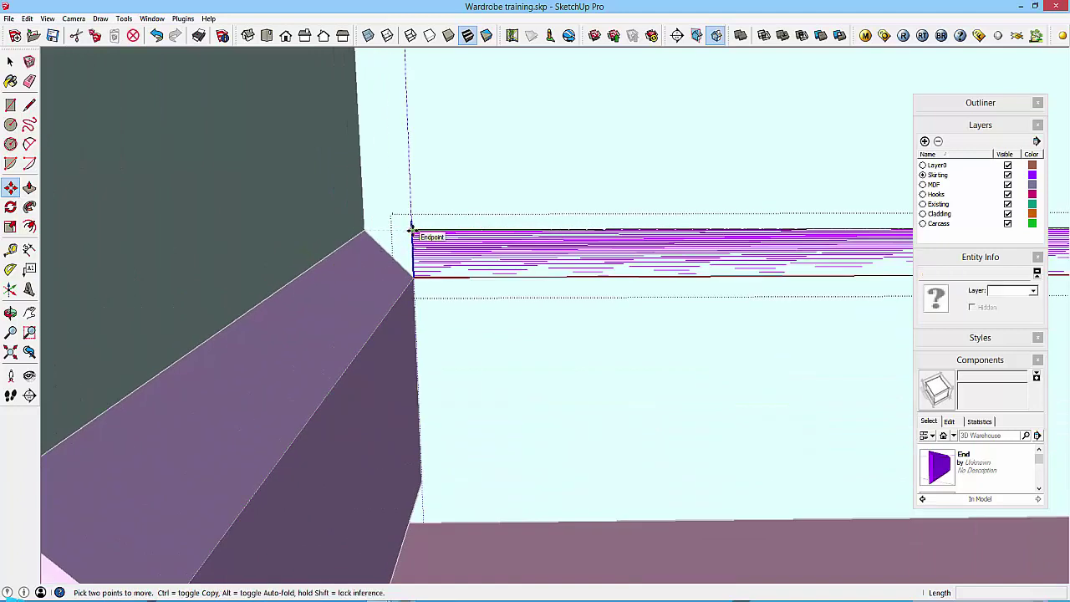
pyautogui.click(365, 231)
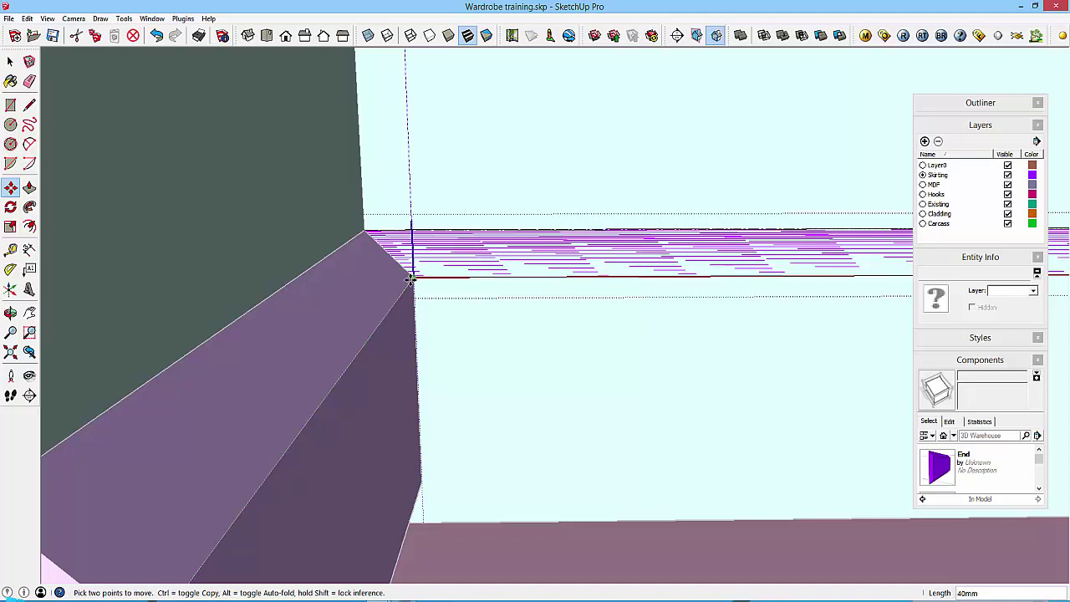
pyautogui.scroll(-5, 413, 276)
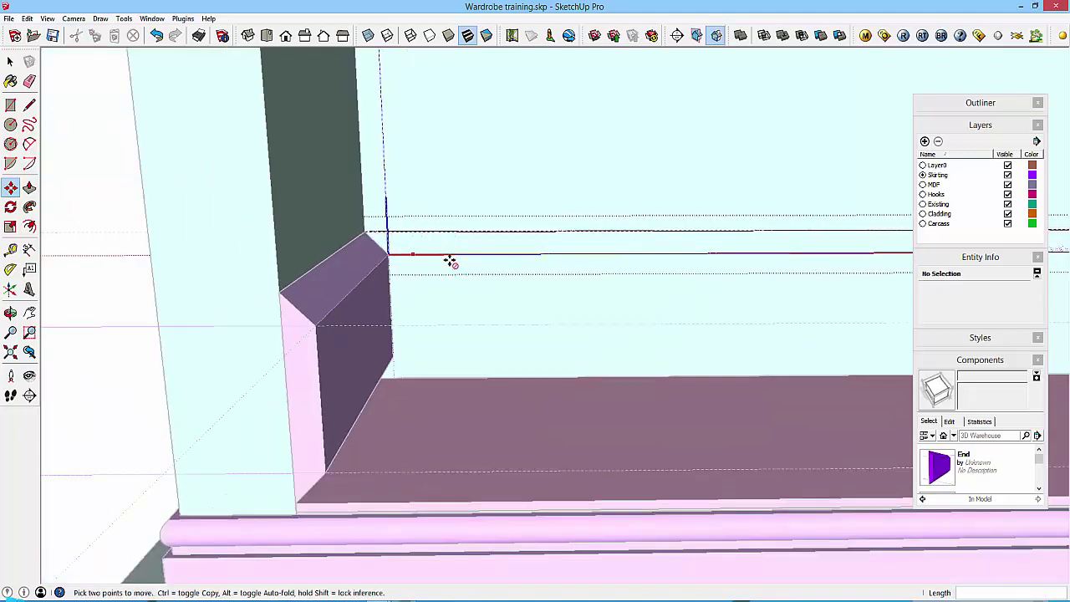
pyautogui.moveTo(577, 277); pyautogui.dragTo(201, 271, button='middle')
pyautogui.click(602, 242)
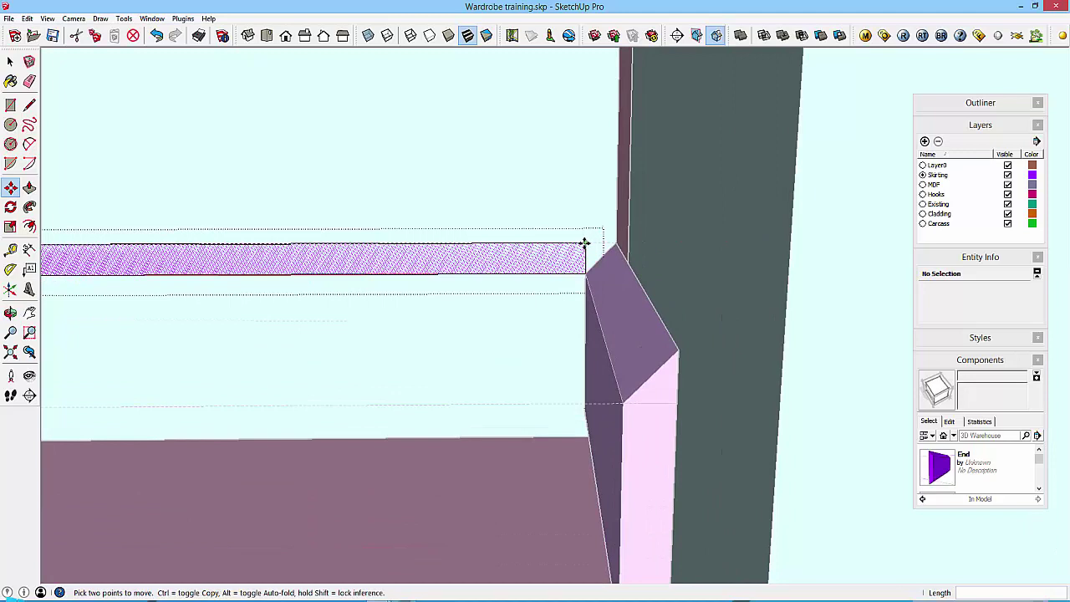
pyautogui.press('space')
# Push/pull the top board's end face out to the pillar corner.
pyautogui.moveTo(592, 248); pyautogui.dragTo(591, 249, button='middle')
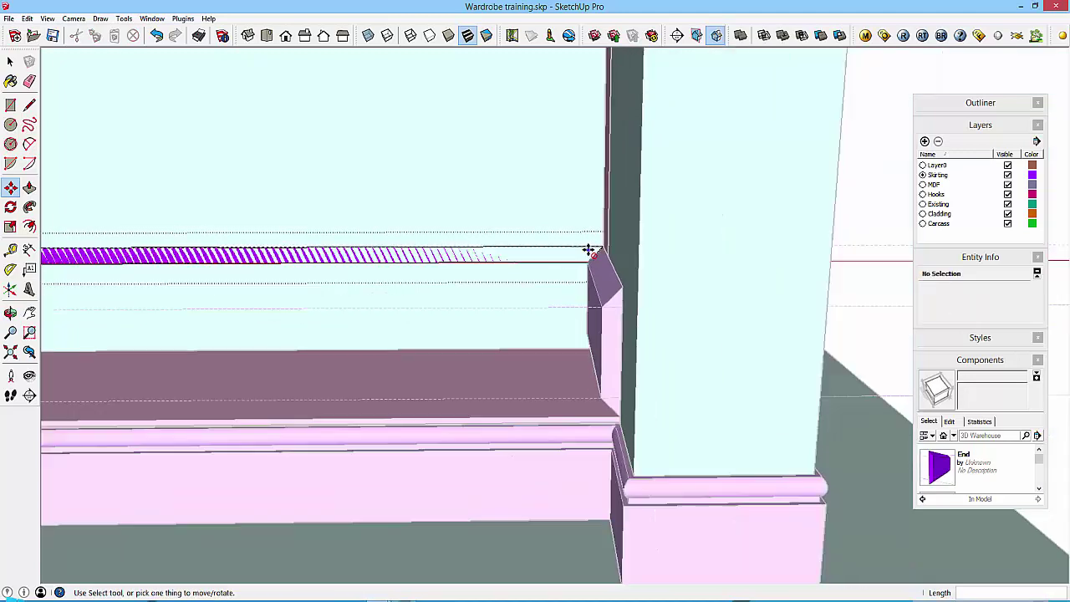
pyautogui.press('p')
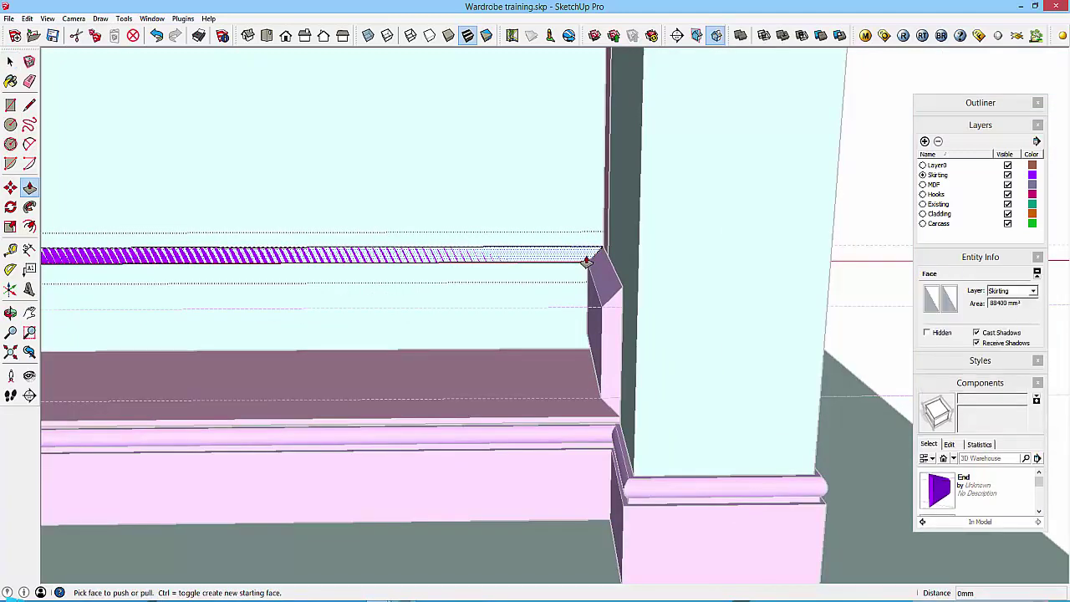
pyautogui.moveTo(584, 260); pyautogui.dragTo(606, 288)
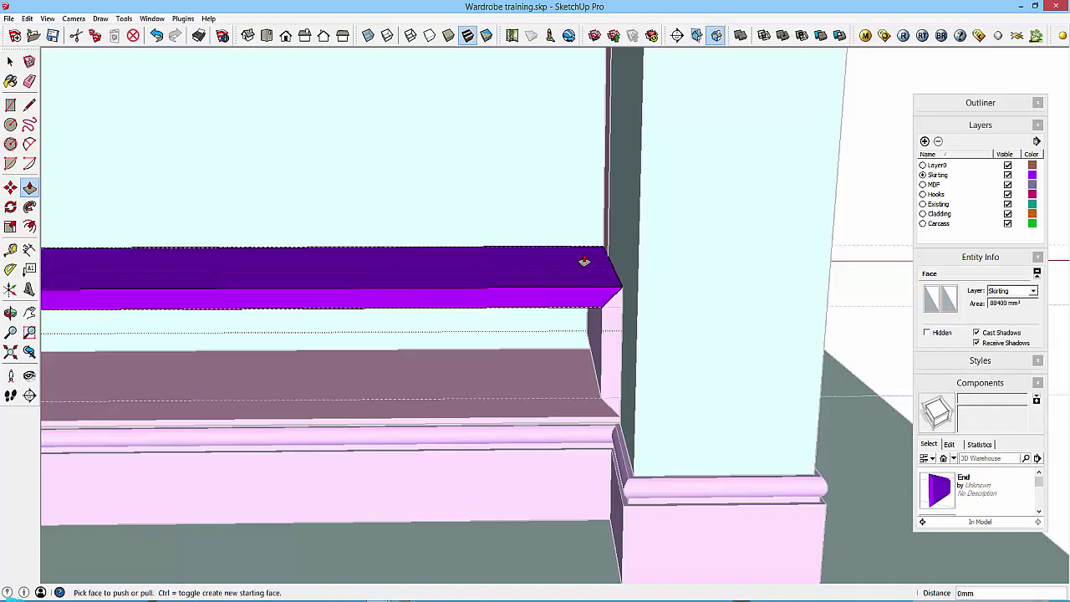
pyautogui.press('space')
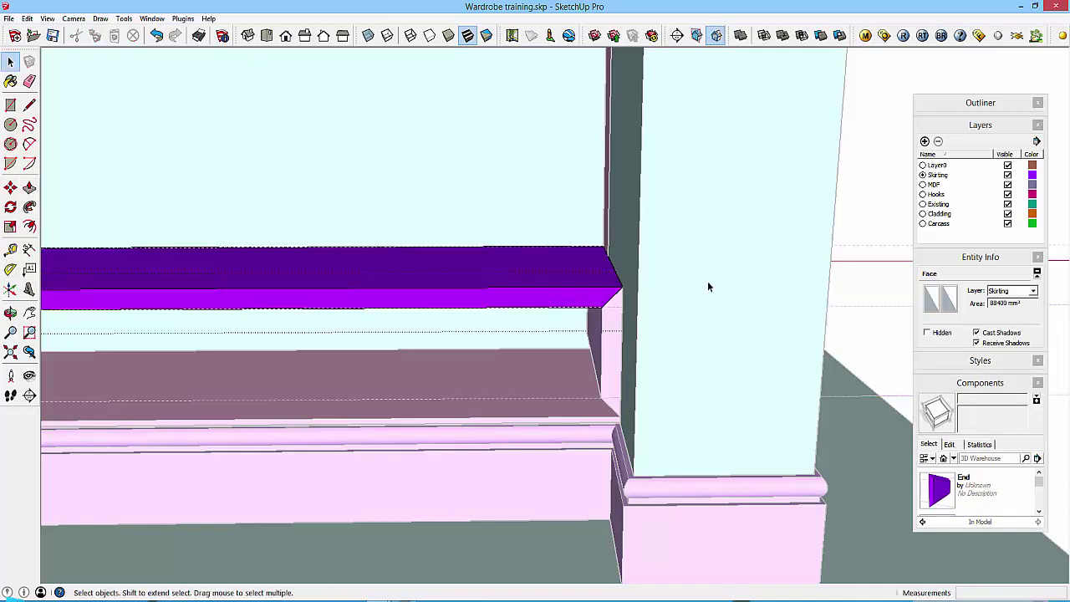
pyautogui.click(852, 221)
pyautogui.scroll(-3, 526, 296)
pyautogui.moveTo(526, 295); pyautogui.dragTo(377, 264, button='middle')
pyautogui.scroll(-2, 351, 270)
# Copy the Top board upward above the original.
pyautogui.click(351, 270)
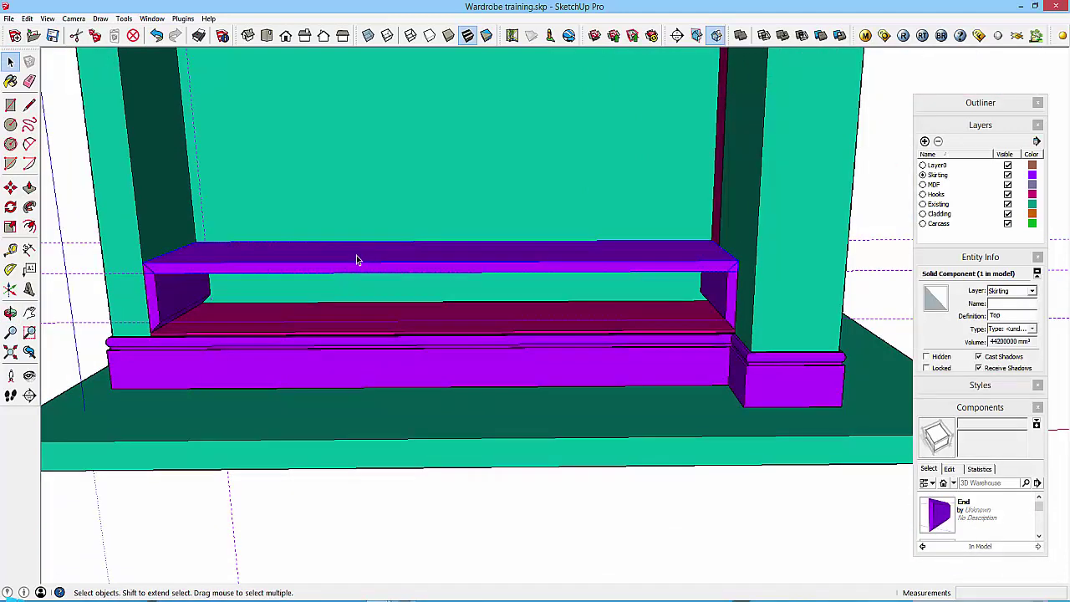
pyautogui.doubleClick(356, 259)
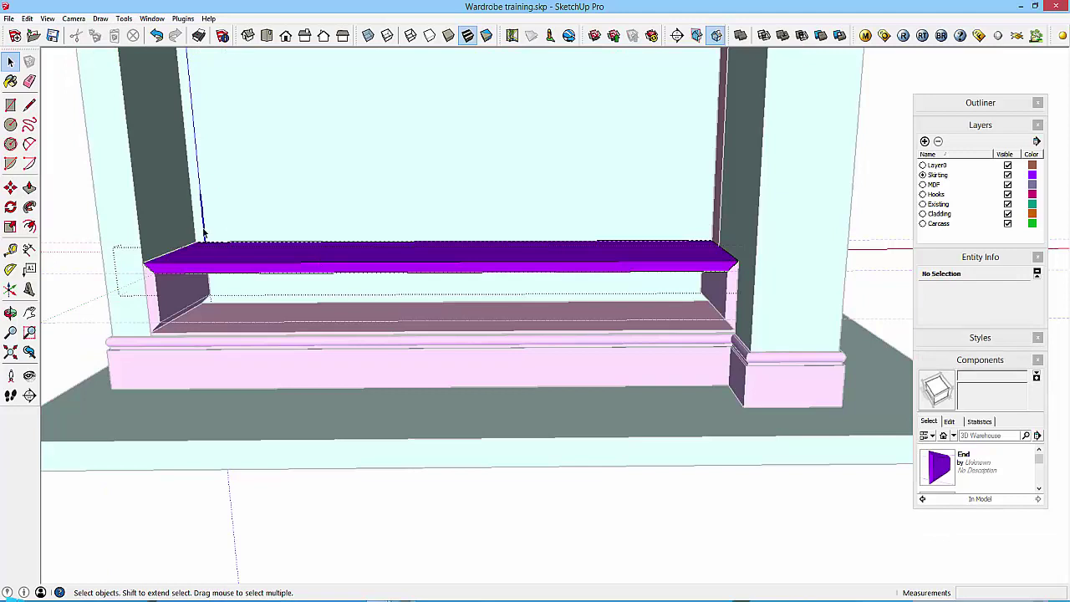
pyautogui.press('Escape')
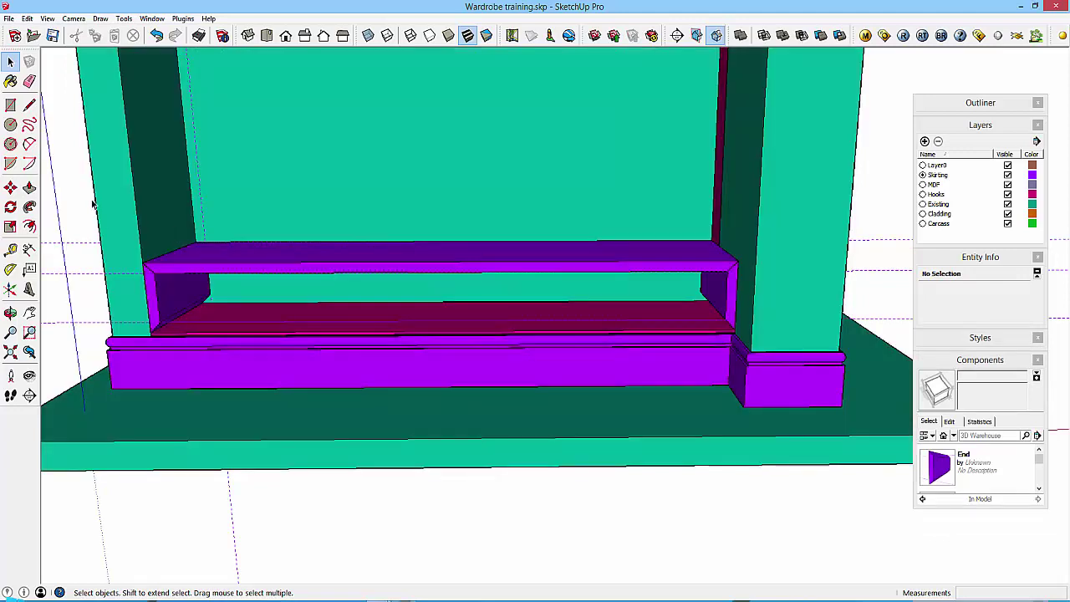
pyautogui.click(211, 268)
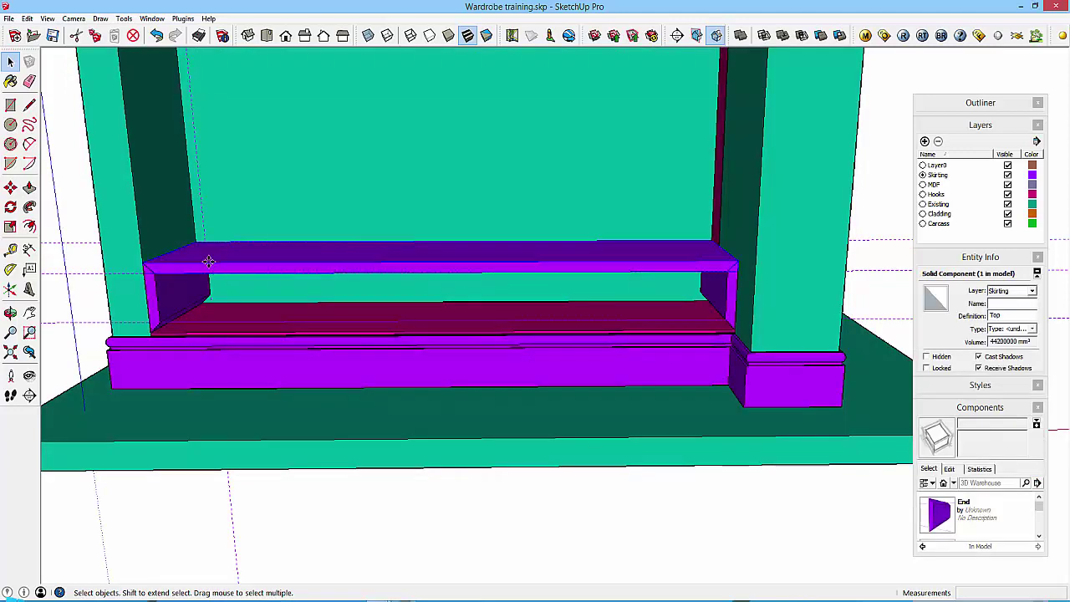
pyautogui.press('m')
pyautogui.press('ctrl')
pyautogui.click(214, 263)
pyautogui.click(214, 219)
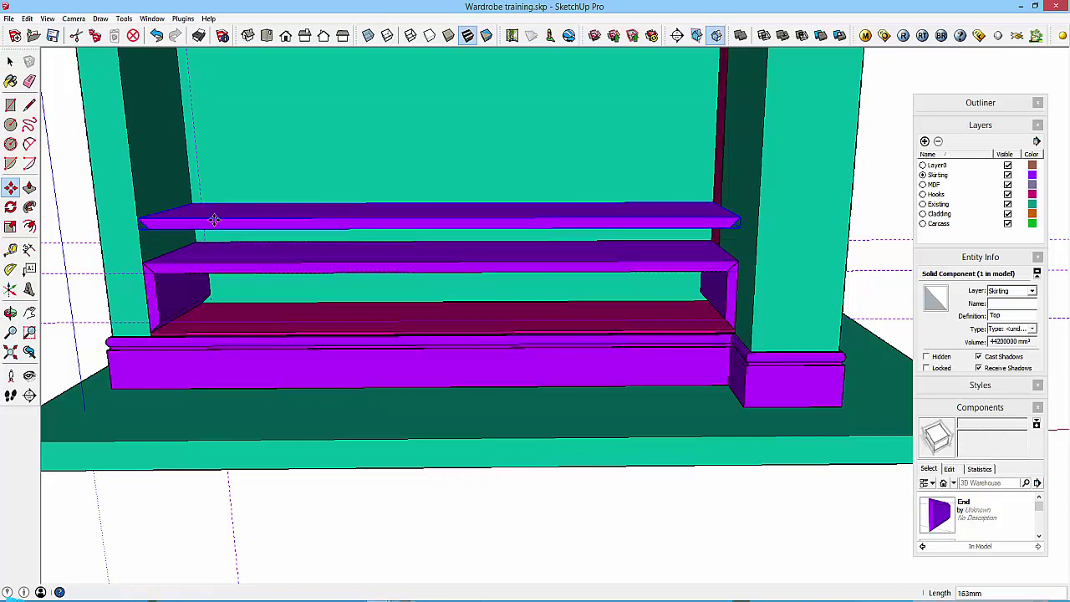
# Flip the copy along its component axis and drop it onto the skirting.
pyautogui.rightClick(216, 227)
pyautogui.moveTo(268, 462)
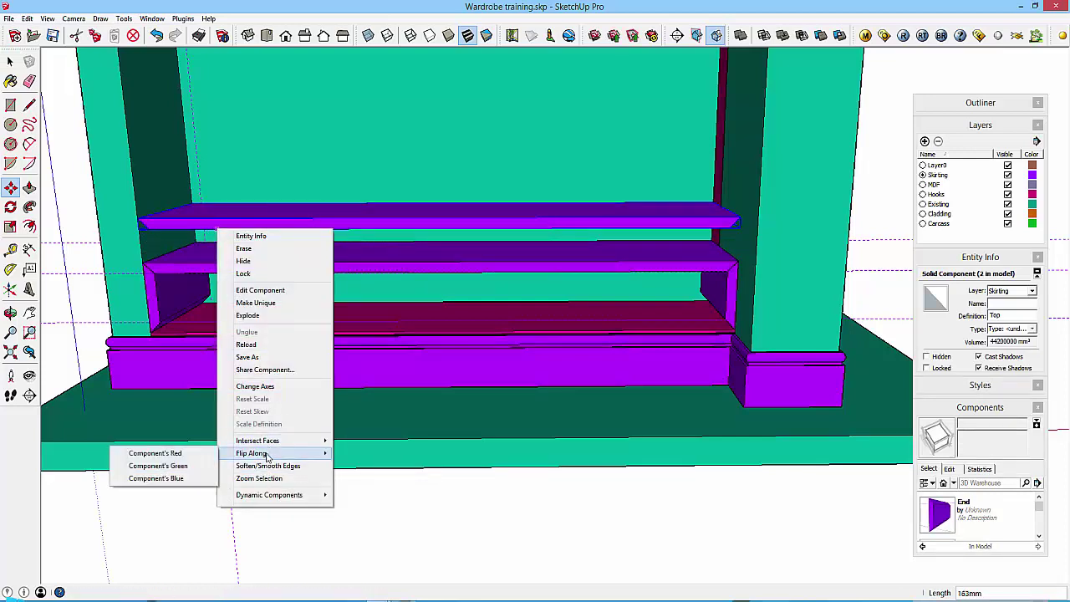
pyautogui.click(165, 476)
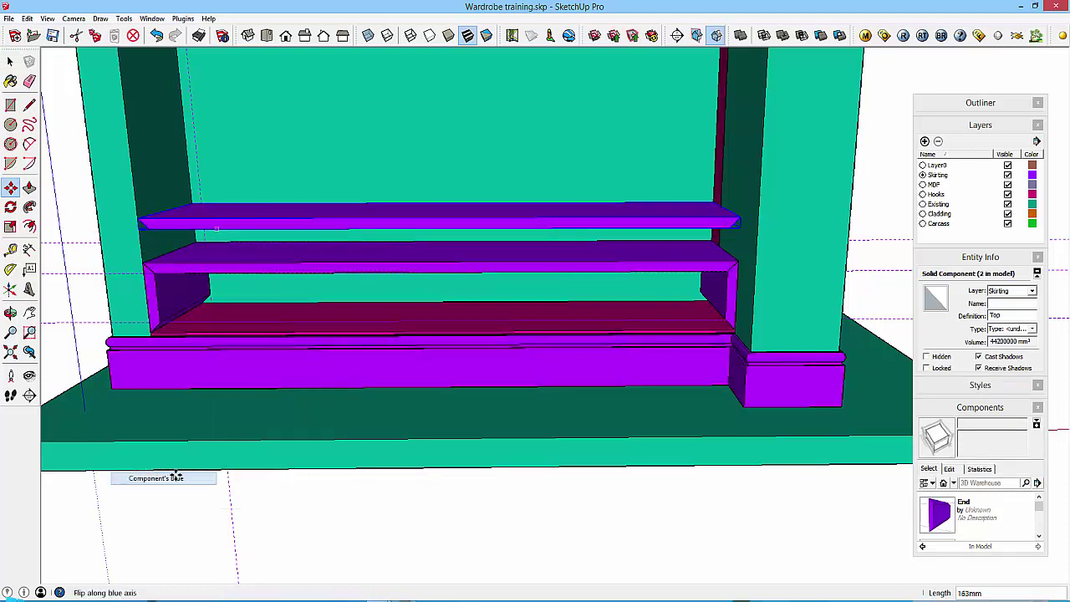
pyautogui.click(140, 226)
pyautogui.click(150, 335)
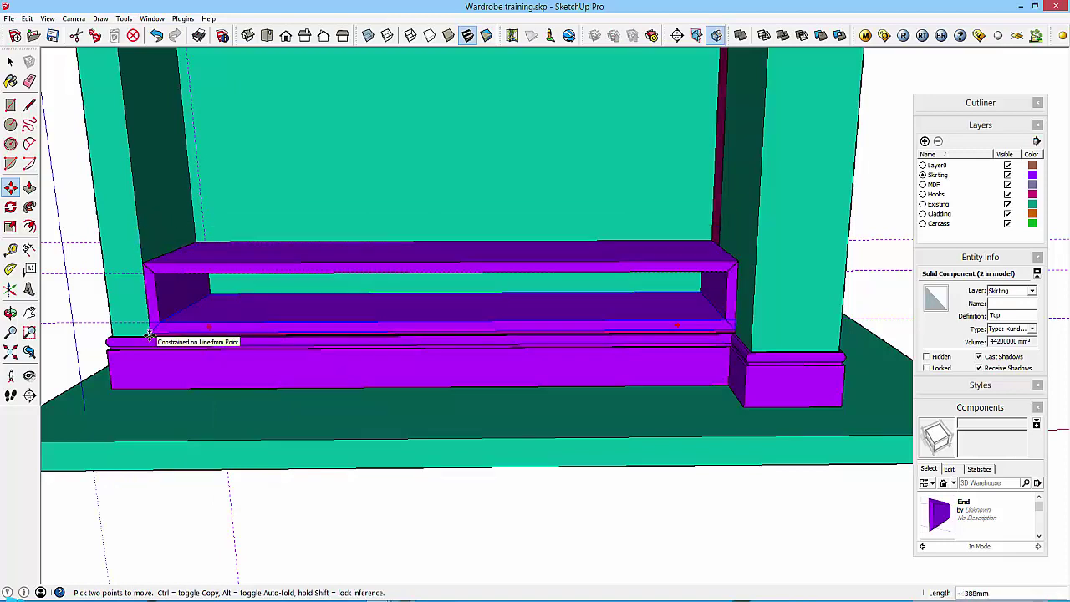
pyautogui.press('space')
pyautogui.scroll(-3, 217, 280)
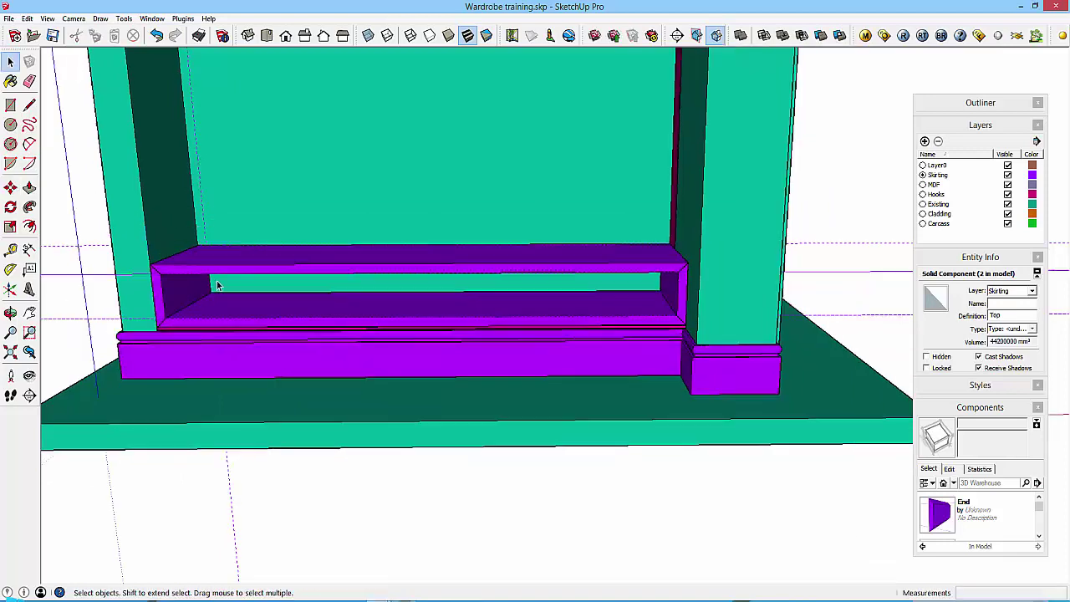
pyautogui.press('Escape')
pyautogui.moveTo(491, 301); pyautogui.dragTo(449, 285, button='middle')
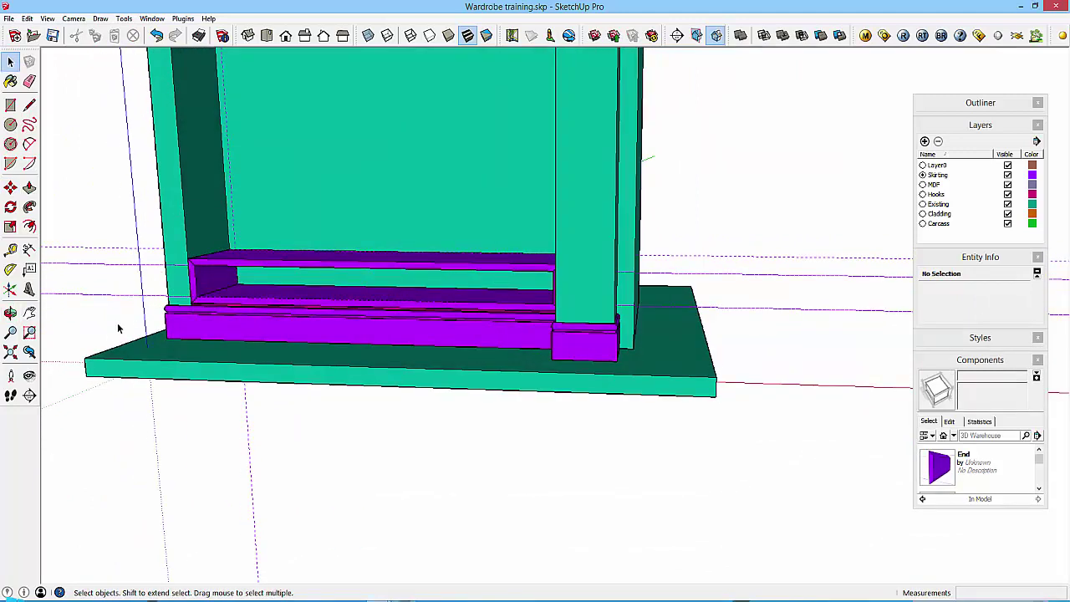
# Select and delete a stray guide line beside the infill box, then undo the deletion.
pyautogui.moveTo(84, 226); pyautogui.dragTo(84, 226)
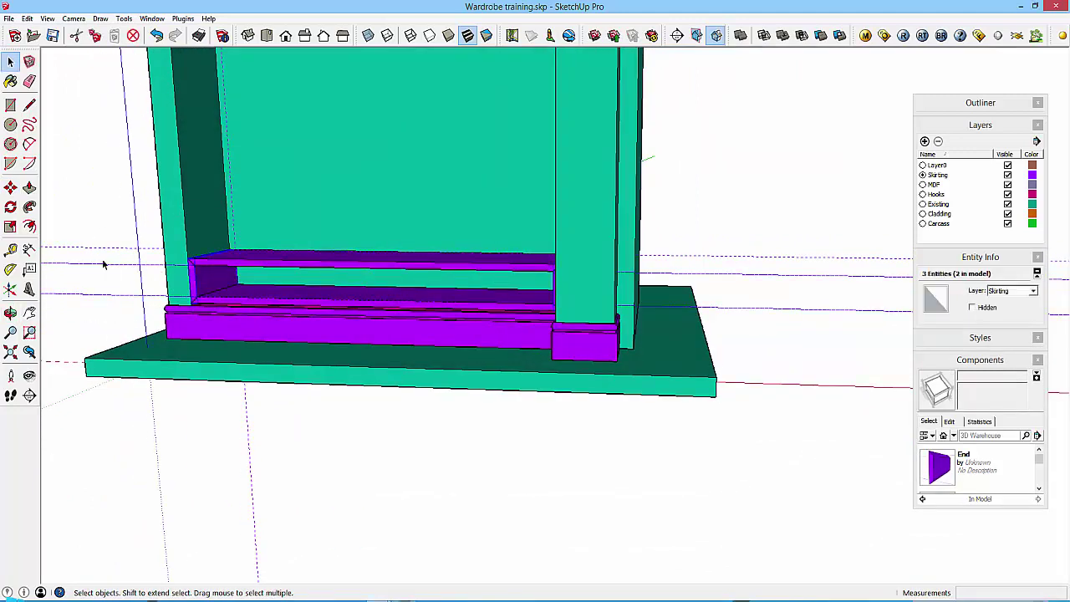
pyautogui.keyDown('shift'); pyautogui.moveTo(151, 311); pyautogui.dragTo(268, 330, button='middle'); pyautogui.keyUp('shift')
pyautogui.click(241, 333)
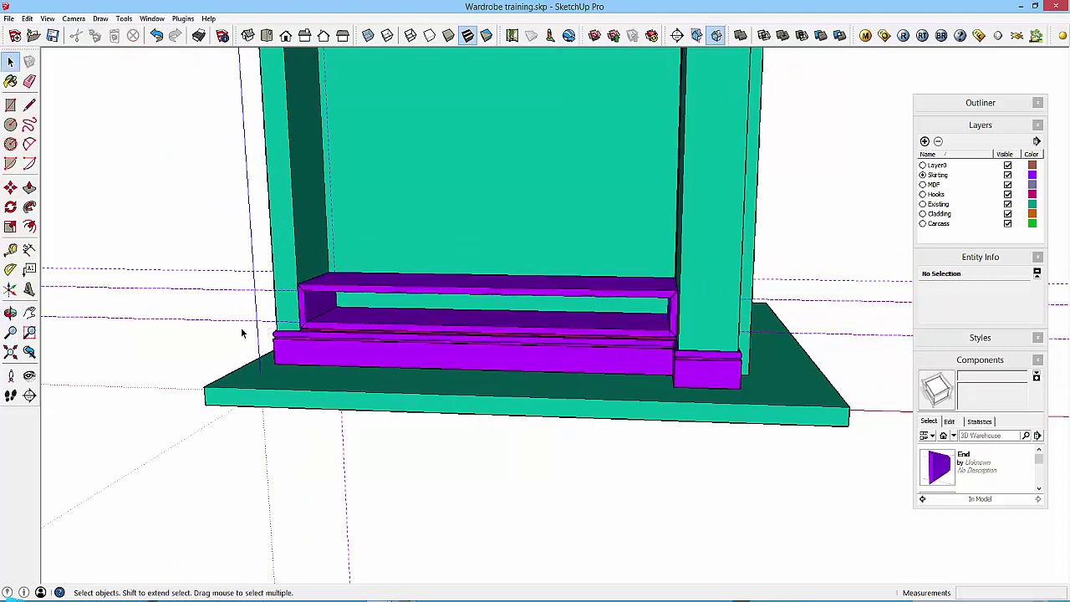
pyautogui.click(234, 325)
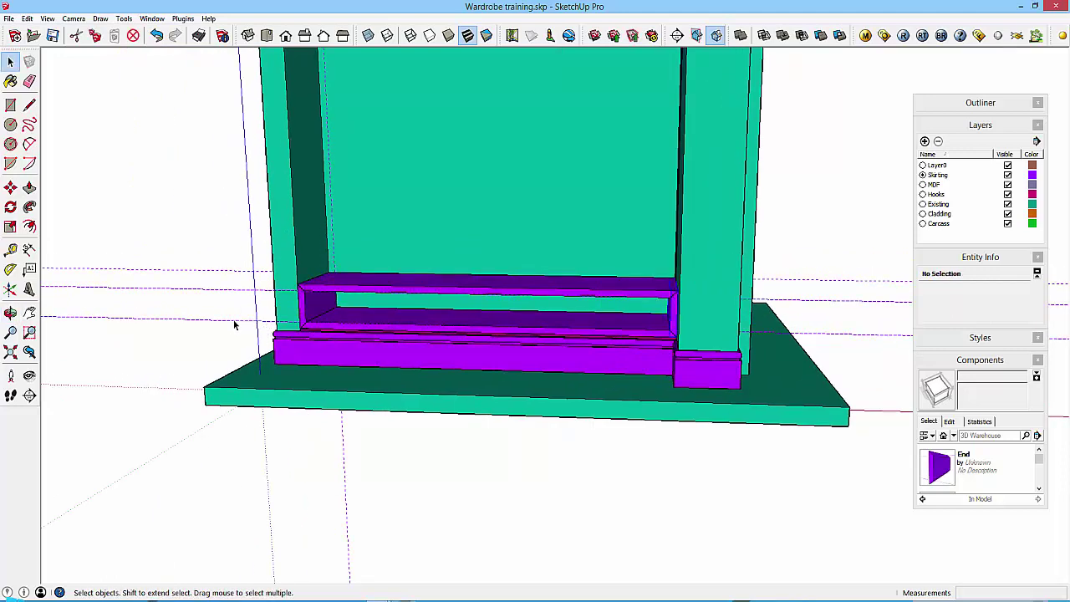
pyautogui.click(227, 270)
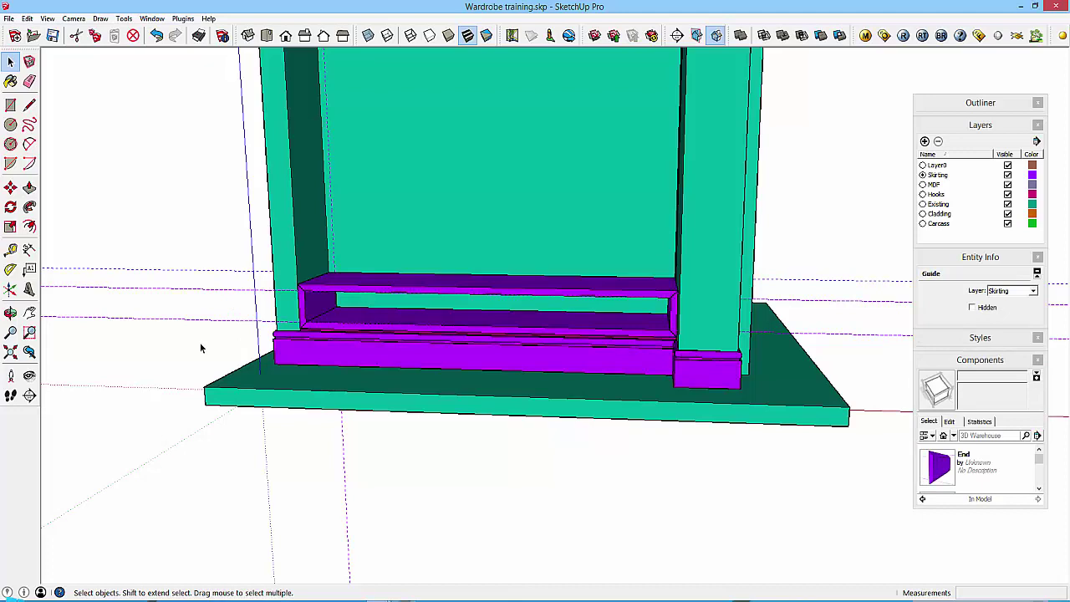
pyautogui.moveTo(200, 348); pyautogui.dragTo(135, 235)
pyautogui.moveTo(237, 318); pyautogui.dragTo(311, 273, button='middle')
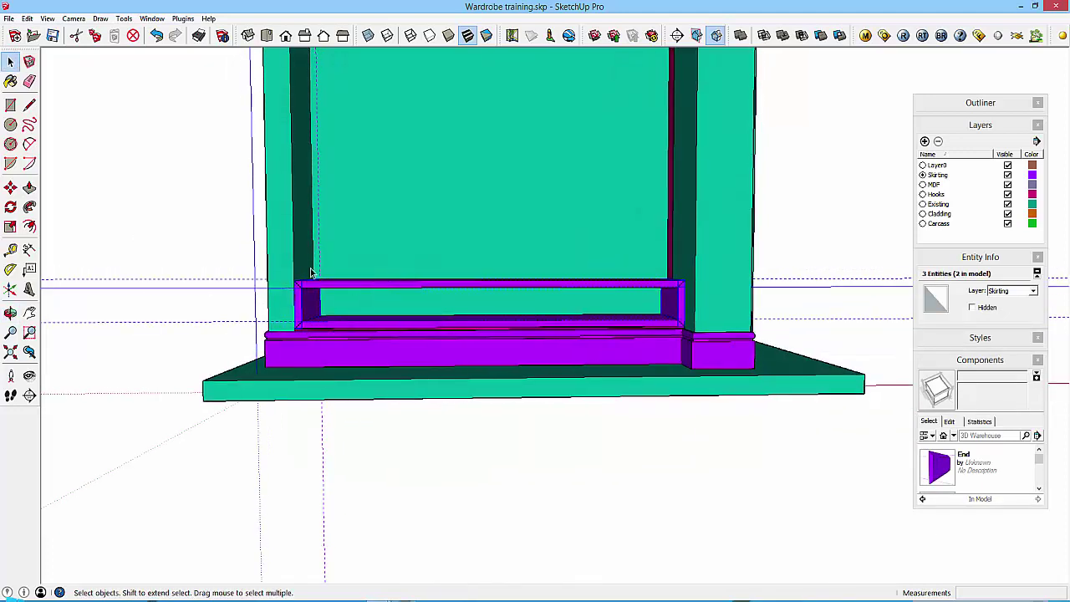
pyautogui.moveTo(235, 286); pyautogui.dragTo(154, 378, button='middle')
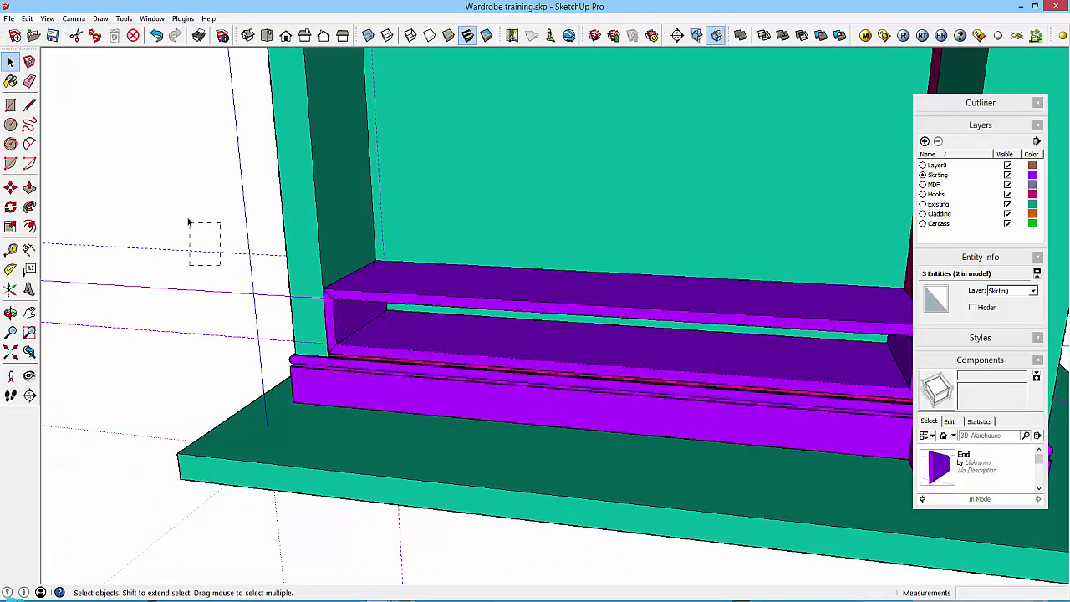
pyautogui.moveTo(189, 223); pyautogui.dragTo(187, 218)
pyautogui.press('Delete')
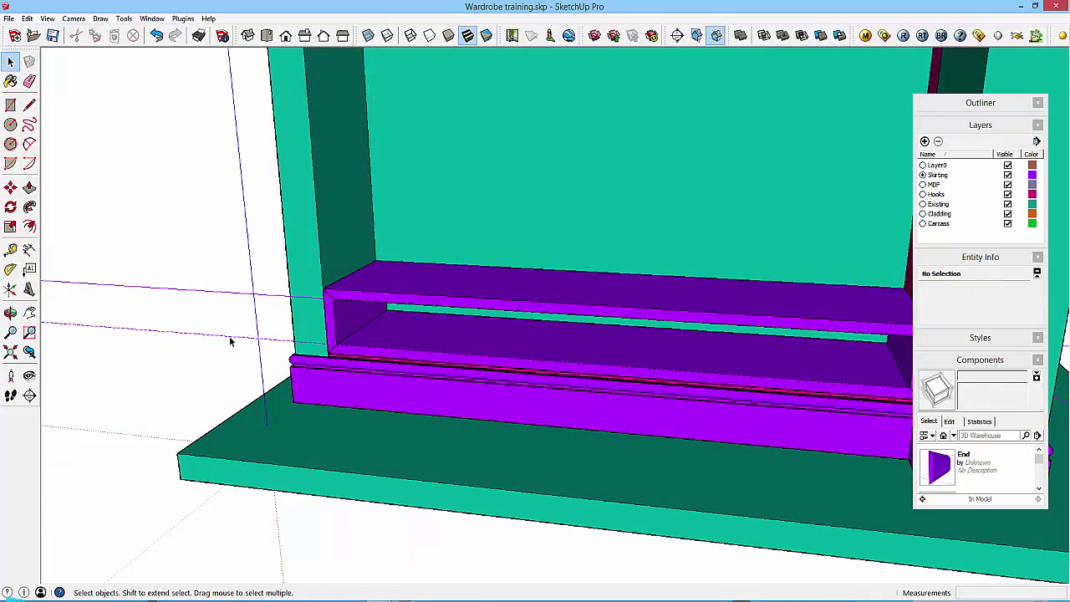
pyautogui.hotkey('ctrl', 'z')
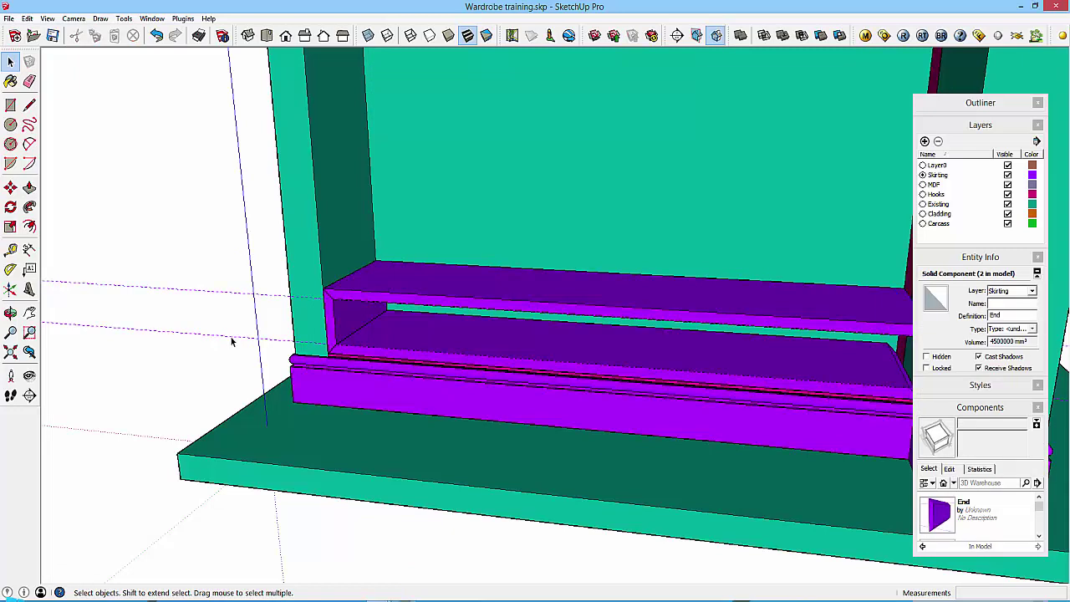
pyautogui.click(245, 336)
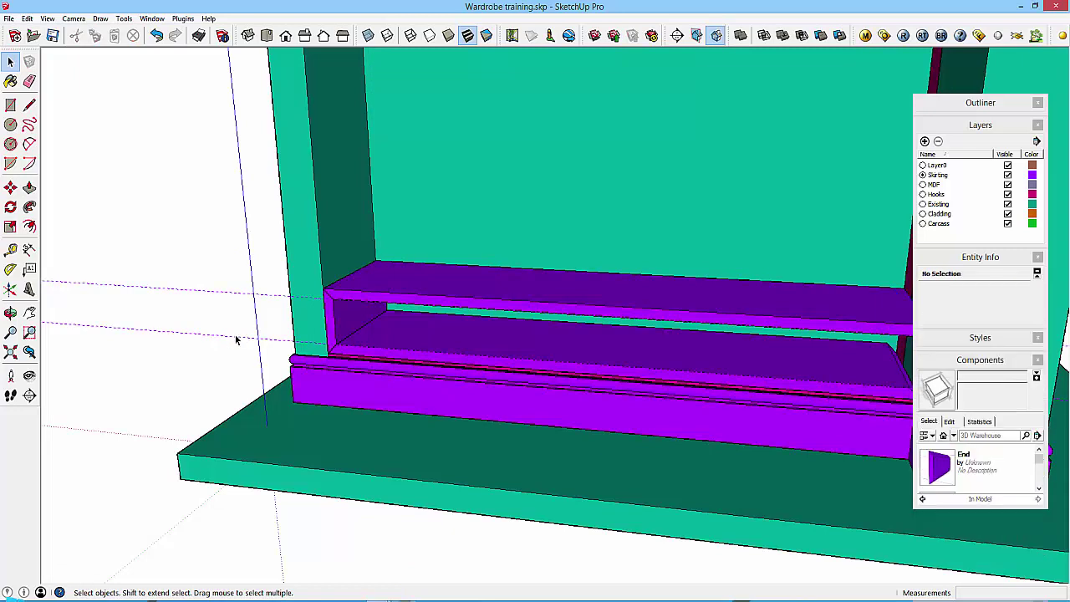
pyautogui.hotkey('ctrl', 'z')
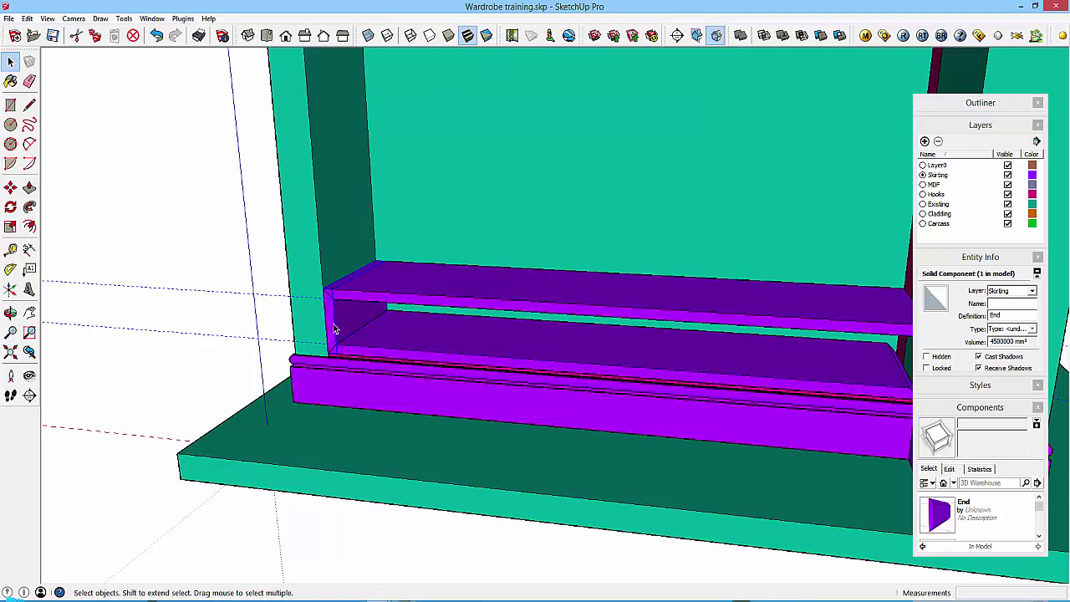
# Inside the End component, erase the construction guide lines around the end panel.
pyautogui.scroll(-2, 334, 329)
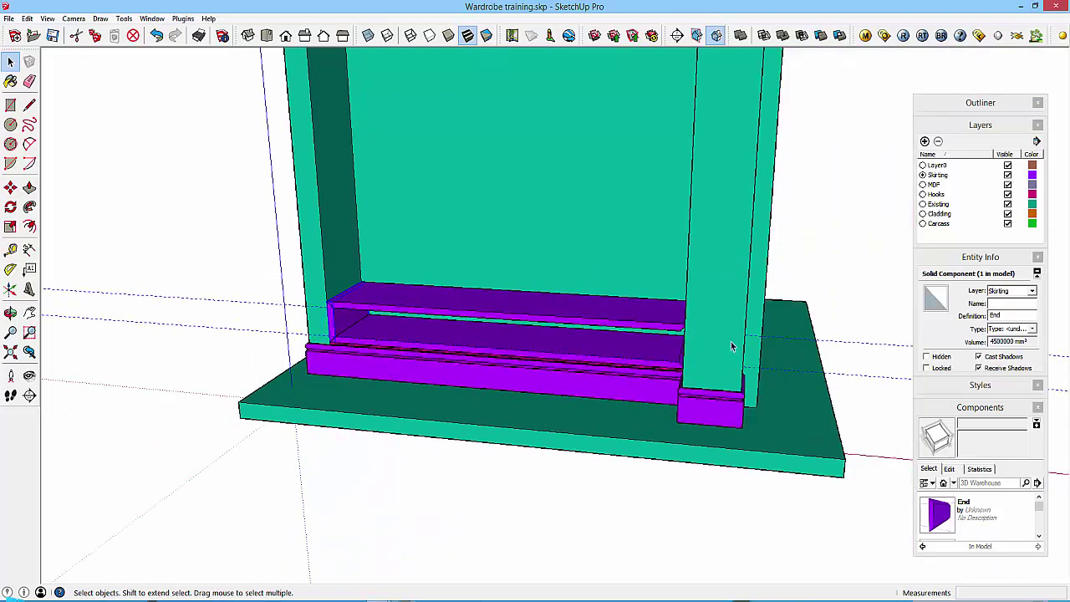
pyautogui.scroll(3, 315, 328)
pyautogui.moveTo(333, 324); pyautogui.dragTo(291, 320, button='middle')
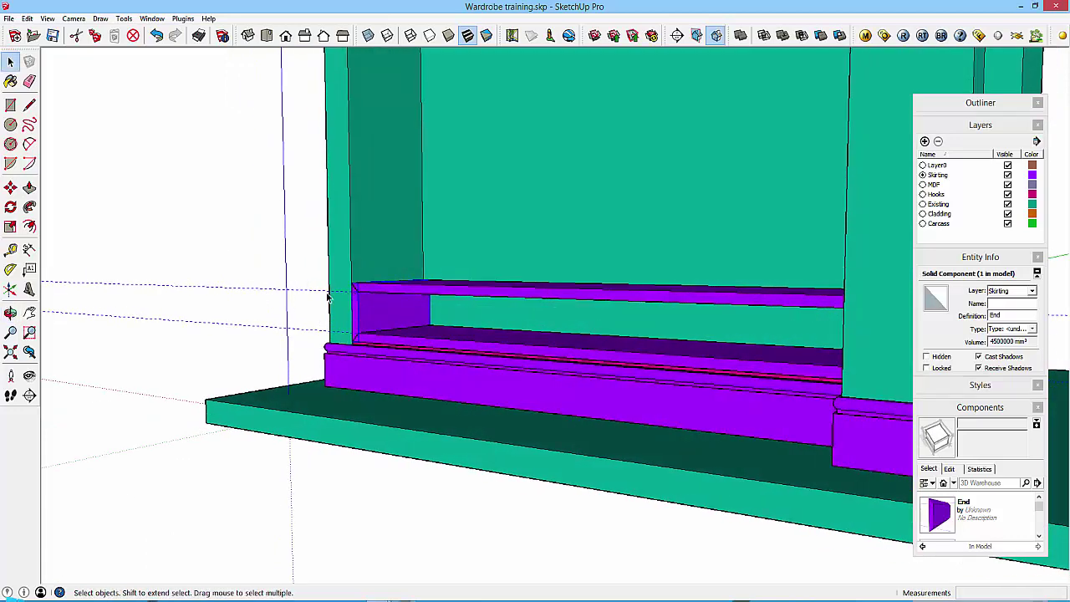
pyautogui.moveTo(328, 296); pyautogui.dragTo(358, 287, button='middle')
pyautogui.scroll(3, 359, 290)
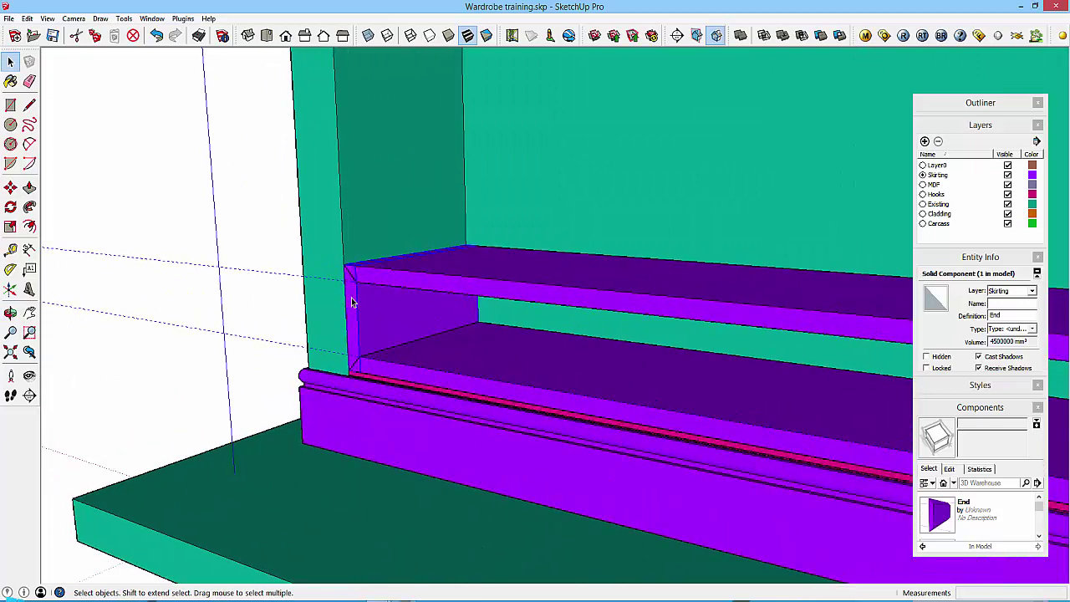
pyautogui.doubleClick(352, 303)
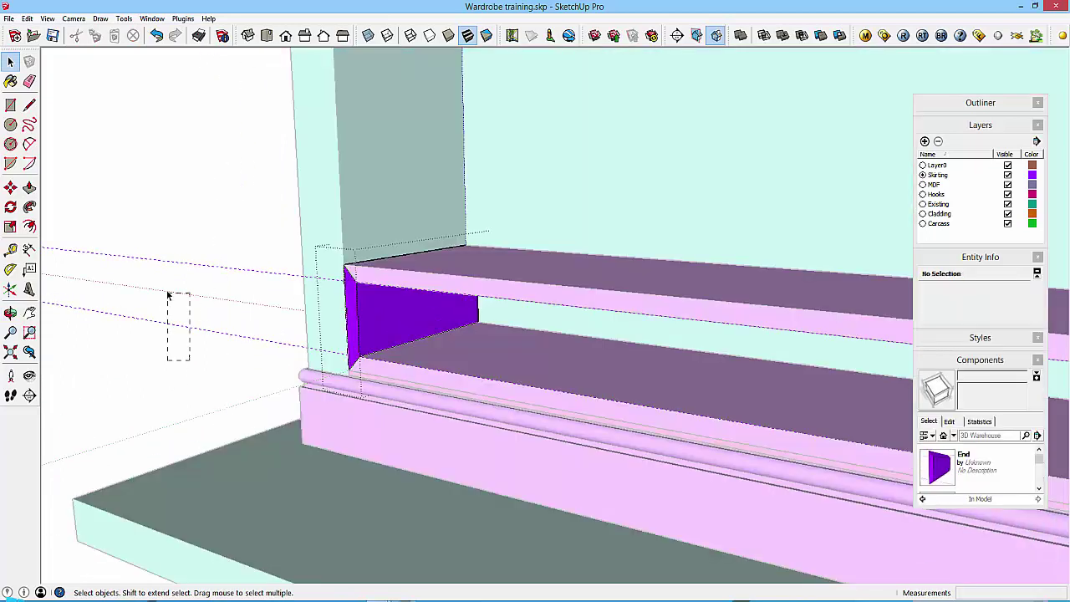
pyautogui.moveTo(167, 295); pyautogui.dragTo(167, 342)
pyautogui.click(203, 290)
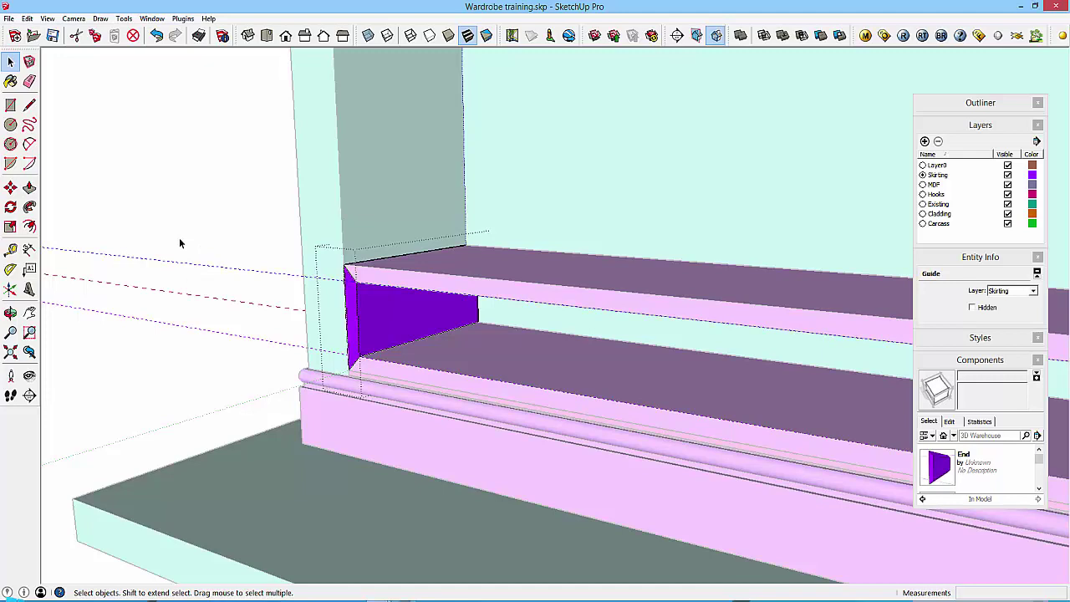
pyautogui.press('Delete')
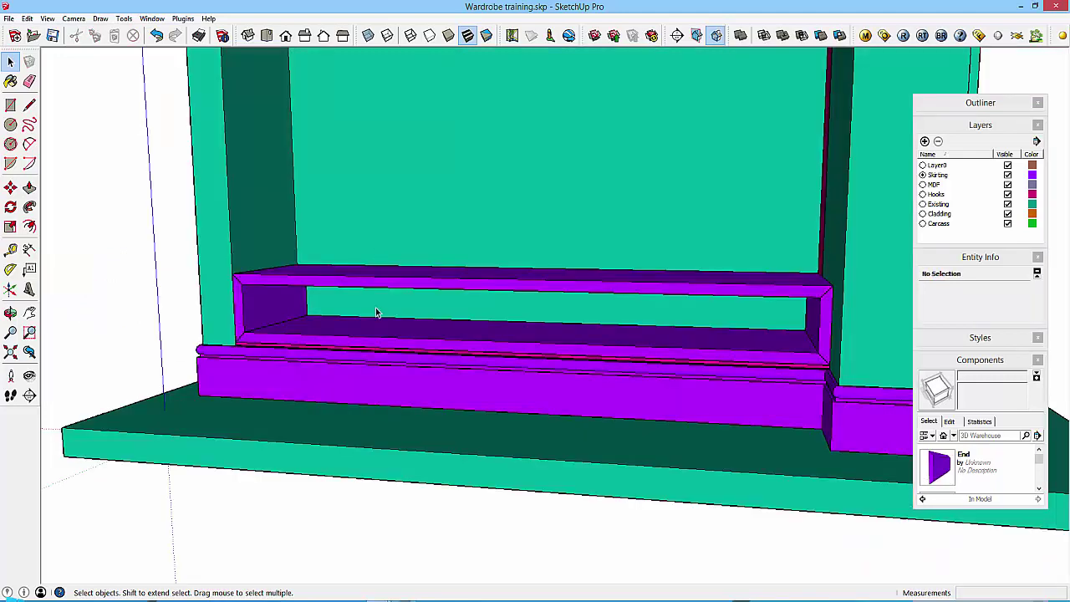
pyautogui.moveTo(318, 327); pyautogui.dragTo(209, 262, button='middle')
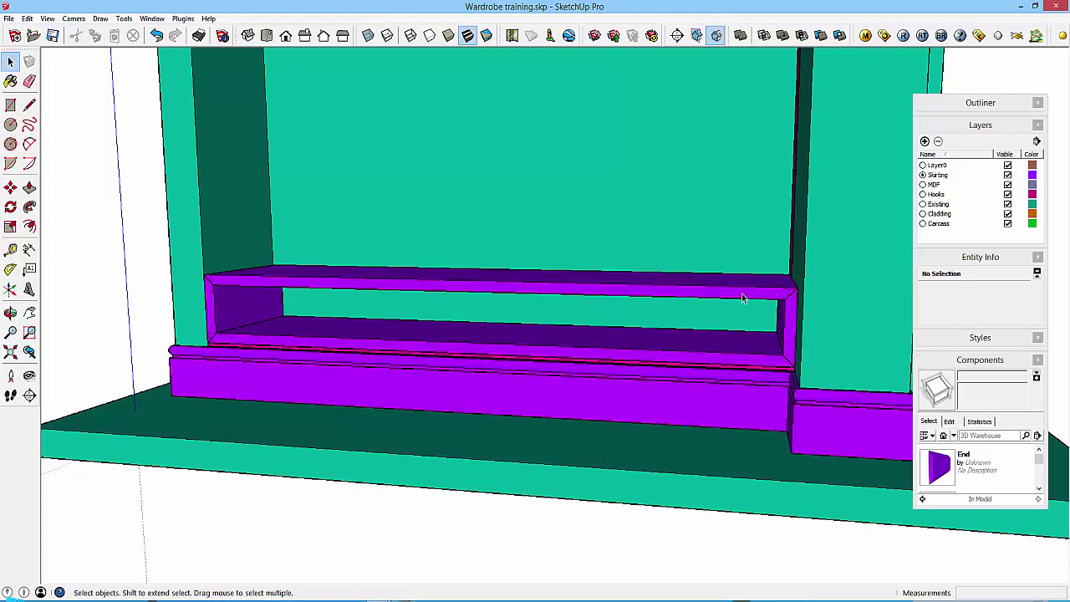
pyautogui.moveTo(366, 291); pyautogui.dragTo(87, 287, button='middle')
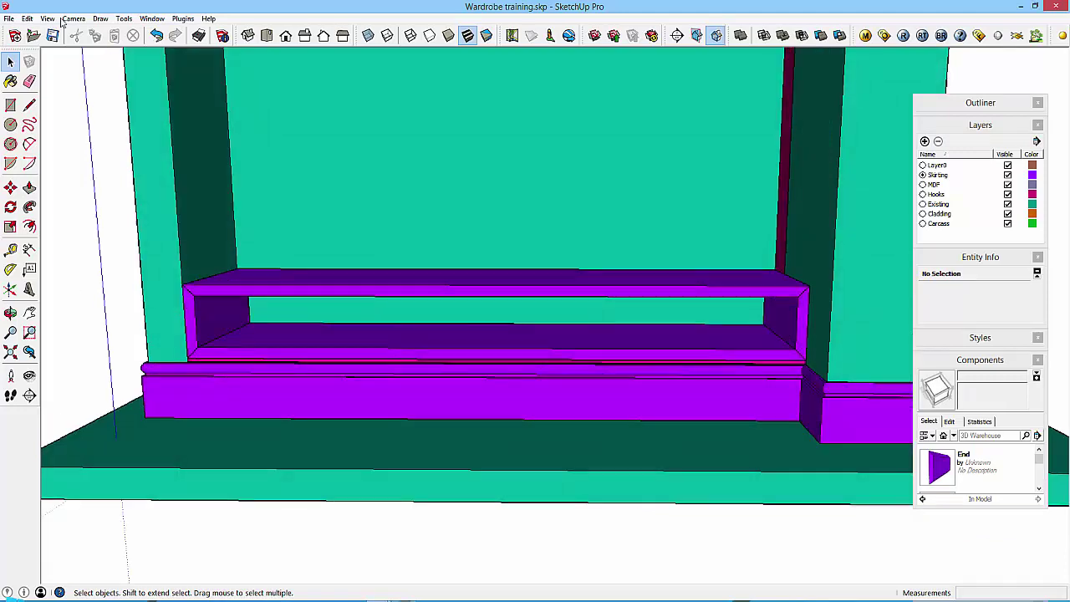
# Draw the 40 mm by 225 mm divider rectangle at the infill's inner left end.
pyautogui.click(11, 105)
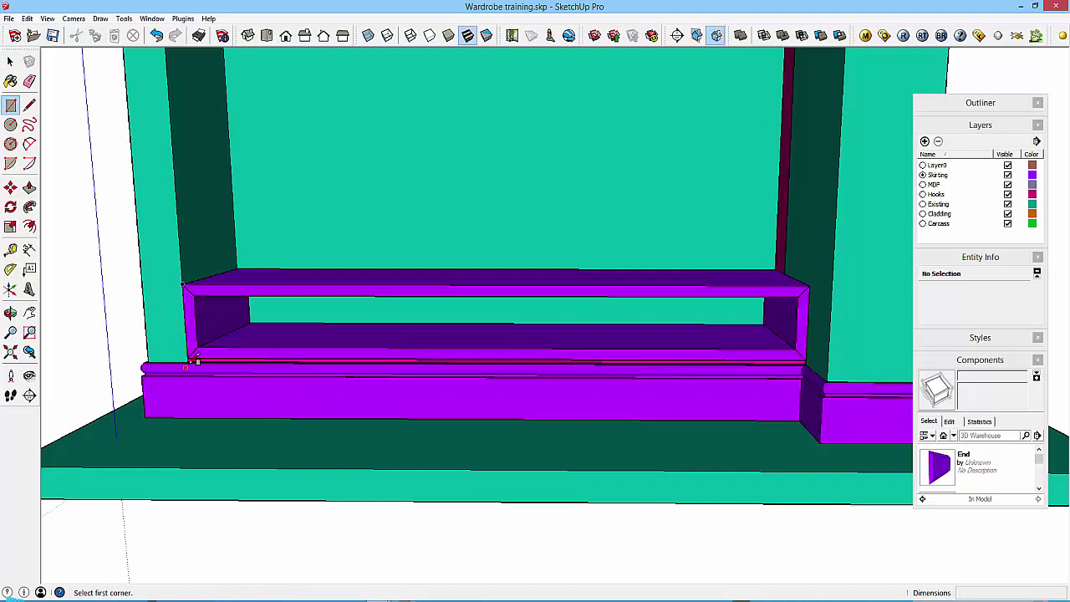
pyautogui.click(185, 283)
pyautogui.scroll(3, 202, 355)
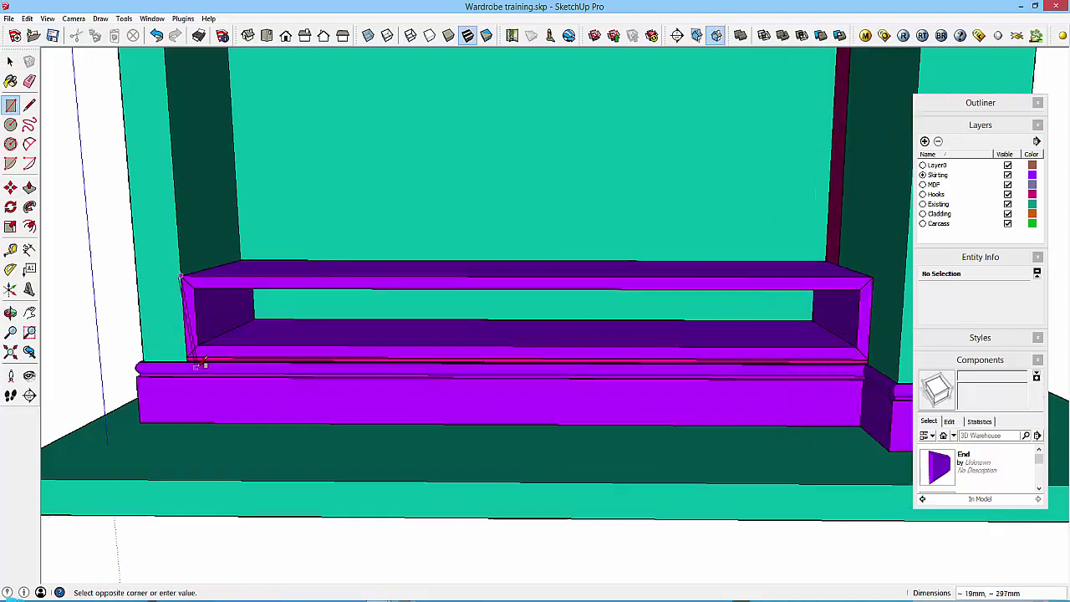
pyautogui.click(208, 323)
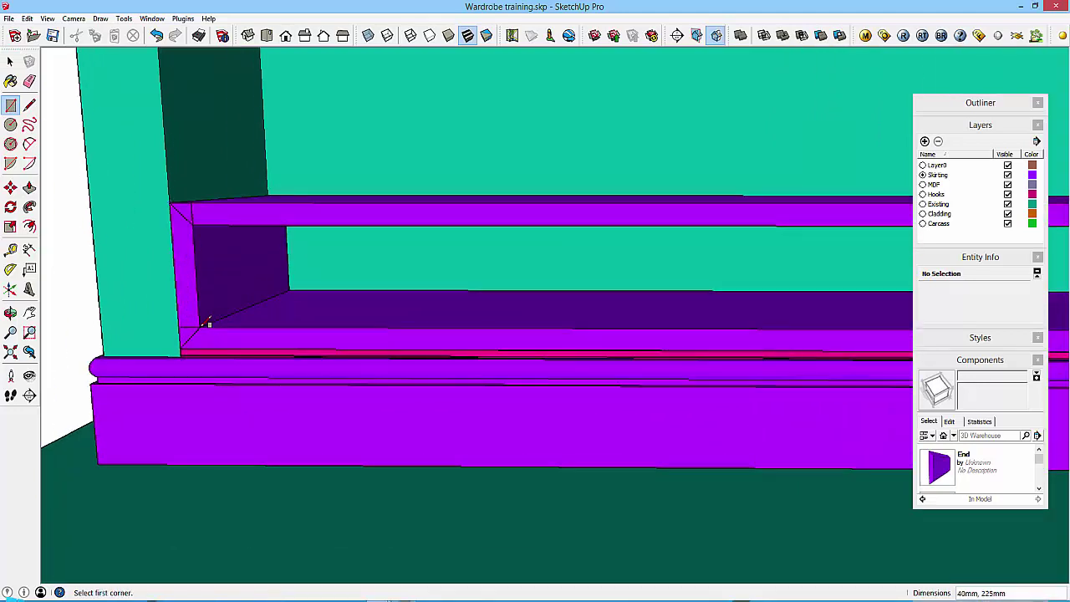
pyautogui.press('space')
pyautogui.click(190, 329)
pyautogui.press('m')
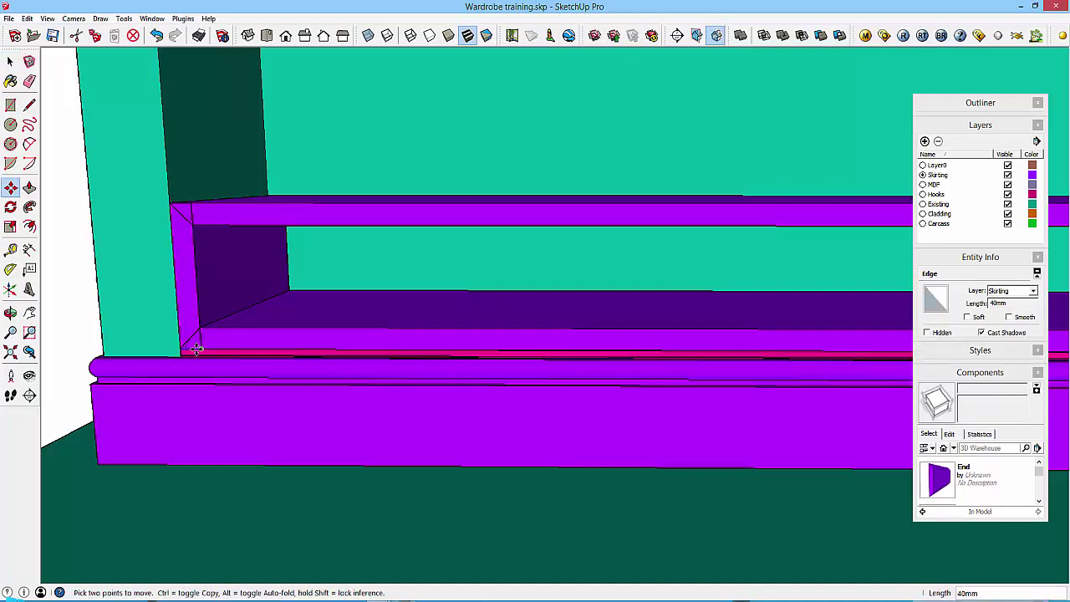
pyautogui.press('space')
# Make the new divider face into a component named 'Lower infill'.
pyautogui.doubleClick(188, 259)
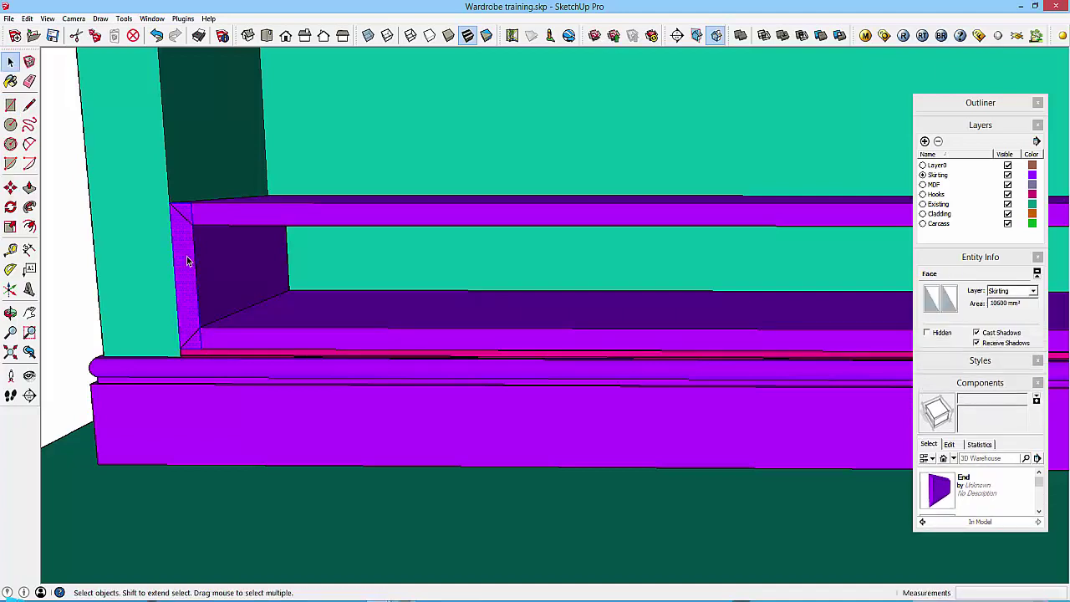
pyautogui.rightClick(188, 259)
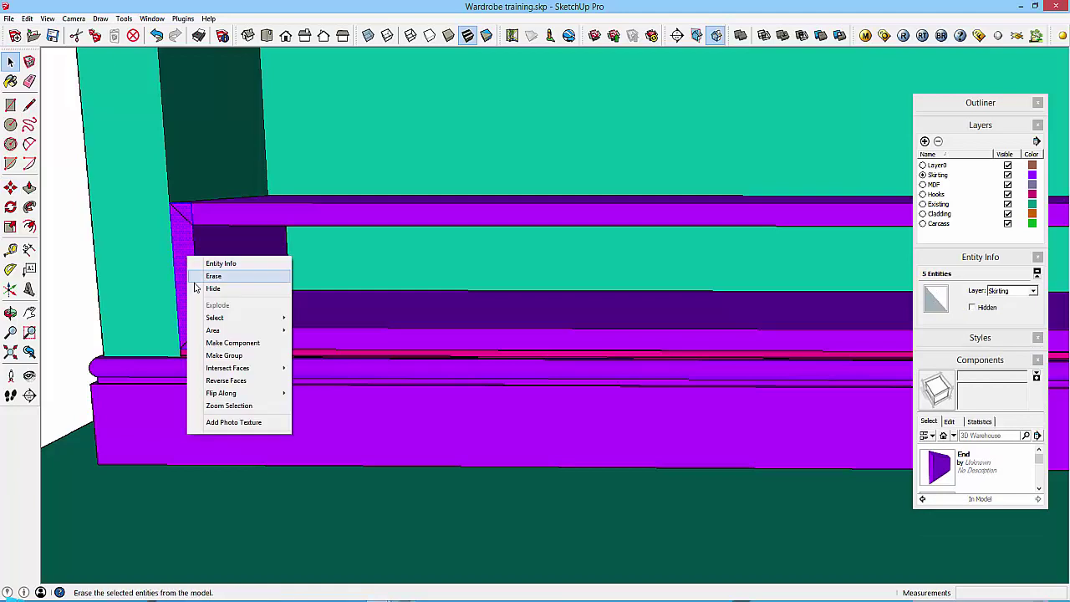
pyautogui.click(231, 343)
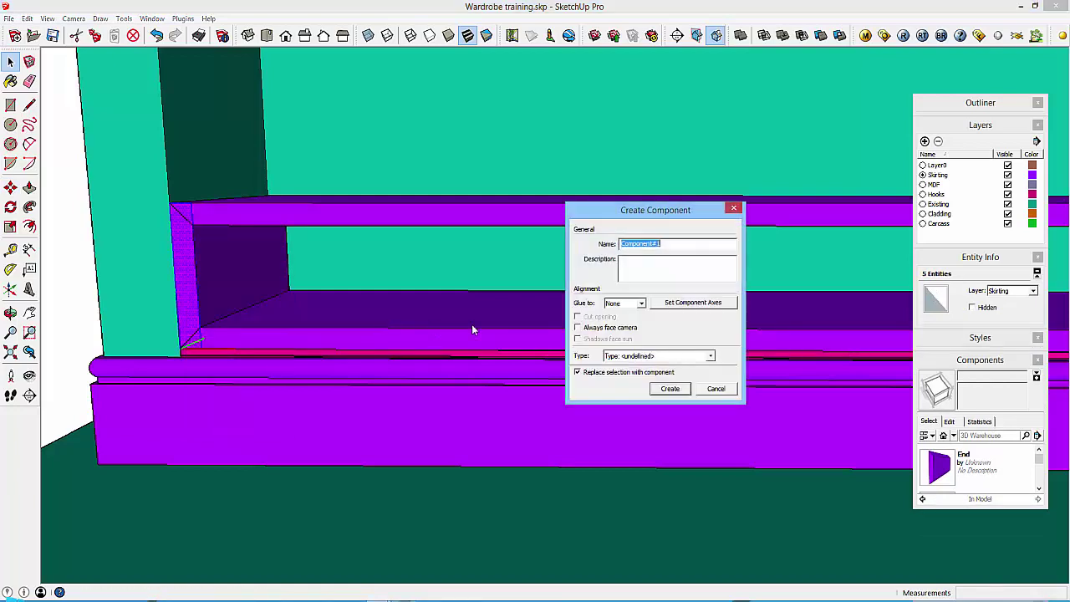
pyautogui.write('Lower infill')
# Copy the divider to the box's right end and array it with /3 for evenly spaced dividers.
pyautogui.click(670, 390)
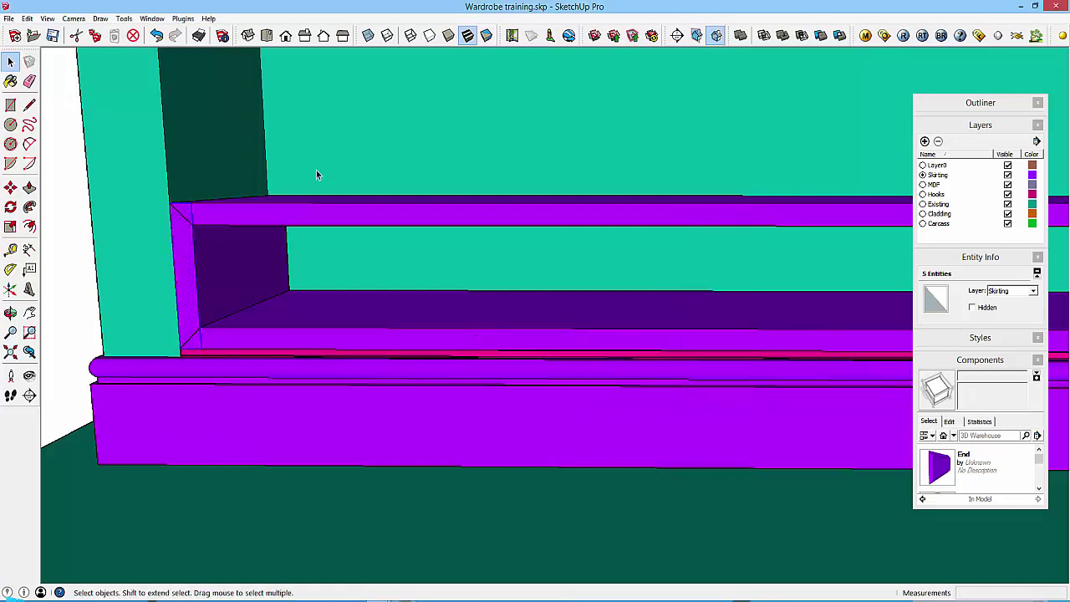
pyautogui.moveTo(318, 175); pyautogui.dragTo(175, 249, button='middle')
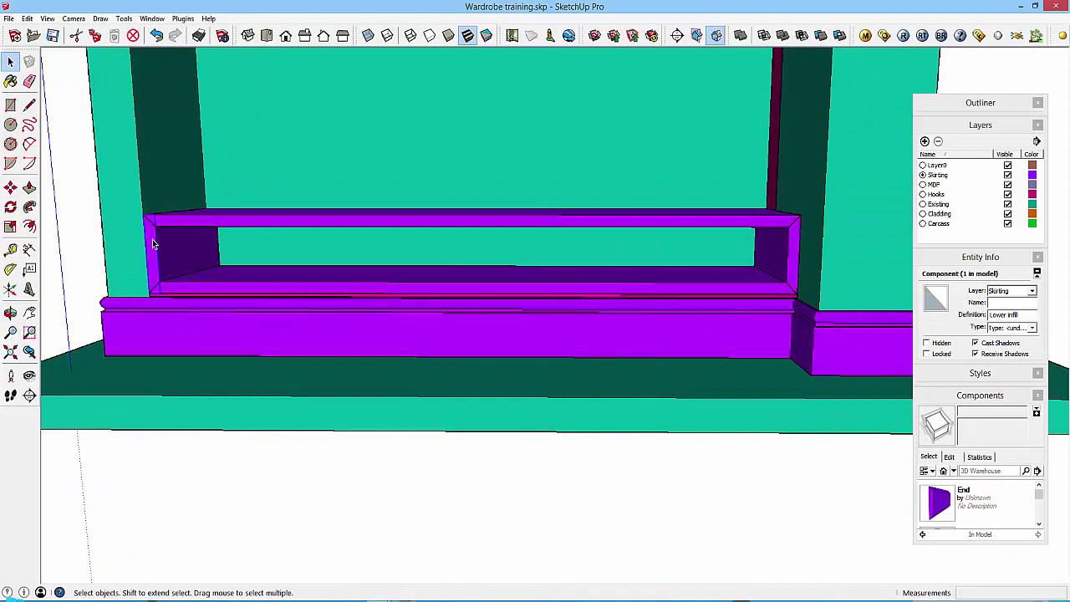
pyautogui.press('m')
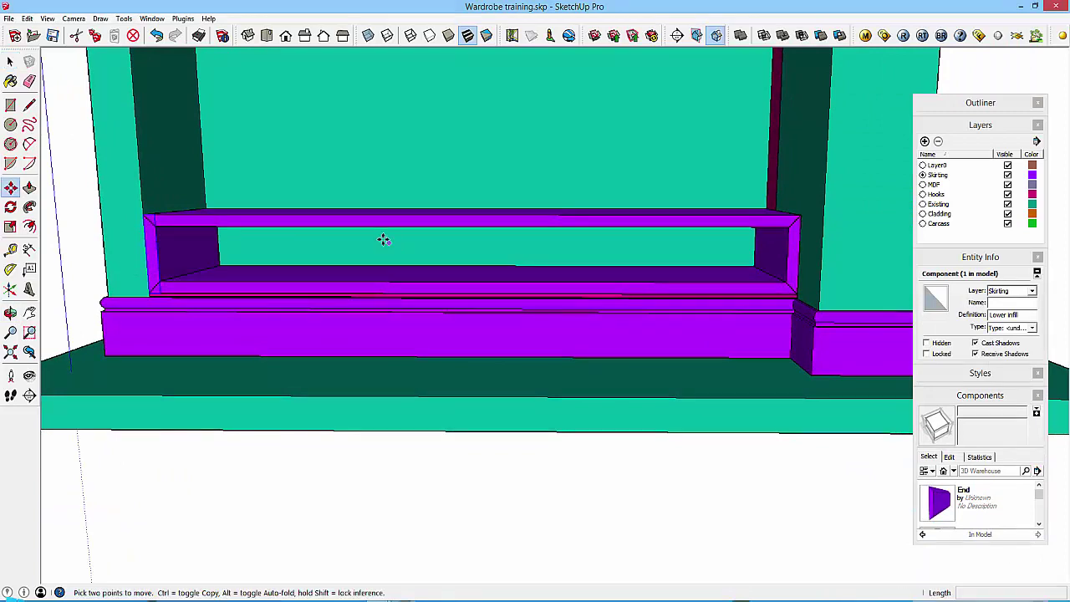
pyautogui.click(153, 214)
pyautogui.press('ctrl')
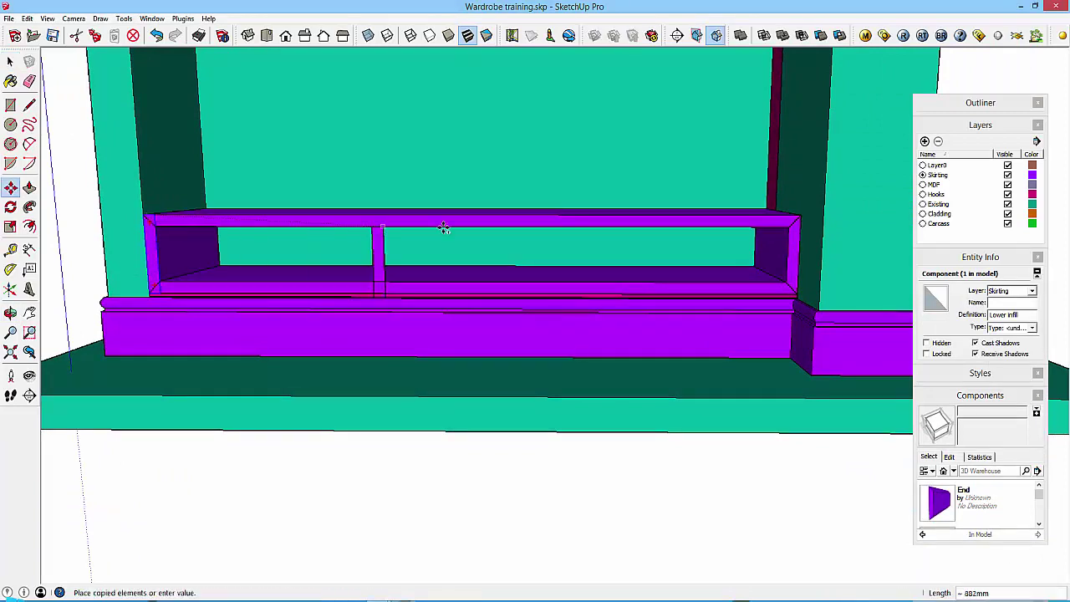
pyautogui.click(795, 218)
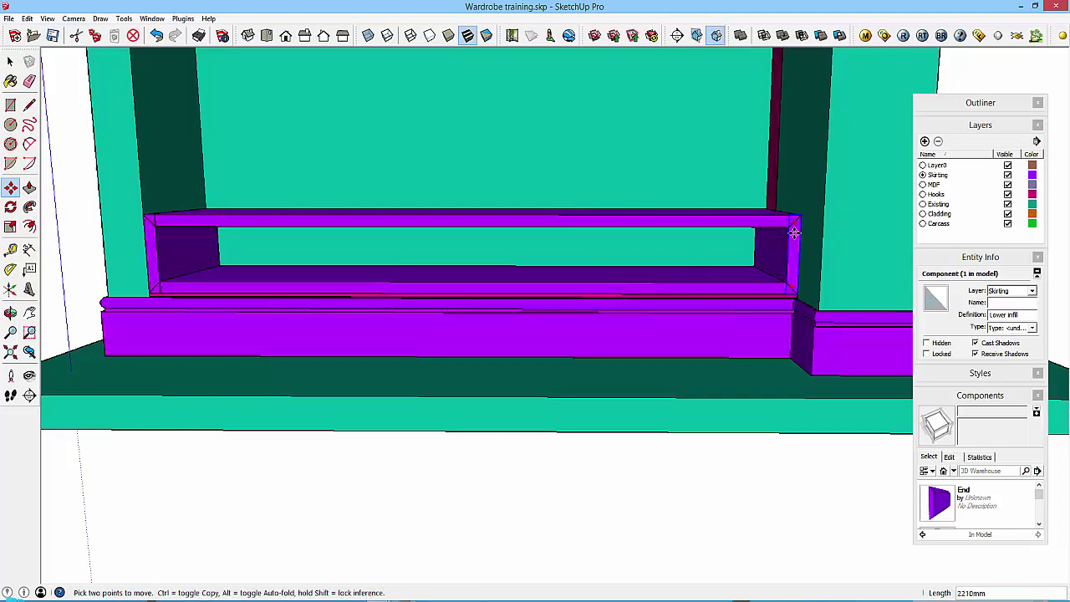
pyautogui.write('/')
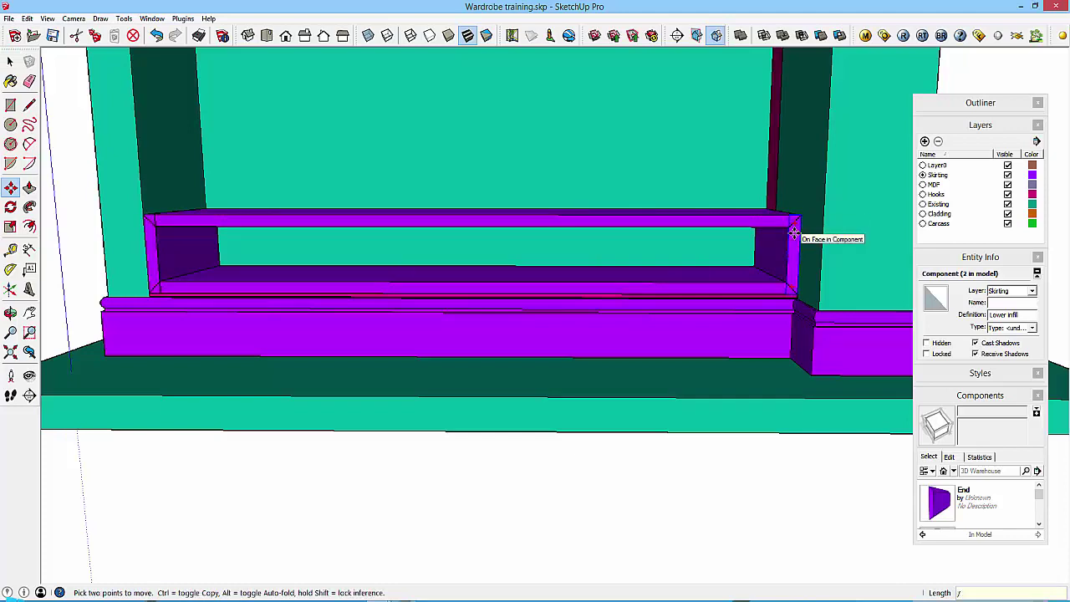
pyautogui.write('3')
pyautogui.press('Return')
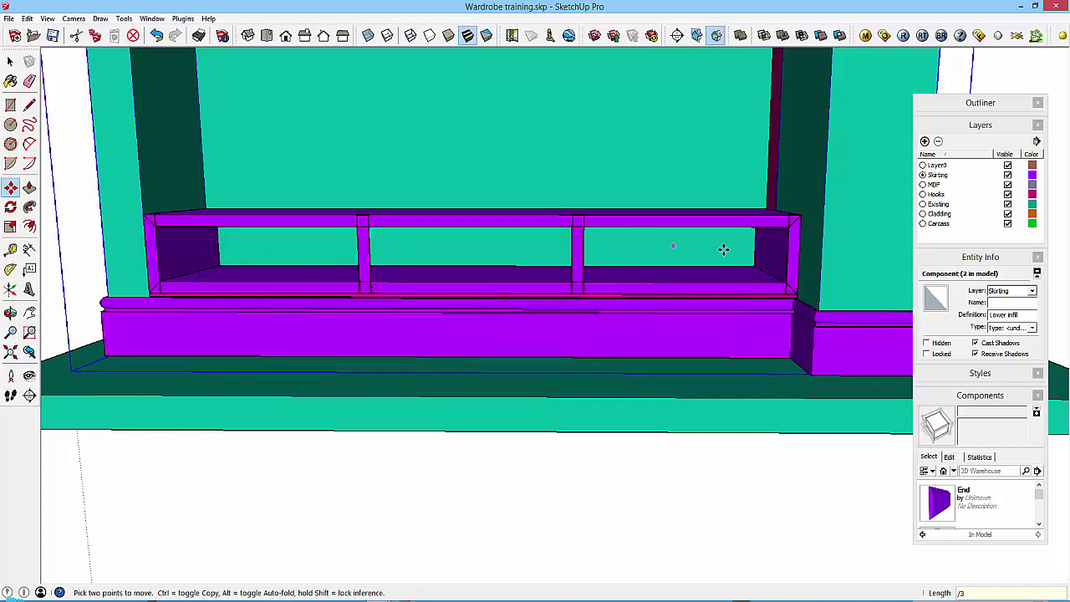
pyautogui.press('space')
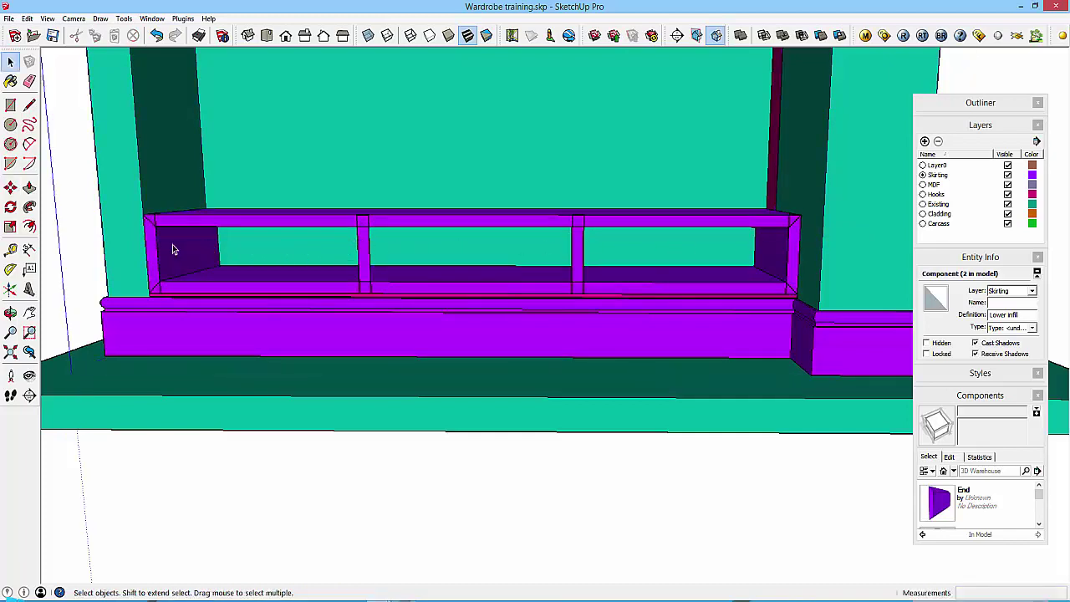
pyautogui.click(152, 242)
pyautogui.press('Escape')
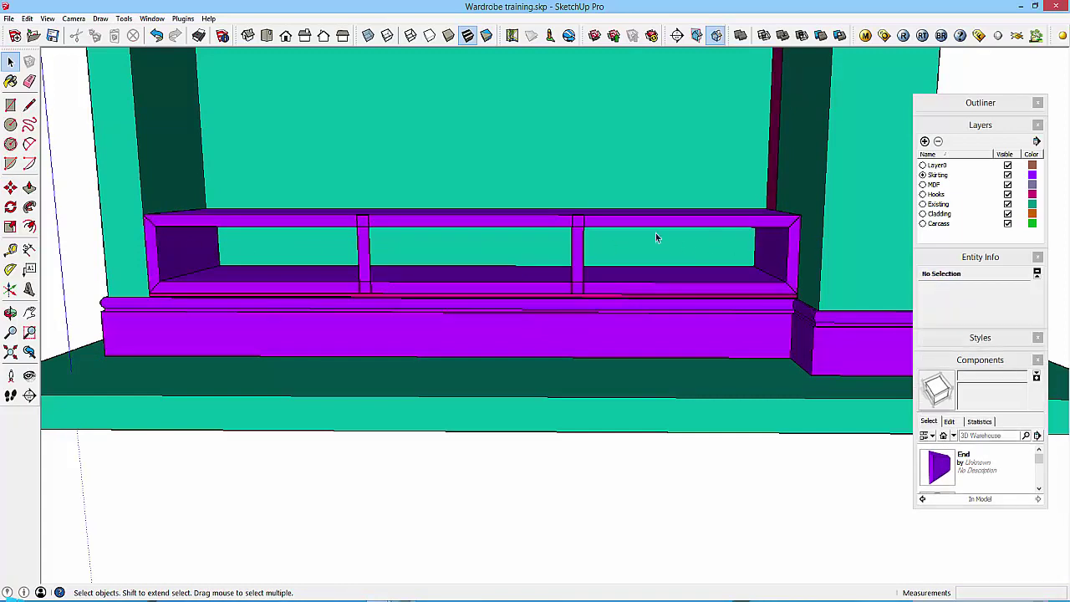
# Inside the left divider, move its top edge 40 mm down.
pyautogui.moveTo(379, 243); pyautogui.dragTo(350, 211, button='middle')
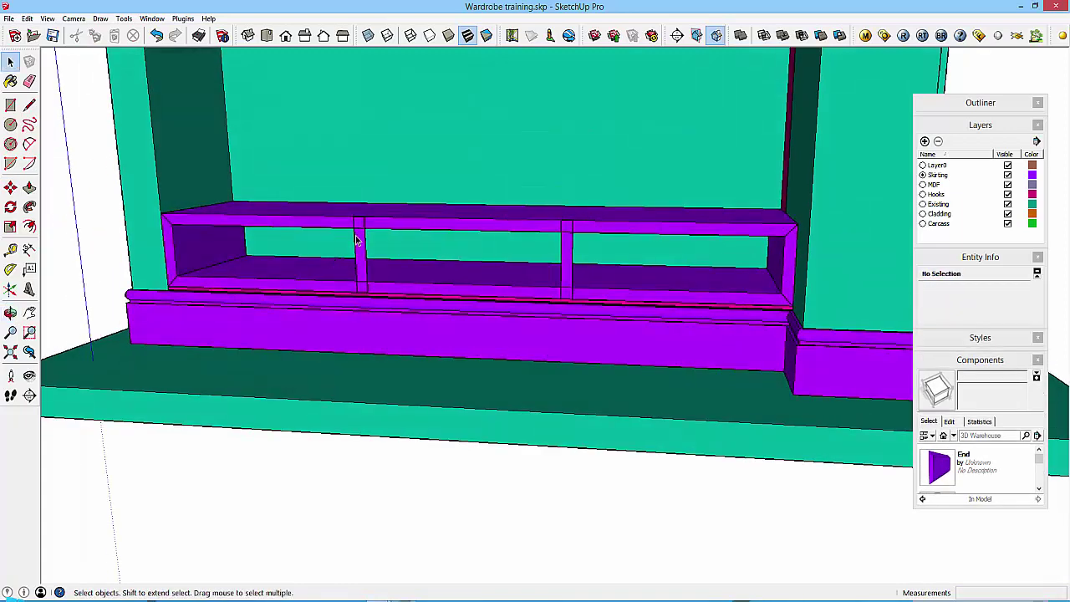
pyautogui.scroll(3, 356, 240)
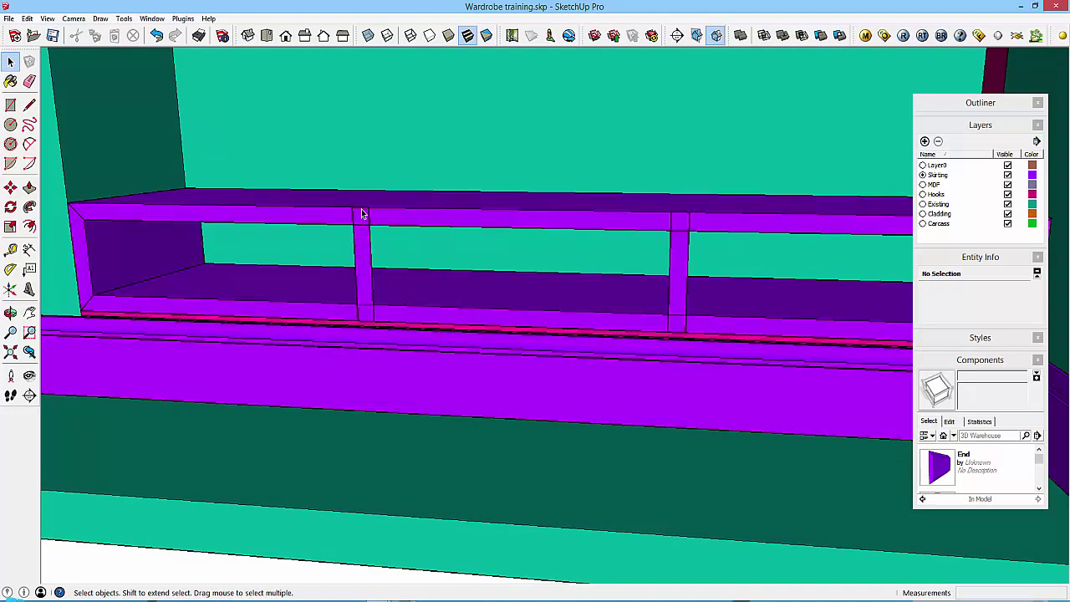
pyautogui.doubleClick(364, 236)
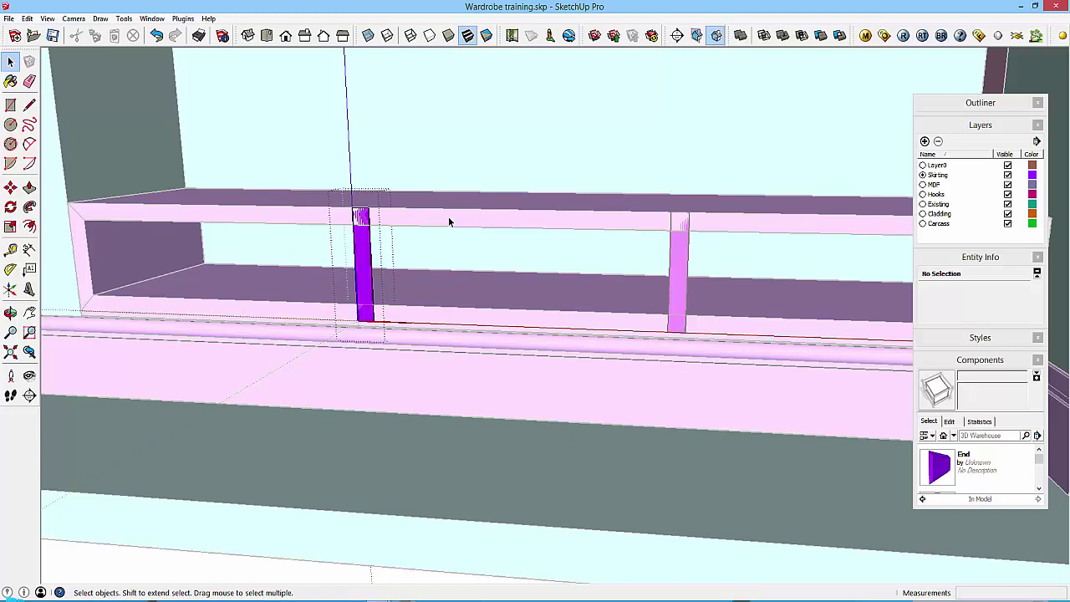
pyautogui.press('m')
pyautogui.scroll(2, 371, 206)
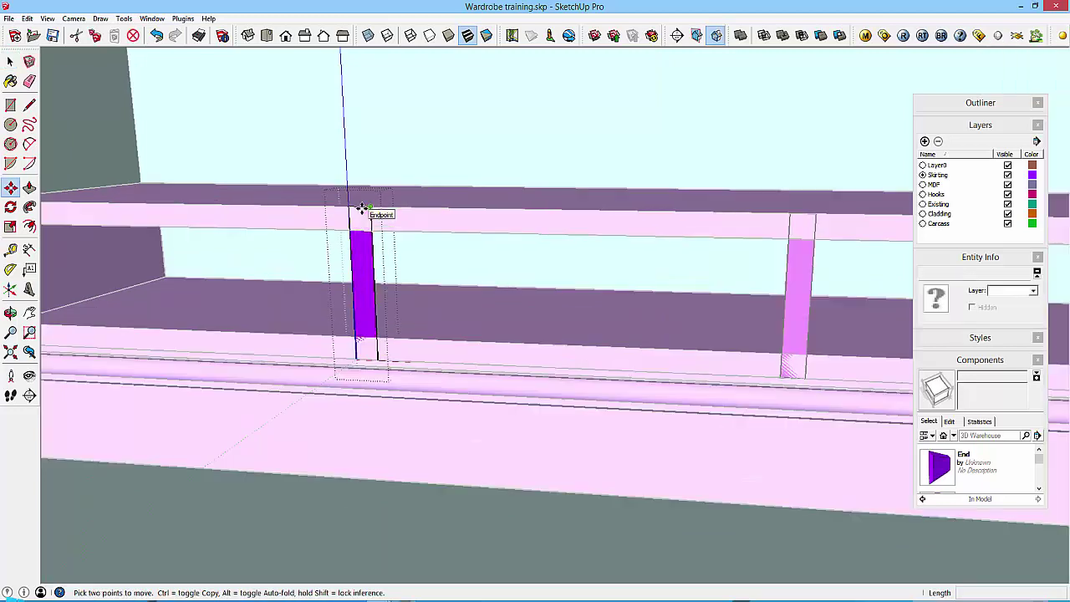
pyautogui.press('space')
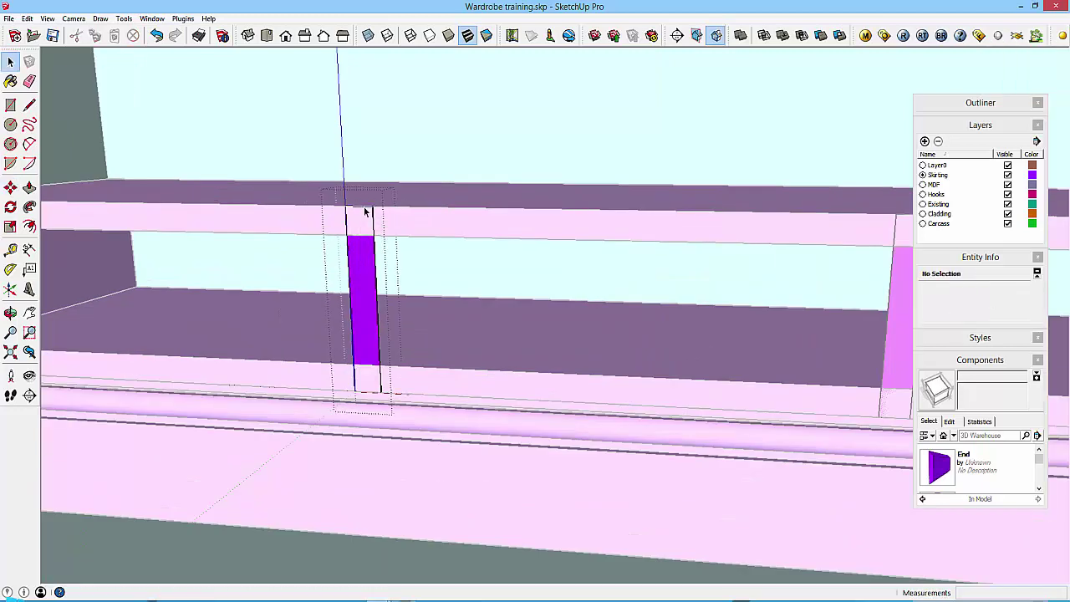
pyautogui.click(366, 211)
pyautogui.press('m')
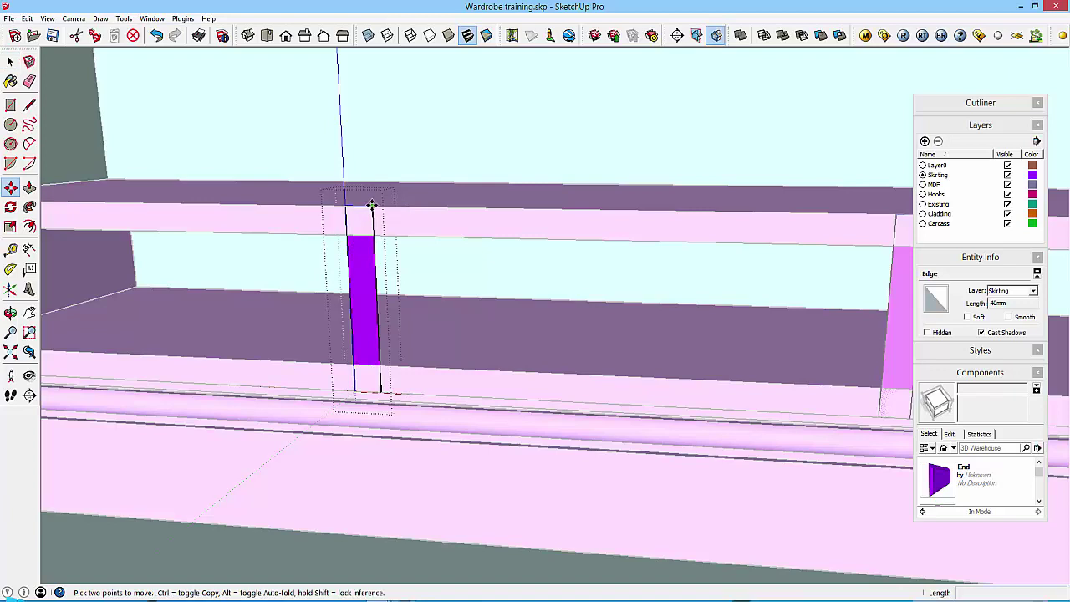
pyautogui.click(369, 213)
pyautogui.click(374, 234)
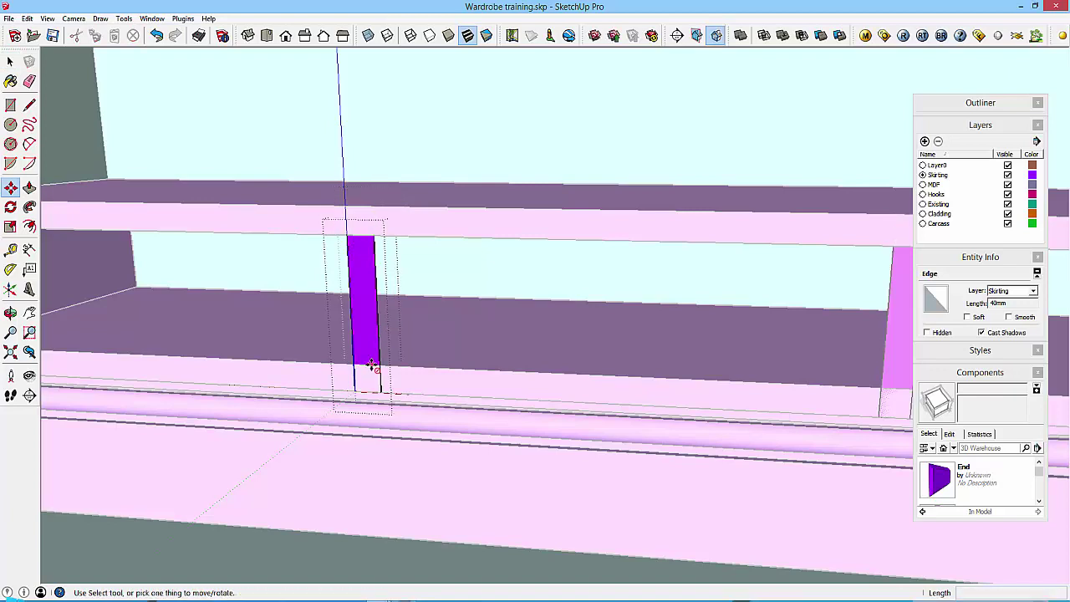
# Move the divider's bottom edge 40 mm up.
pyautogui.press('space')
pyautogui.click(374, 387)
pyautogui.click(374, 393)
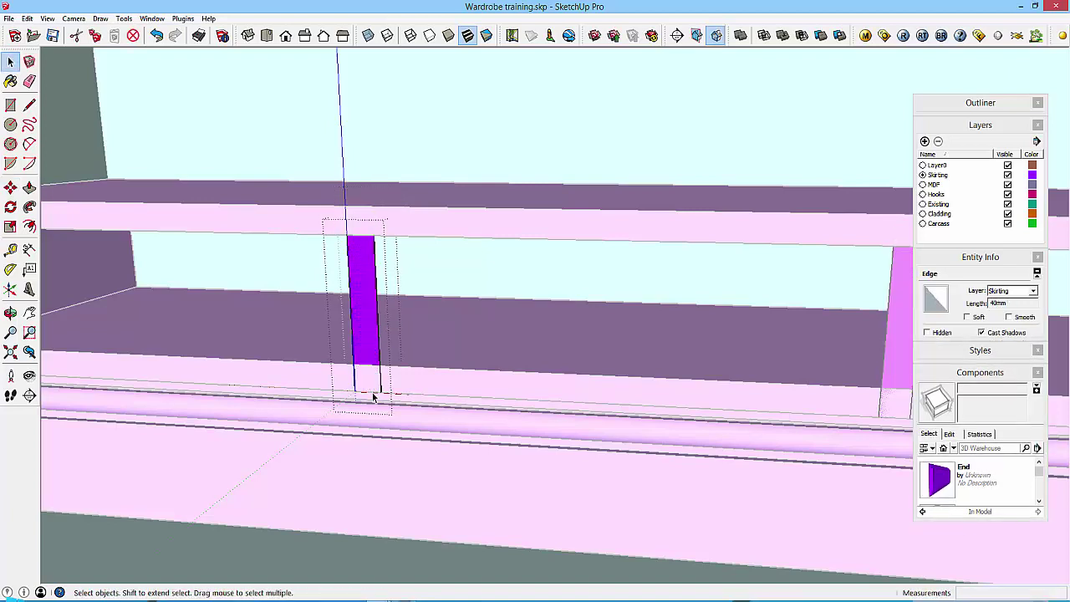
pyautogui.press('m')
pyautogui.click(380, 392)
pyautogui.click(380, 364)
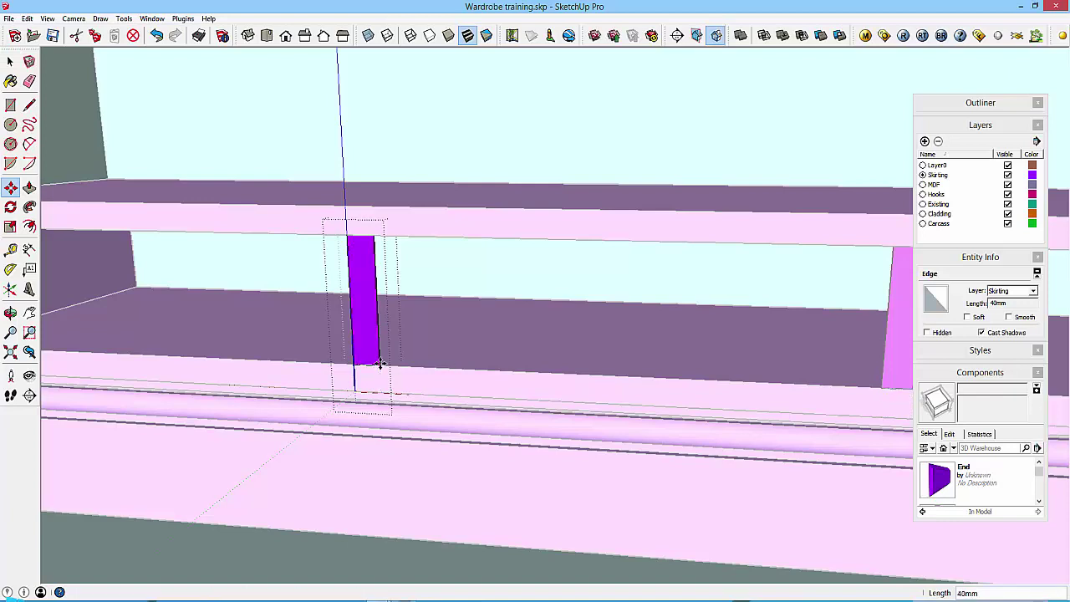
# Push/pull the divider face 500 mm deep into a solid panel.
pyautogui.press('p')
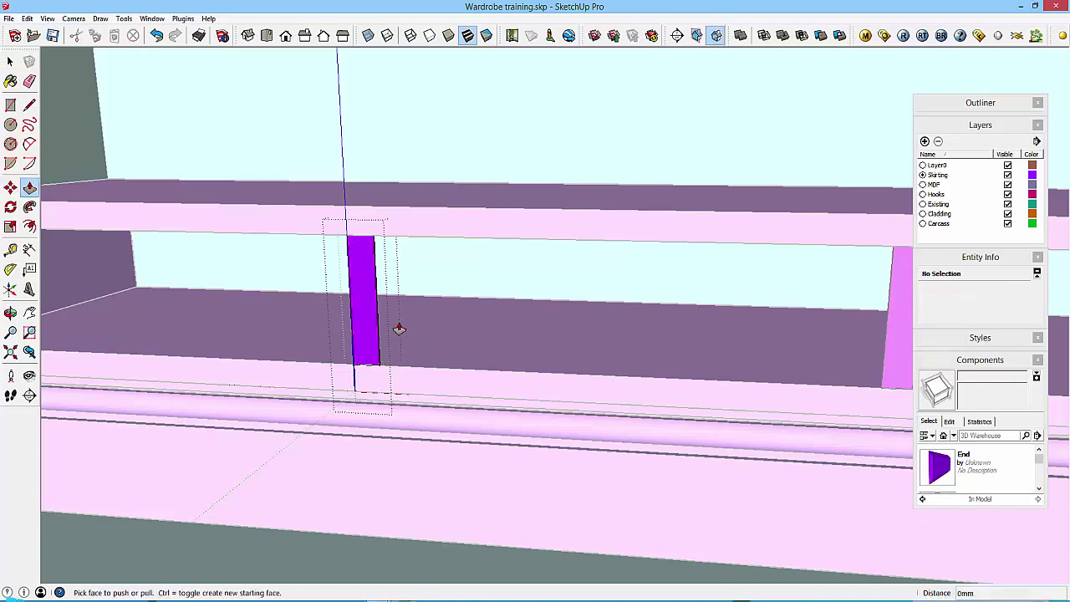
pyautogui.moveTo(399, 327); pyautogui.dragTo(332, 330, button='middle')
pyautogui.click(332, 330)
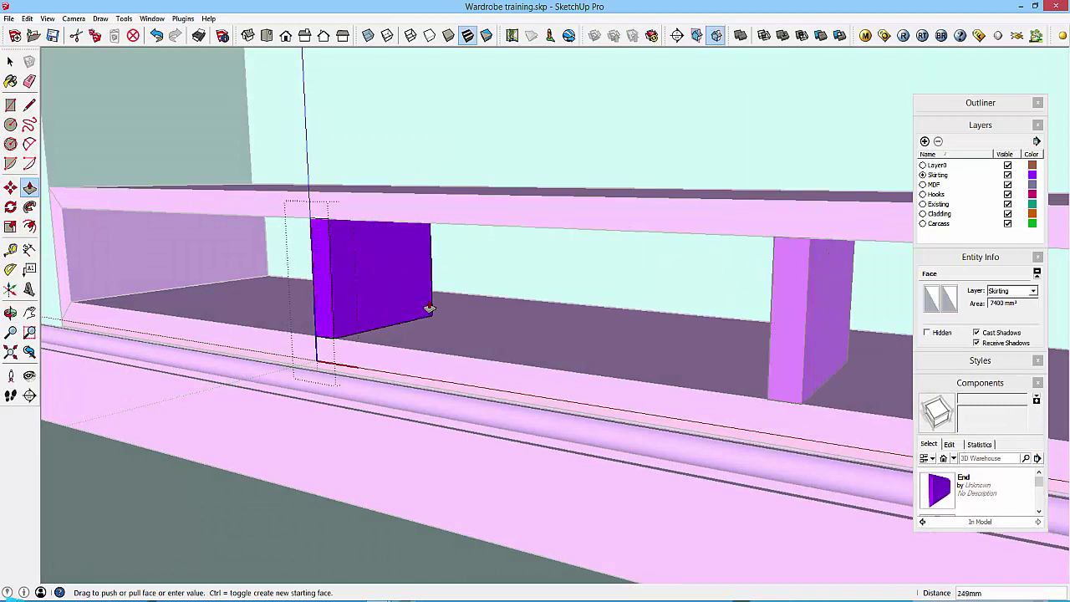
pyautogui.click(536, 305)
pyautogui.press('space')
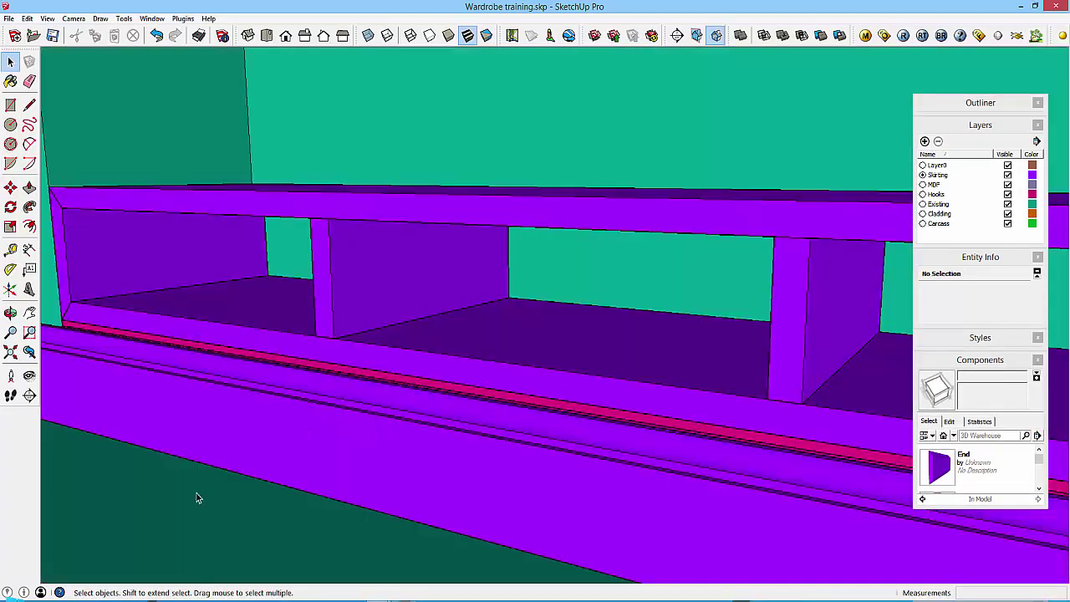
# Select the Lower infill unit, show its Entity Info, then collapse the details.
pyautogui.moveTo(195, 497); pyautogui.dragTo(275, 447, button='middle')
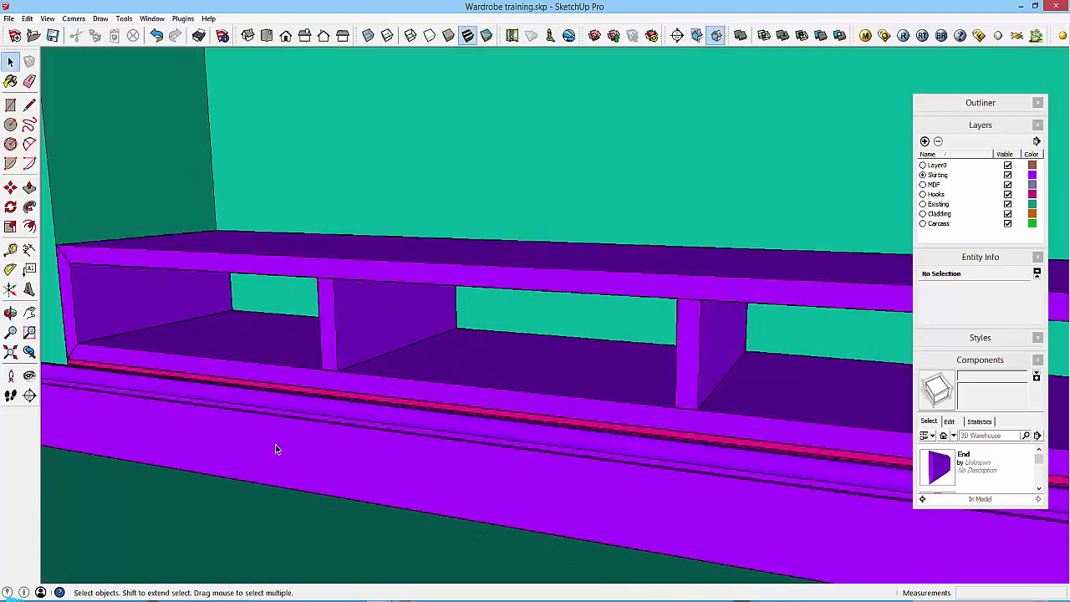
pyautogui.scroll(3, 275, 444)
pyautogui.scroll(-1, 303, 418)
pyautogui.click(321, 374)
pyautogui.scroll(-3, 324, 375)
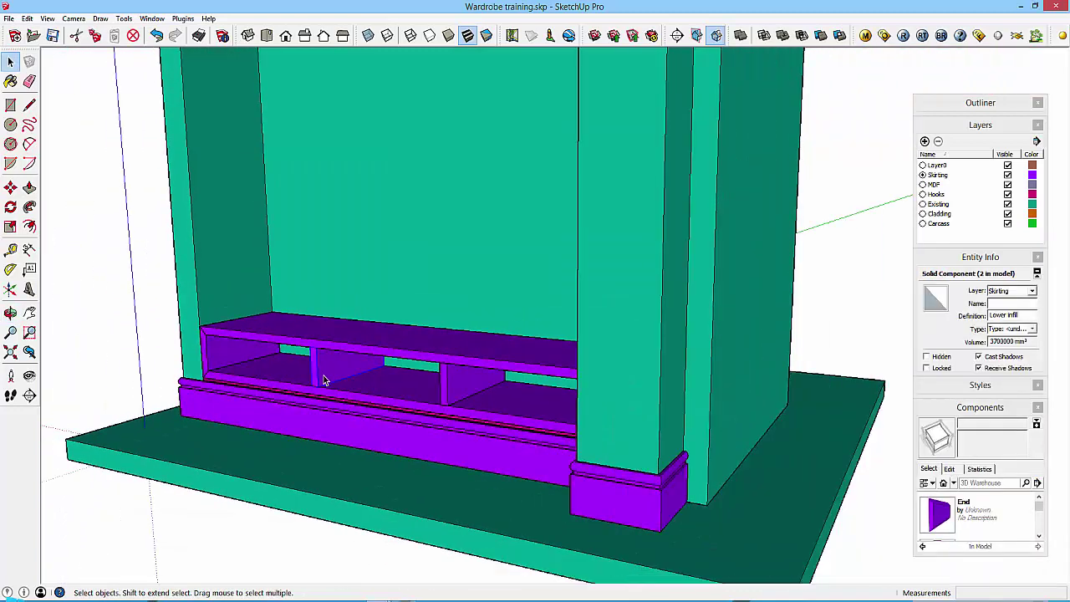
pyautogui.scroll(2, 343, 373)
pyautogui.rightClick(347, 366)
pyautogui.click(383, 91)
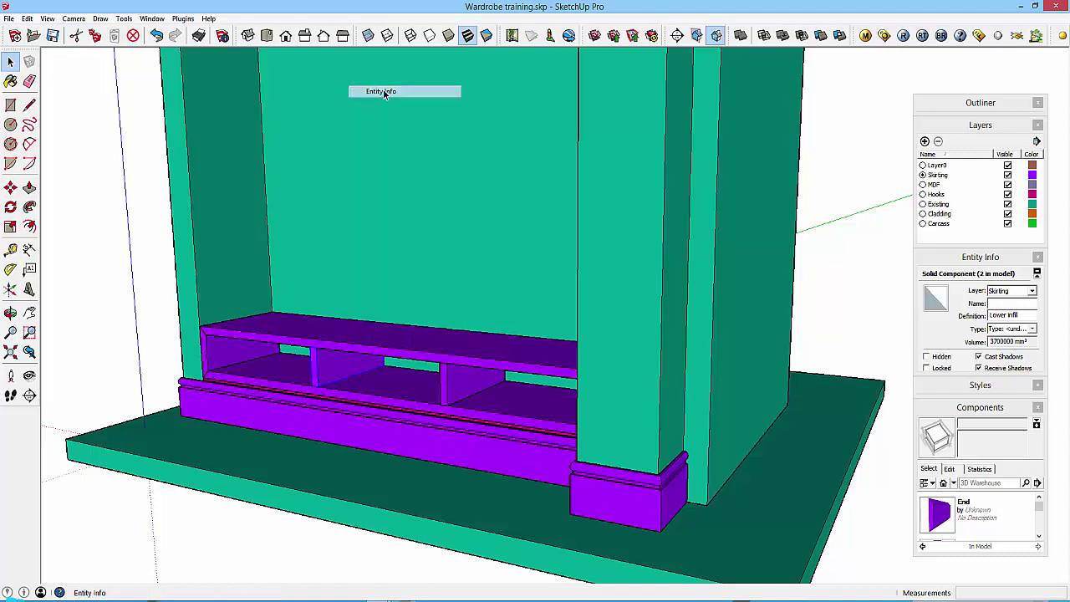
pyautogui.click(959, 258)
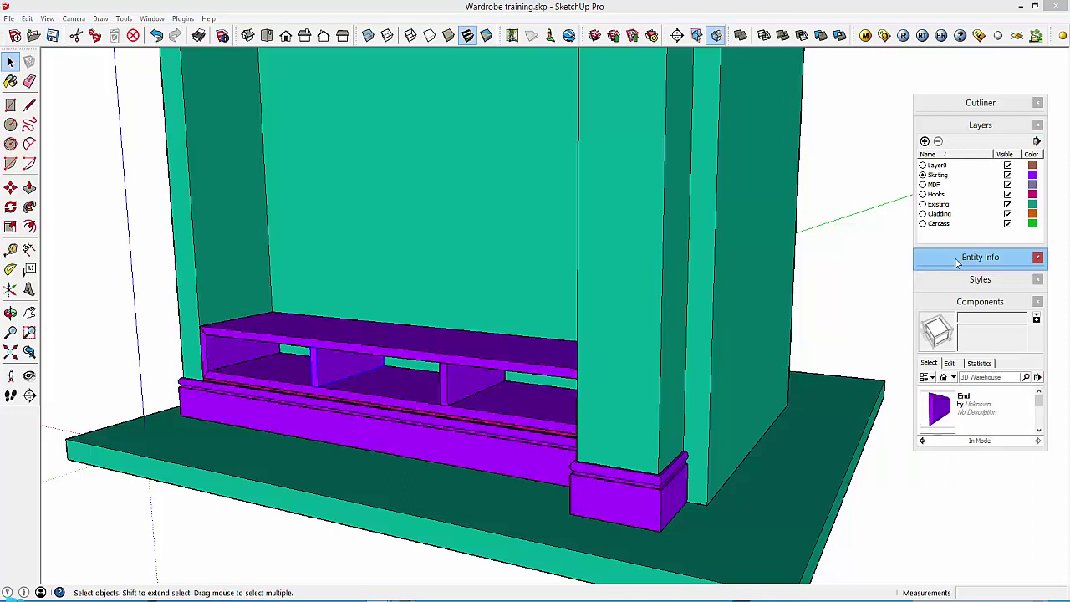
# Orbit to a low, close view of the base box and select its parts.
pyautogui.click(805, 292)
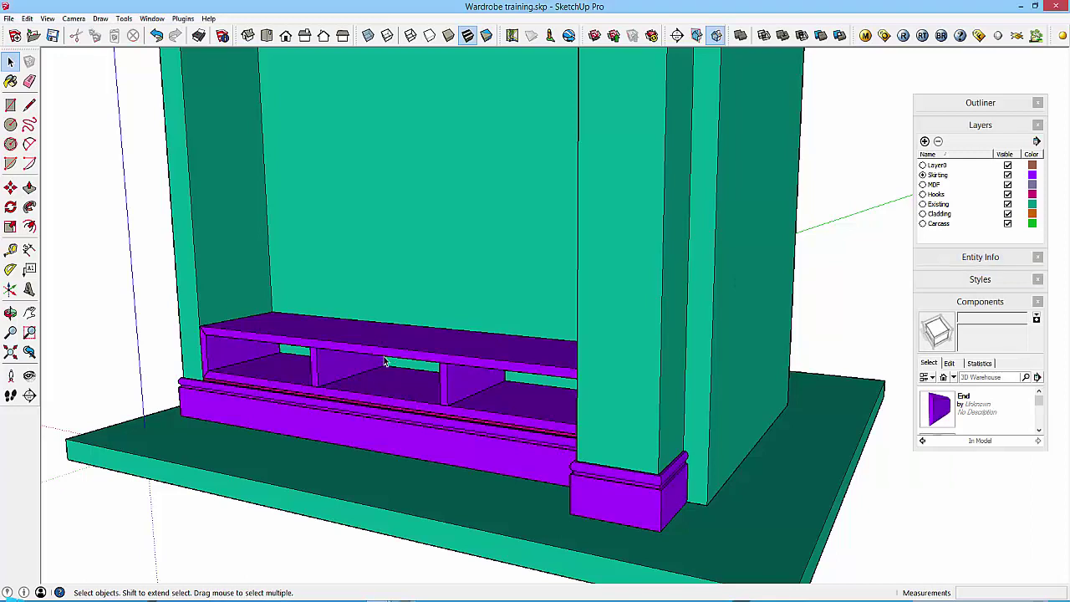
pyautogui.scroll(-2, 383, 375)
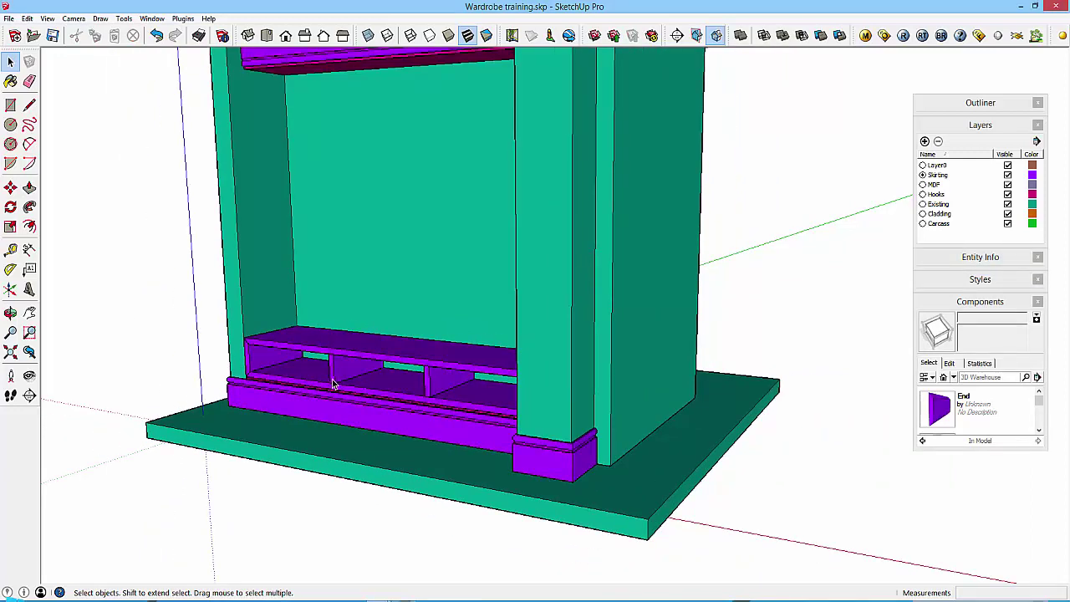
pyautogui.moveTo(330, 379); pyautogui.dragTo(657, 363, button='middle')
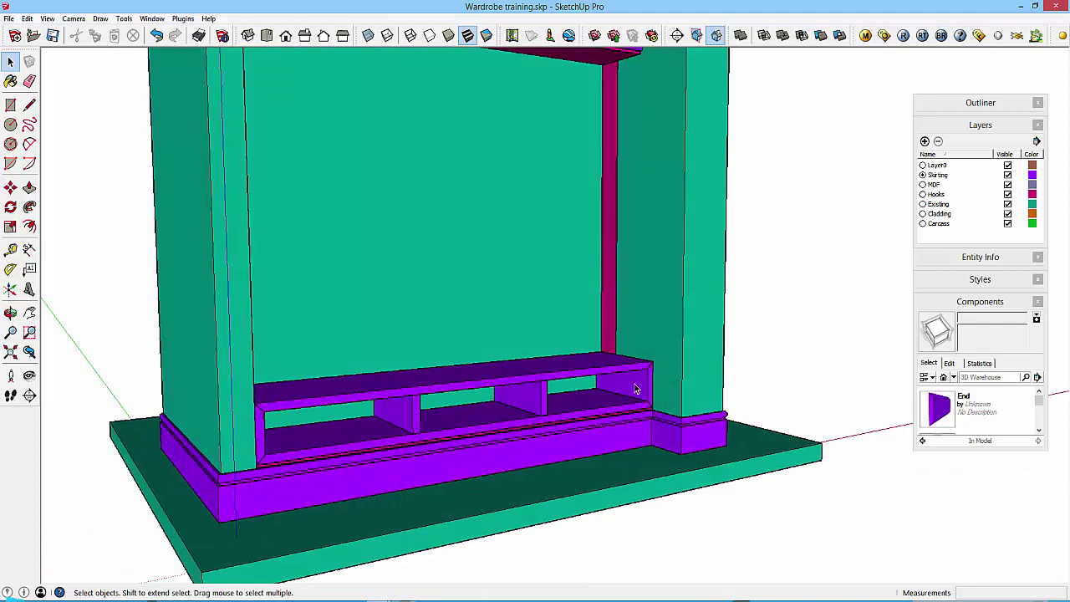
pyautogui.moveTo(634, 384); pyautogui.dragTo(627, 412, button='middle')
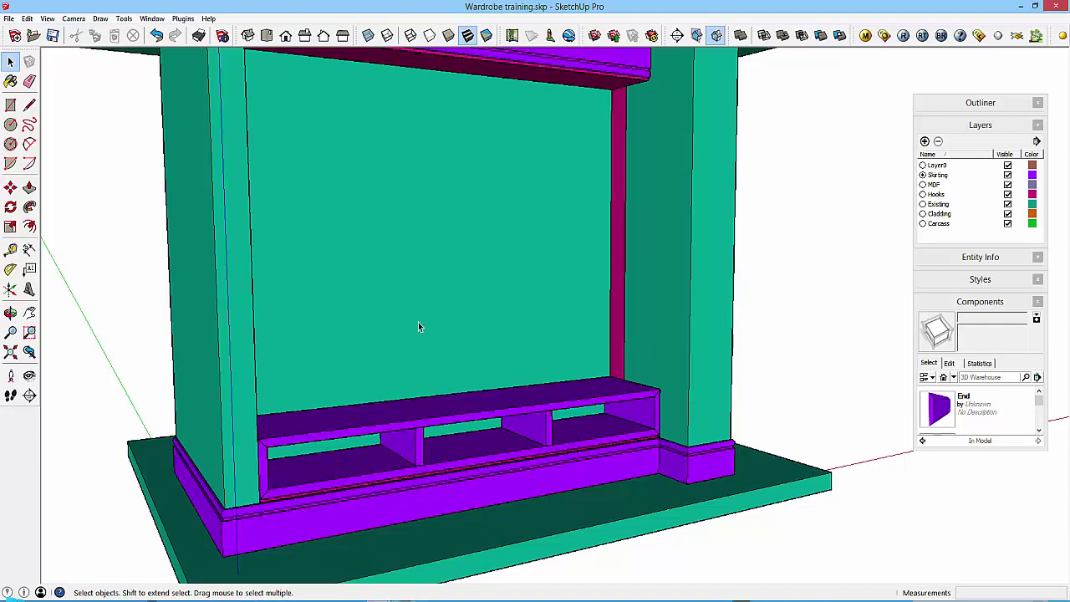
pyautogui.click(436, 418)
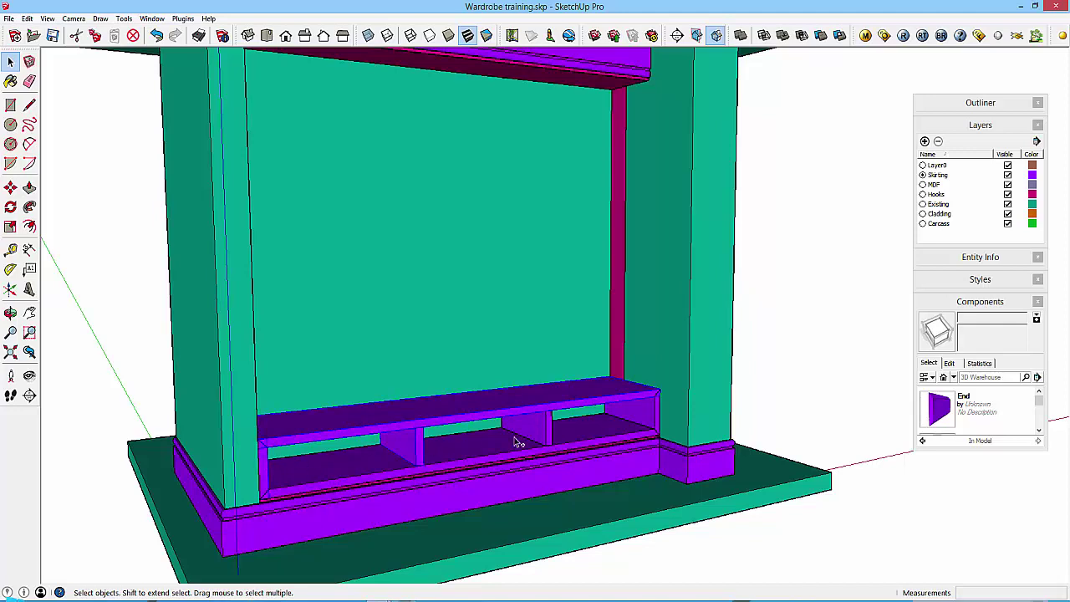
# Put the six selected base components on the MDF layer.
pyautogui.click(980, 260)
pyautogui.click(1033, 292)
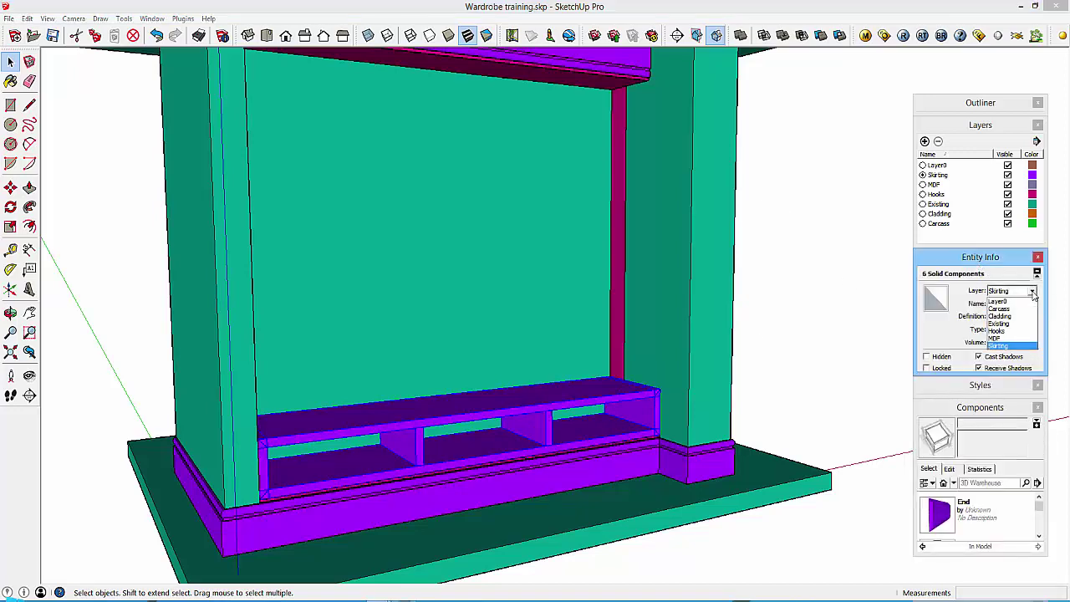
pyautogui.click(997, 339)
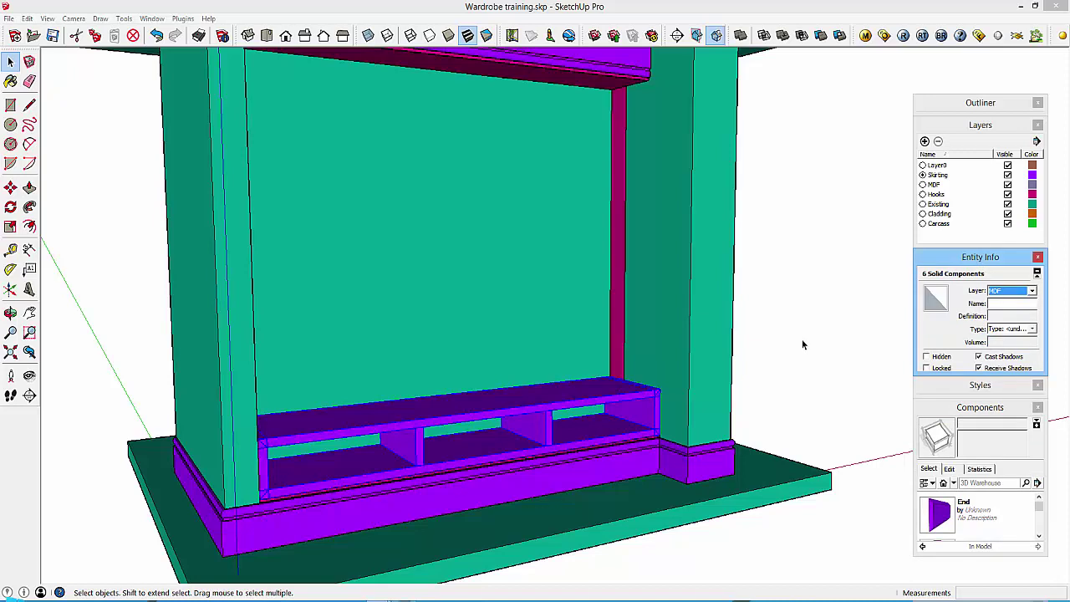
# Move the top shelf component's geometry onto the MDF layer.
pyautogui.click(542, 410)
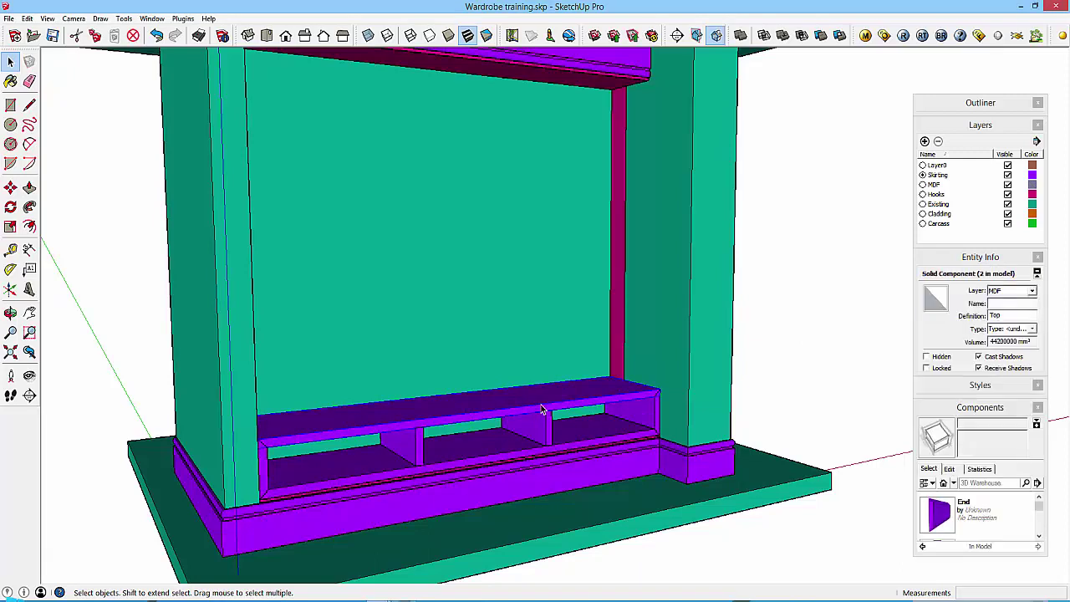
pyautogui.doubleClick(534, 405)
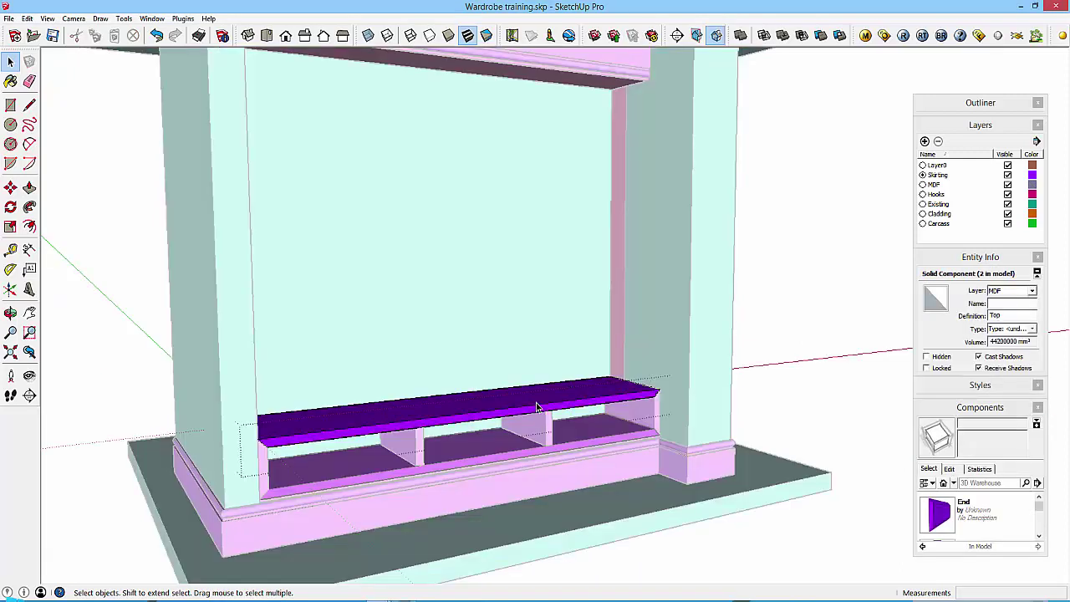
pyautogui.tripleClick(531, 399)
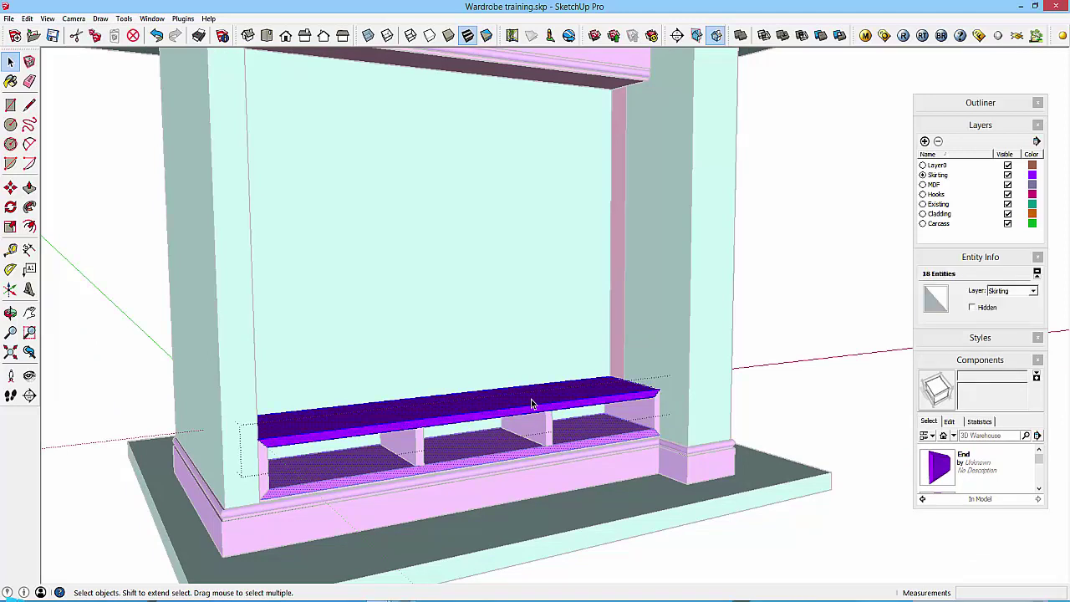
pyautogui.rightClick(531, 399)
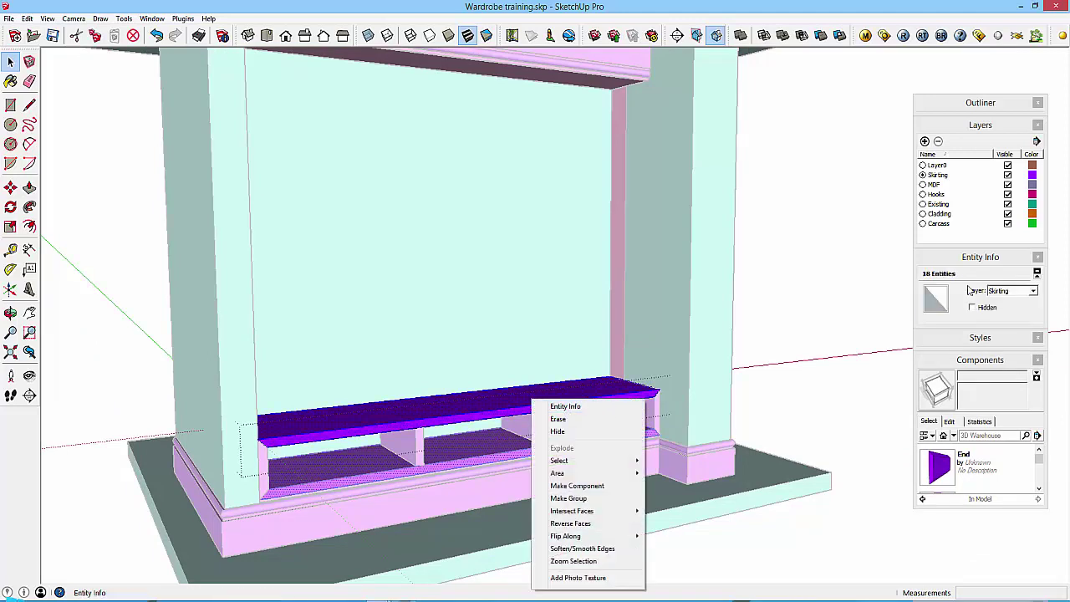
pyautogui.click(1028, 296)
pyautogui.click(1032, 291)
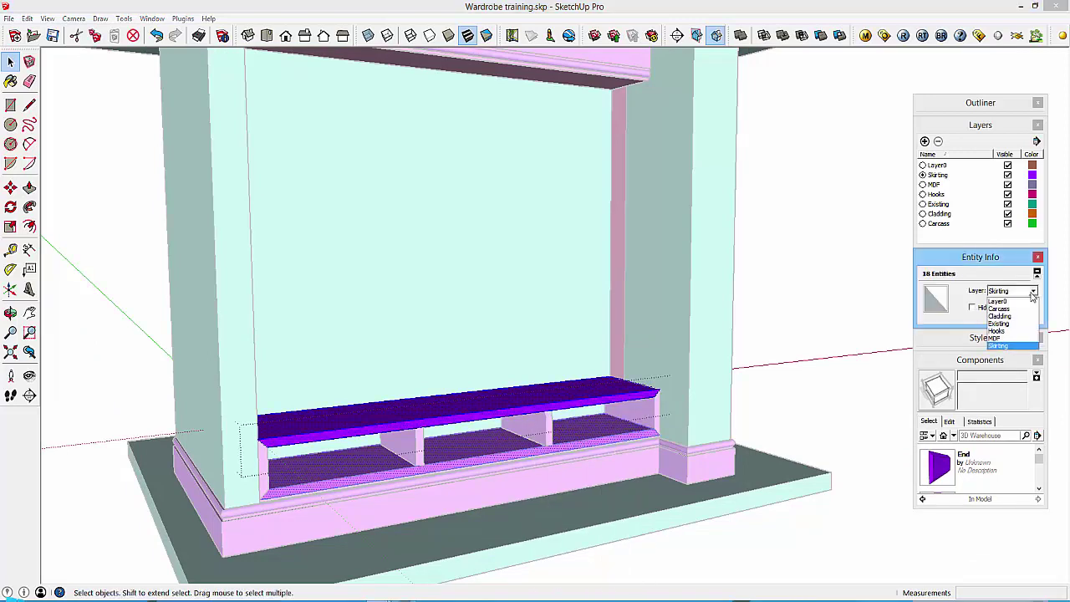
pyautogui.click(996, 338)
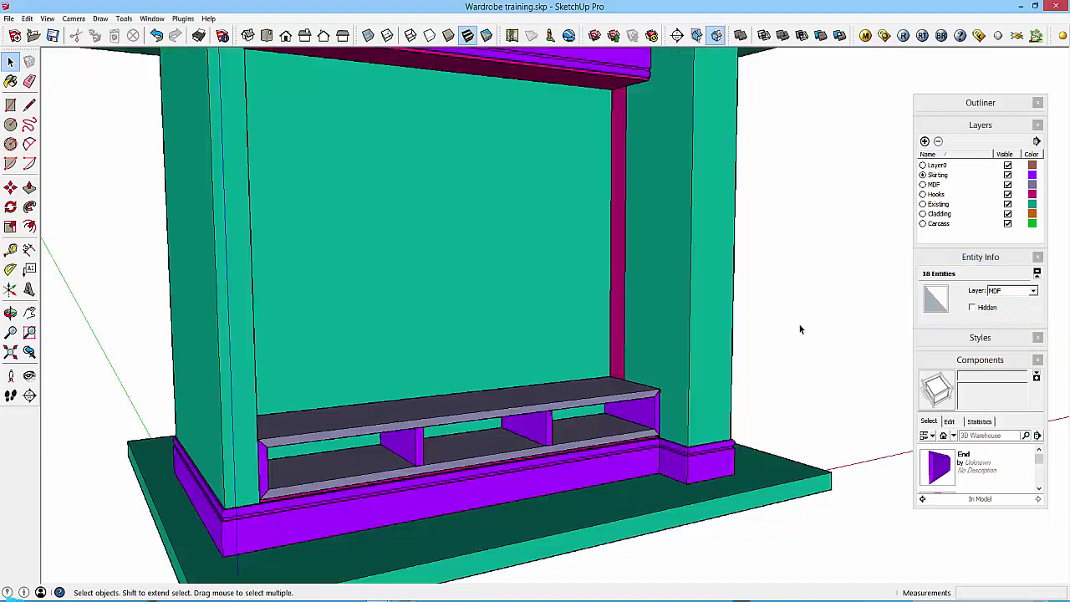
pyautogui.click(799, 325)
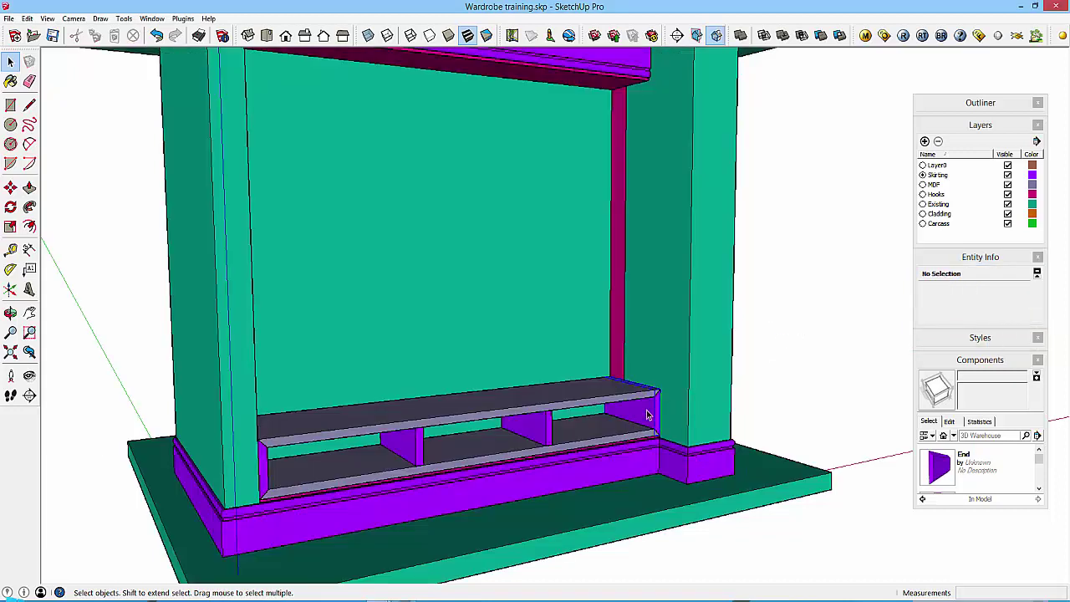
# Move the right end panel's geometry onto the MDF layer.
pyautogui.doubleClick(649, 415)
pyautogui.tripleClick(648, 415)
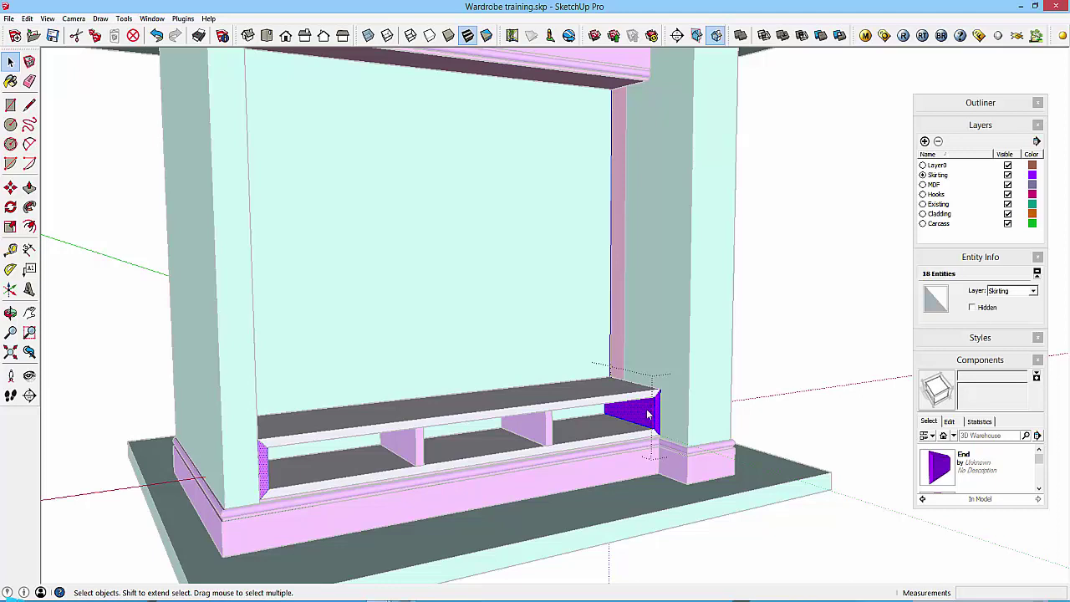
pyautogui.rightClick(648, 414)
pyautogui.click(1033, 291)
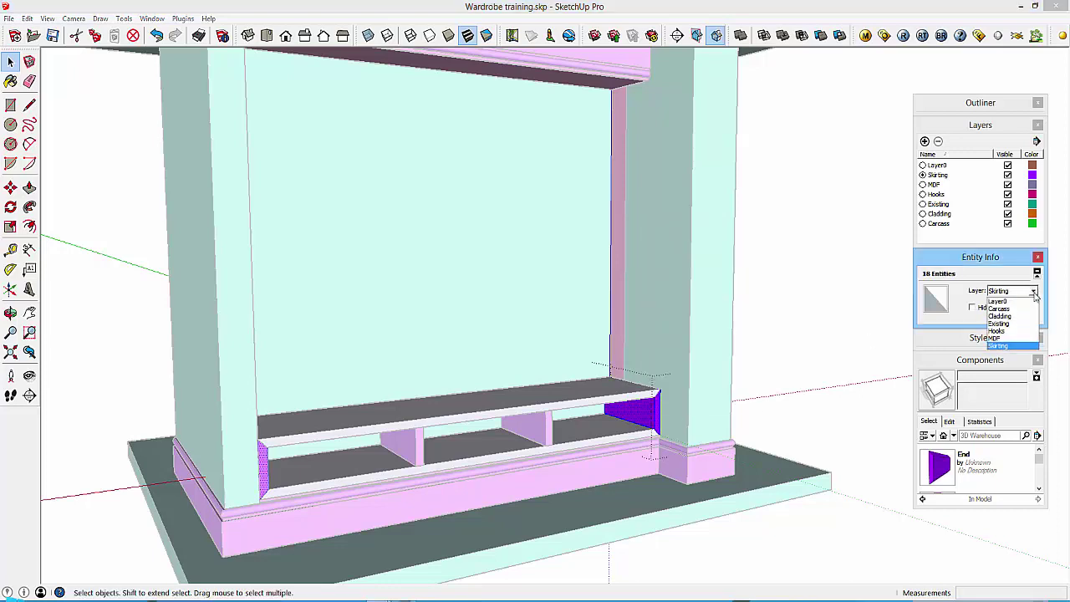
pyautogui.click(1004, 339)
pyautogui.click(723, 389)
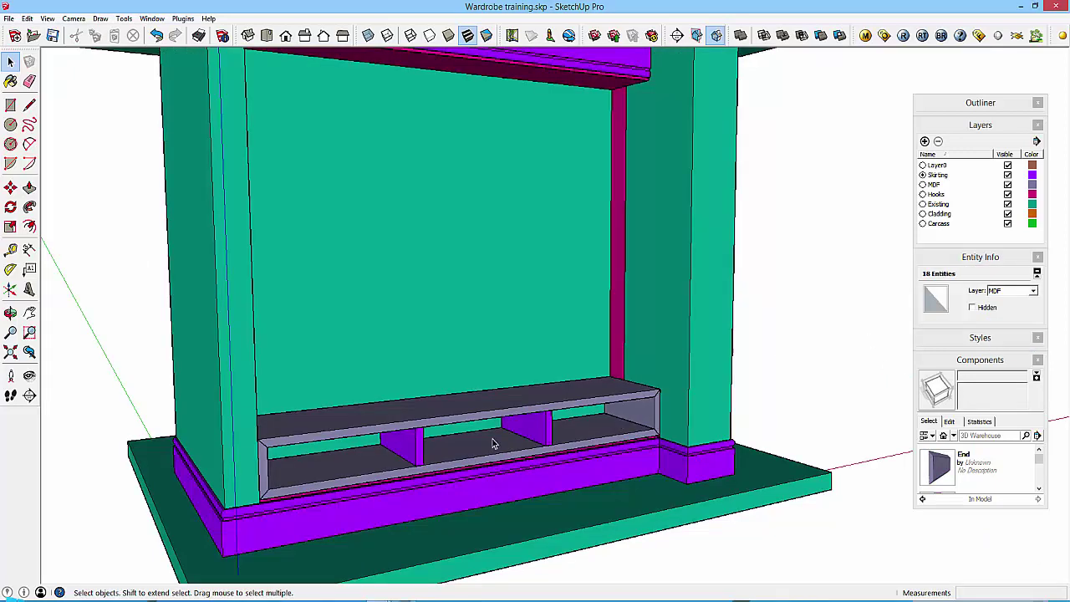
# Move the left divider's geometry onto the MDF layer.
pyautogui.doubleClick(418, 452)
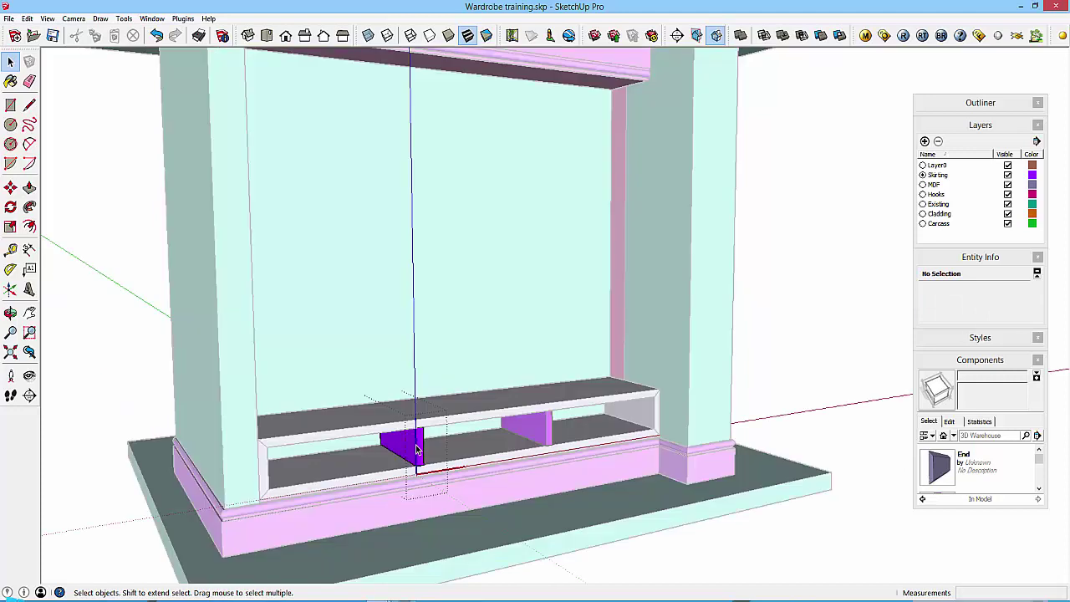
pyautogui.tripleClick(418, 452)
pyautogui.click(1033, 291)
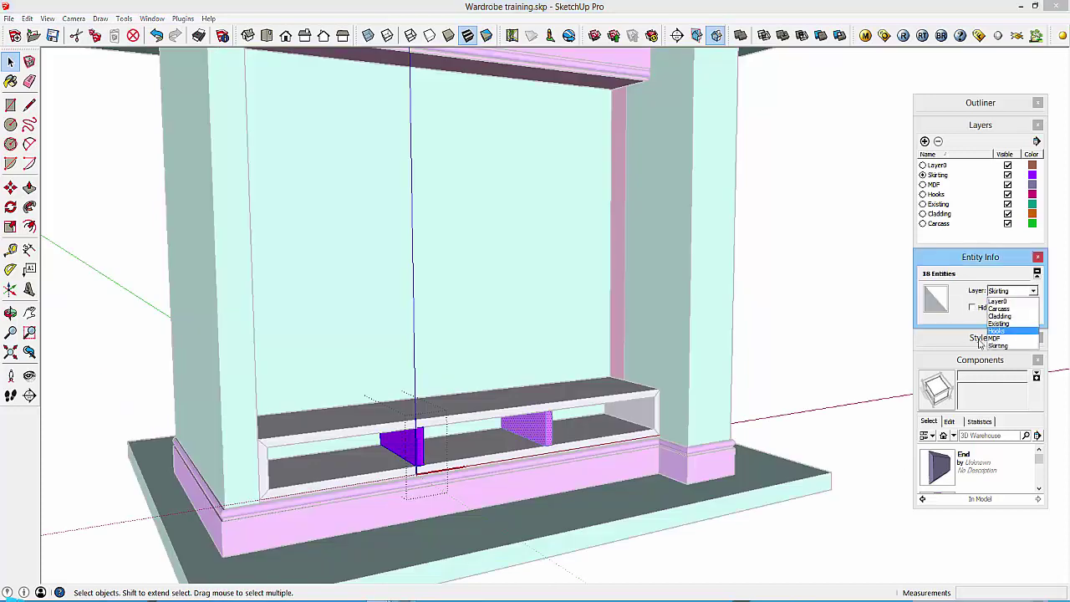
pyautogui.click(1004, 317)
pyautogui.click(849, 334)
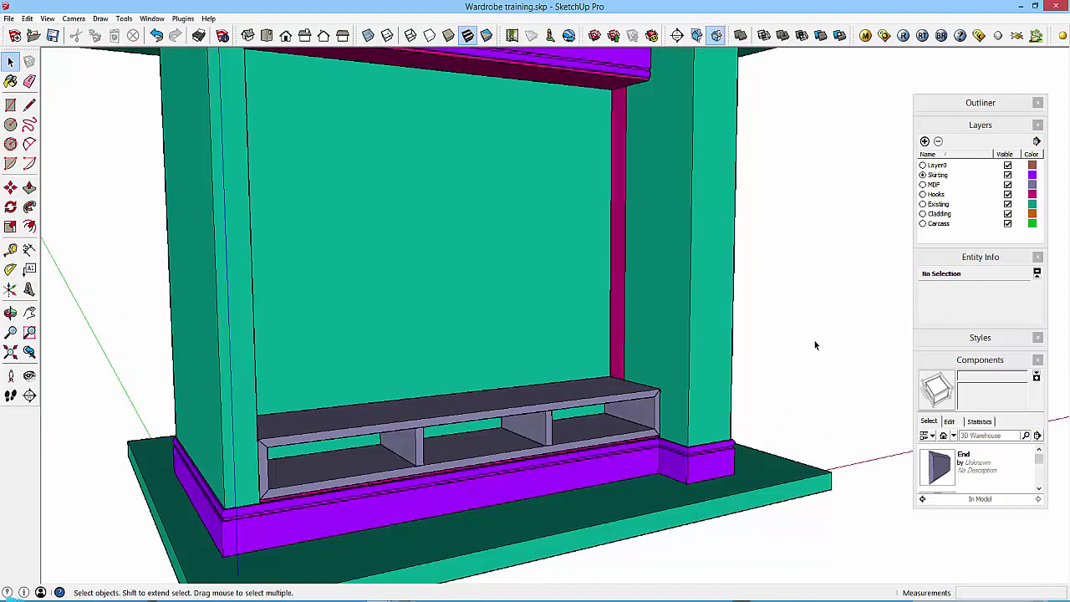
# Make MDF the current layer.
pyautogui.press('o')
pyautogui.moveTo(695, 407); pyautogui.dragTo(361, 388)
pyautogui.press('space')
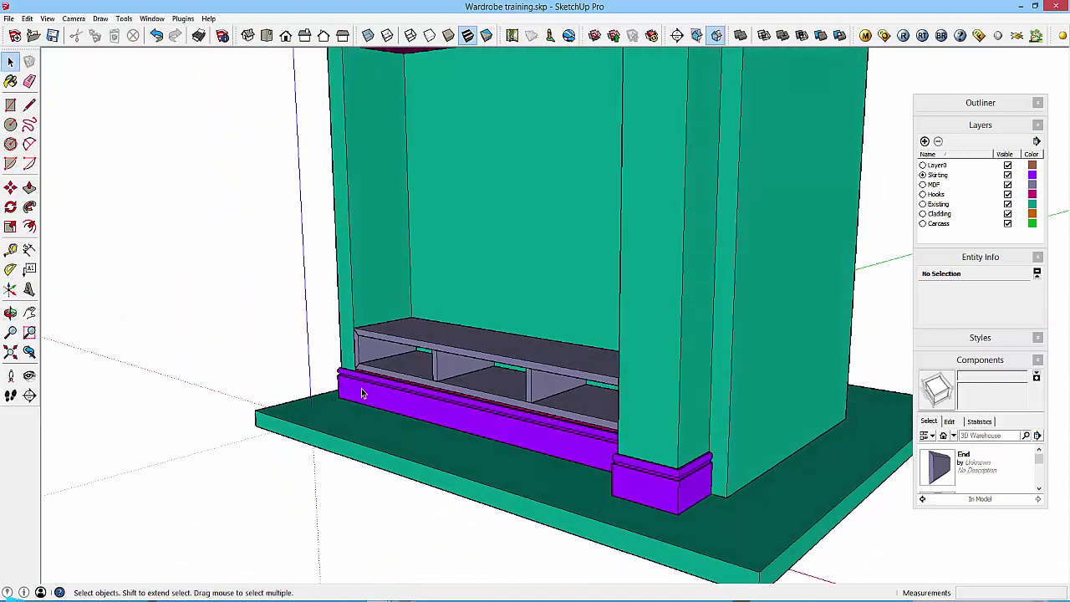
pyautogui.click(923, 185)
pyautogui.scroll(-3, 594, 384)
pyautogui.scroll(3, 549, 326)
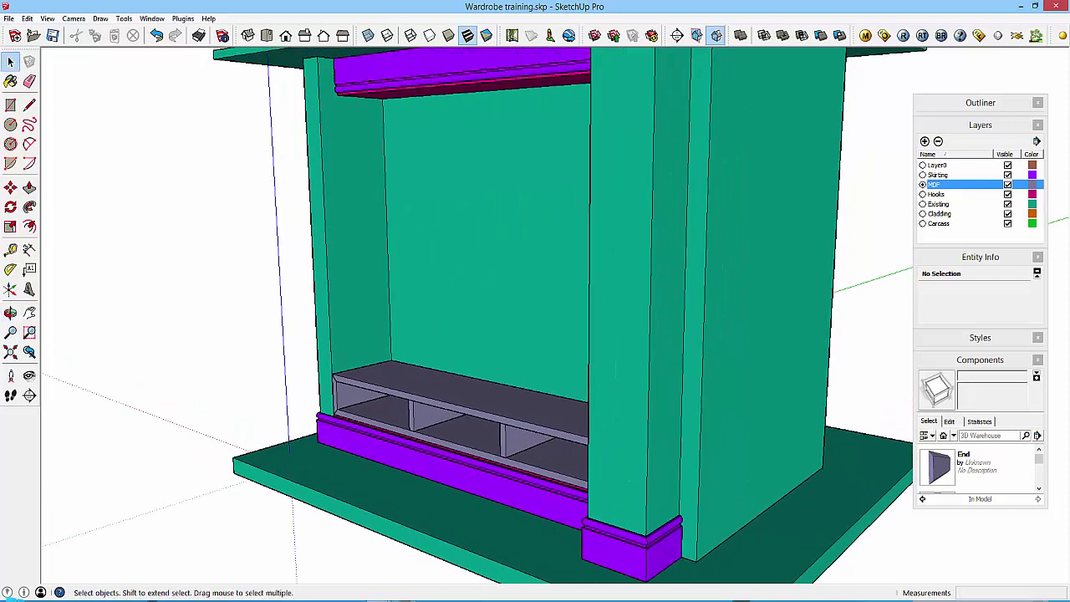
# Switch to Wardrobe.skp and try the Tape Measure on the bench's front edge, then cancel.
pyautogui.click(320, 544)
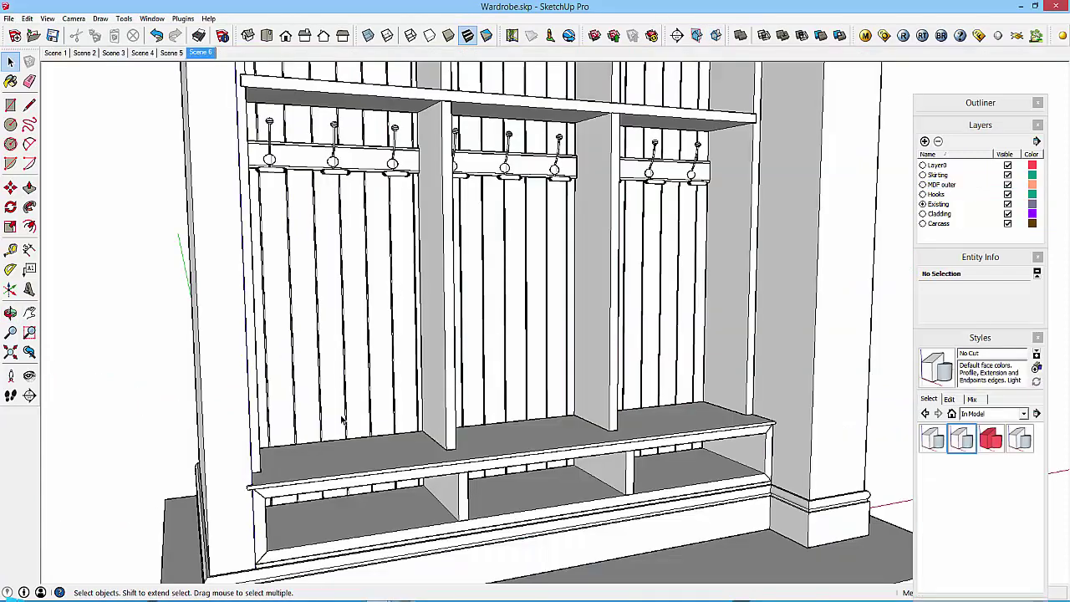
pyautogui.moveTo(342, 465); pyautogui.dragTo(163, 505, button='middle')
pyautogui.scroll(6, 234, 460)
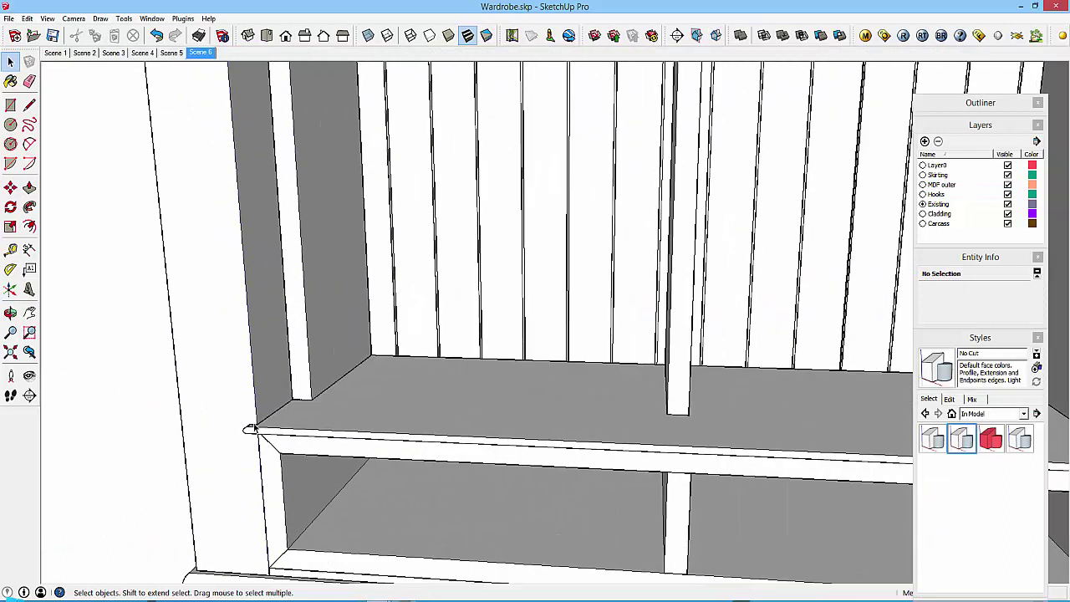
pyautogui.moveTo(253, 424); pyautogui.dragTo(454, 425, button='middle')
pyautogui.press('t')
pyautogui.click(448, 431)
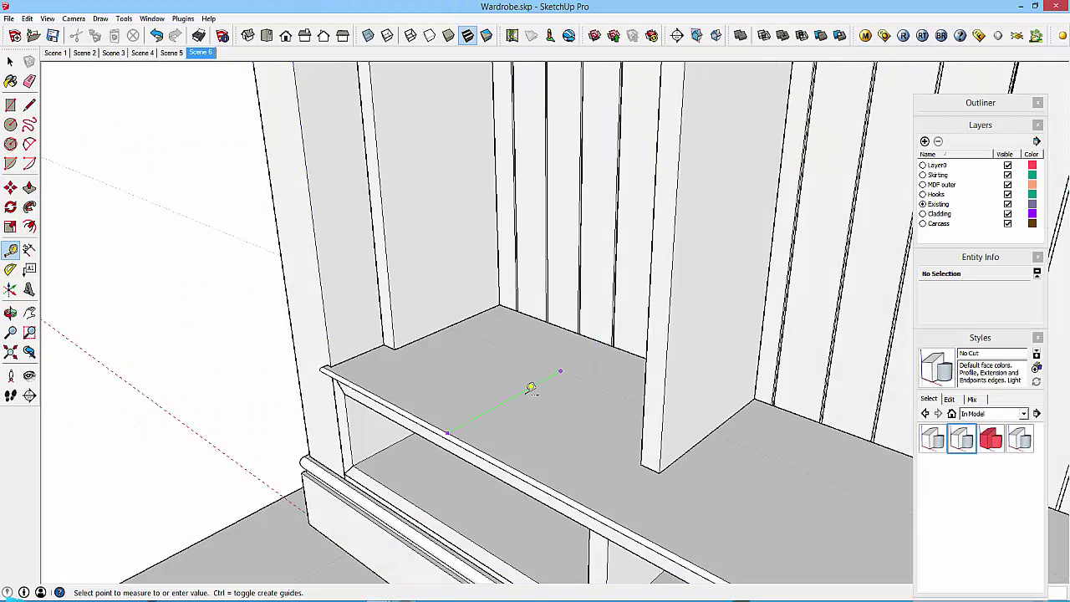
pyautogui.press('Escape')
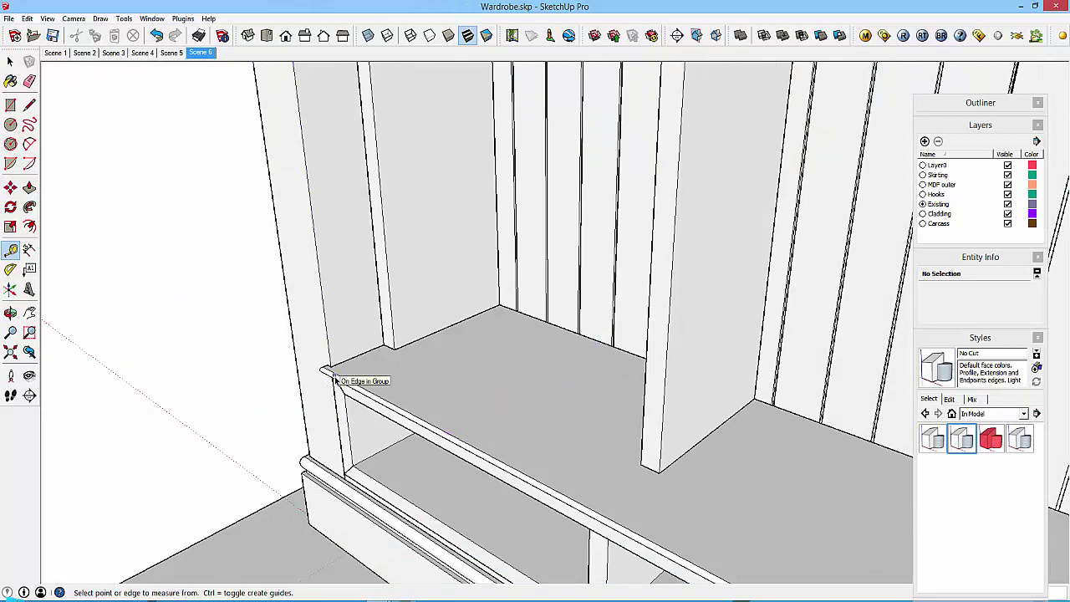
pyautogui.press('space')
# Orbit around the bench to inspect its front, left side and three-quarter view.
pyautogui.scroll(-3, 222, 355)
pyautogui.moveTo(222, 358); pyautogui.dragTo(485, 358, button='middle')
pyautogui.moveTo(377, 411); pyautogui.dragTo(418, 382, button='middle')
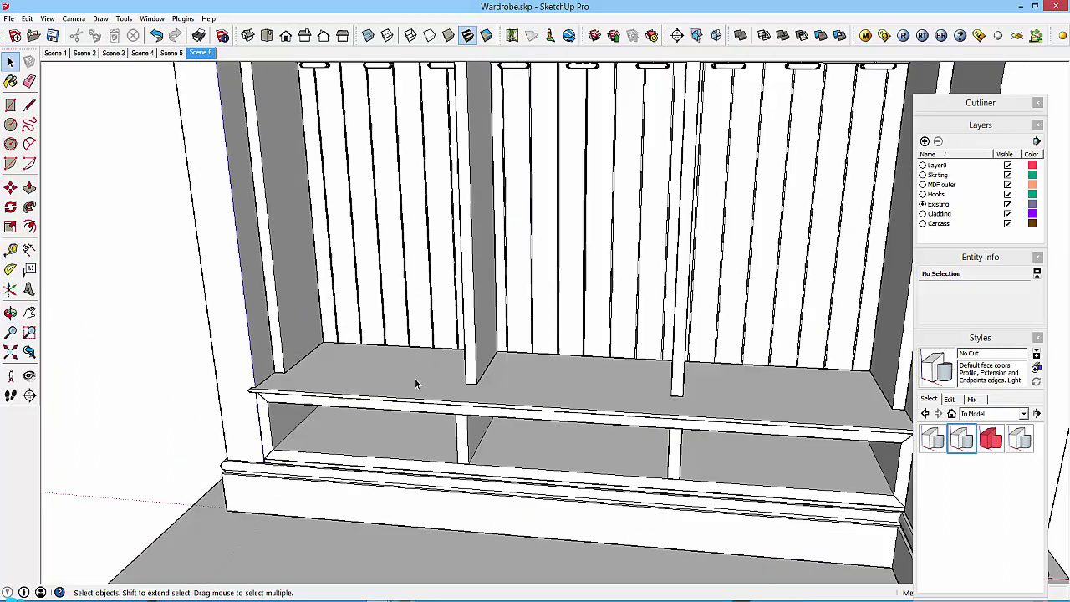
pyautogui.moveTo(740, 411); pyautogui.dragTo(843, 402, button='middle')
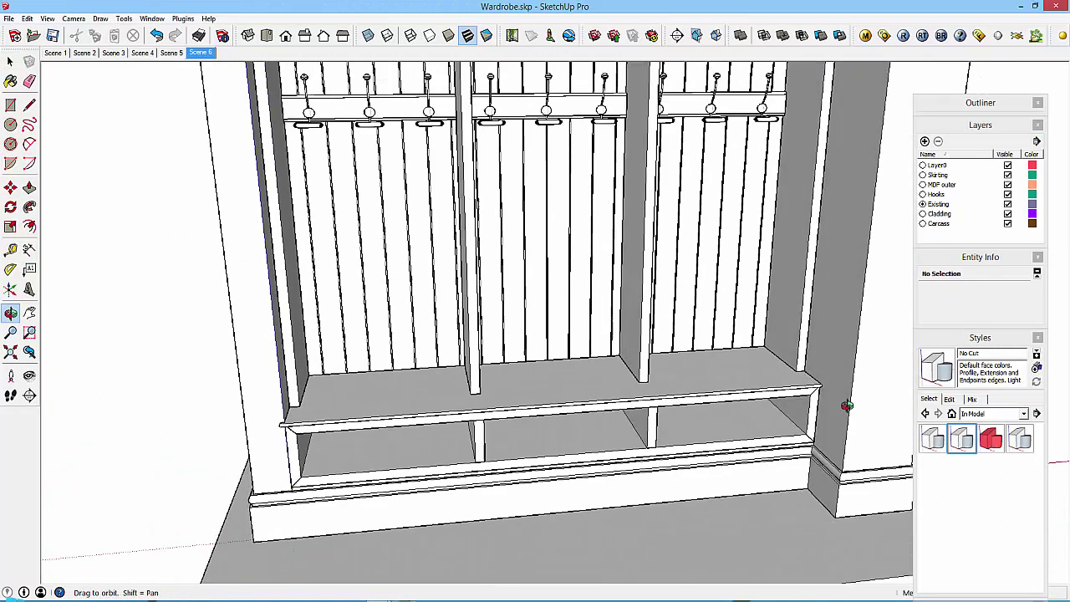
pyautogui.moveTo(263, 452); pyautogui.dragTo(278, 389, button='middle')
pyautogui.scroll(3, 363, 502)
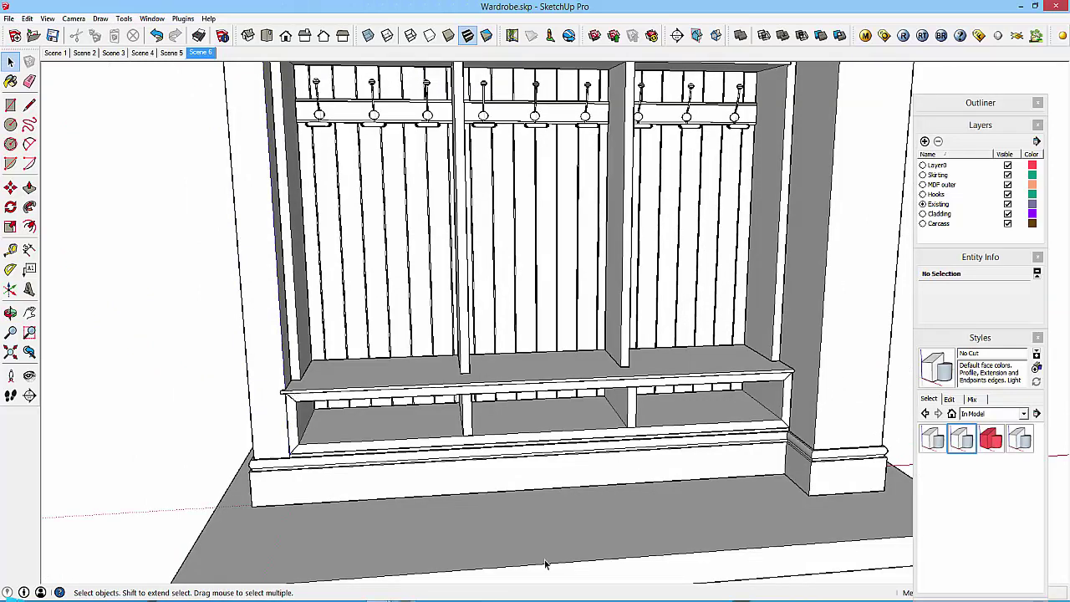
pyautogui.moveTo(545, 565); pyautogui.dragTo(448, 361, button='middle')
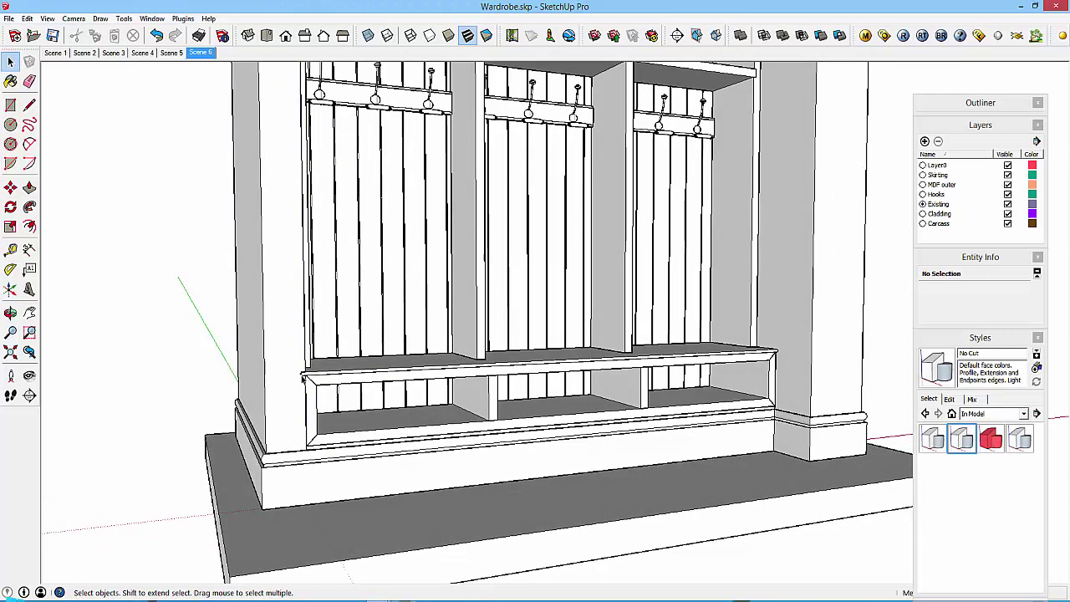
# Back in Wardrobe training.skp, draw a rectangle covering the shelf unit's top.
pyautogui.moveTo(381, 596)
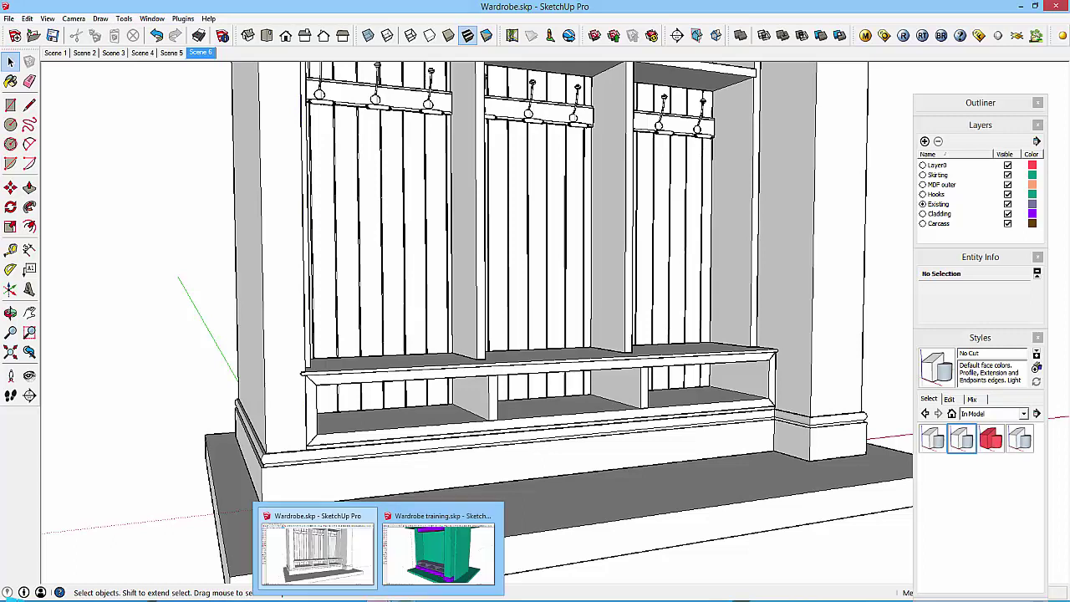
pyautogui.click(438, 552)
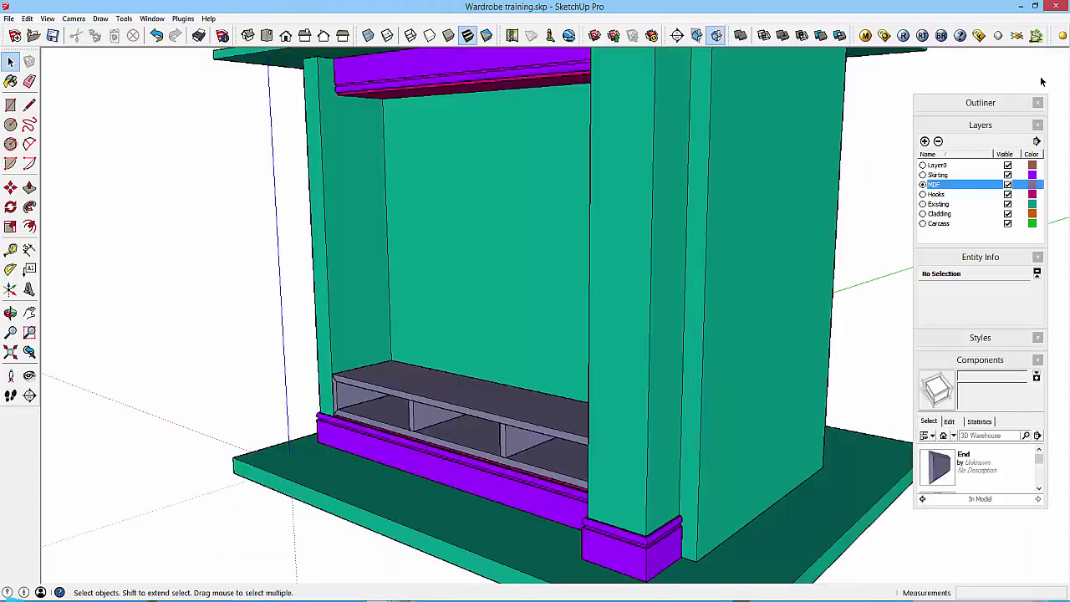
pyautogui.scroll(1, 352, 507)
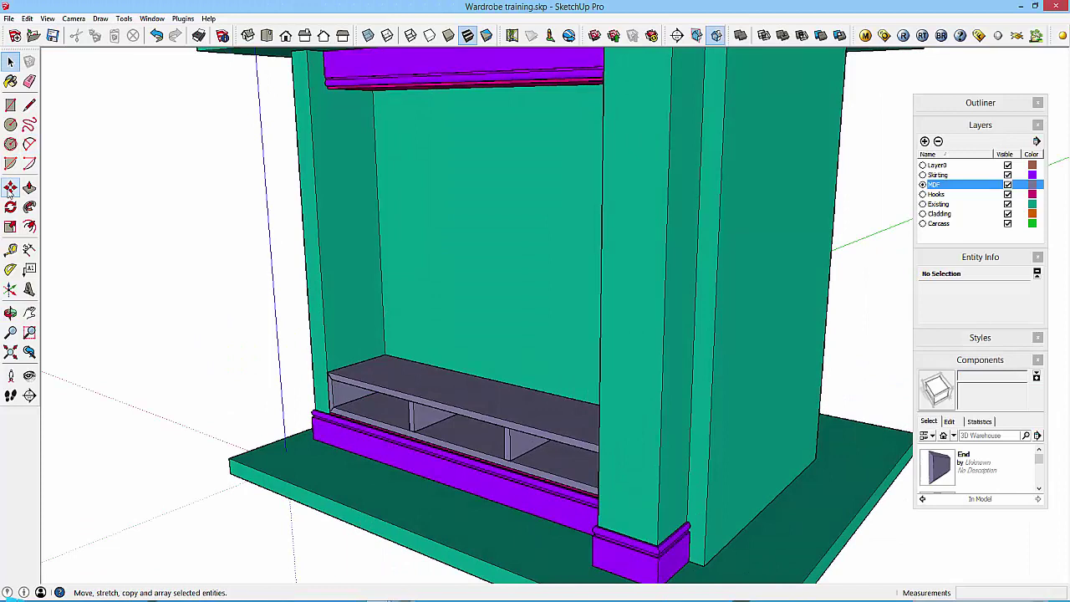
pyautogui.click(10, 105)
pyautogui.moveTo(352, 335); pyautogui.dragTo(661, 429, button='middle')
pyautogui.click(368, 321)
pyautogui.click(662, 429)
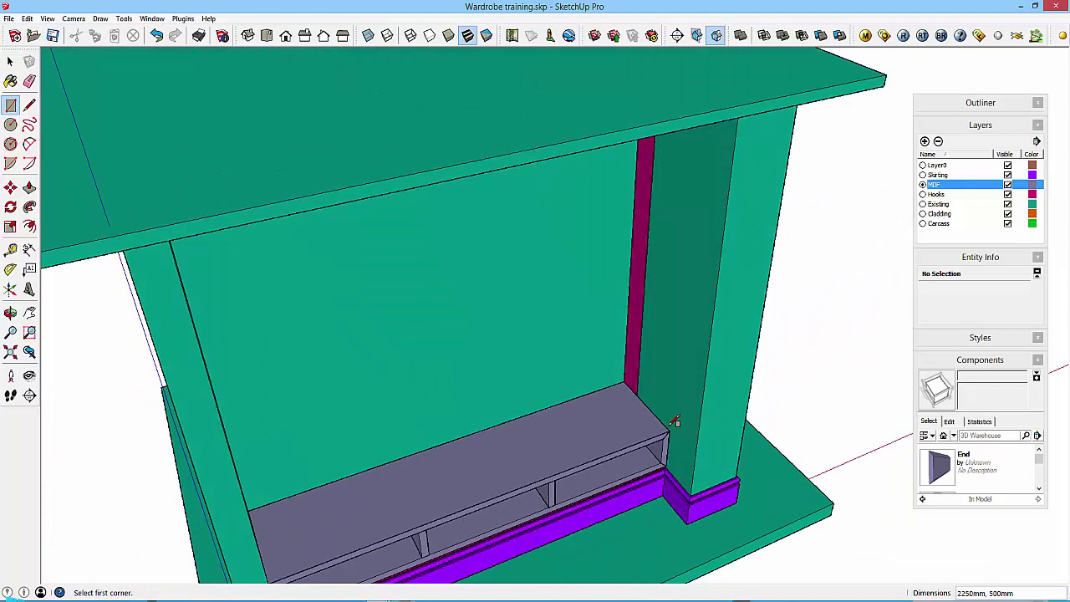
pyautogui.press('space')
# Pull the rectangle up 12mm into a top panel, then view its front-left corner.
pyautogui.press('p')
pyautogui.click(621, 437)
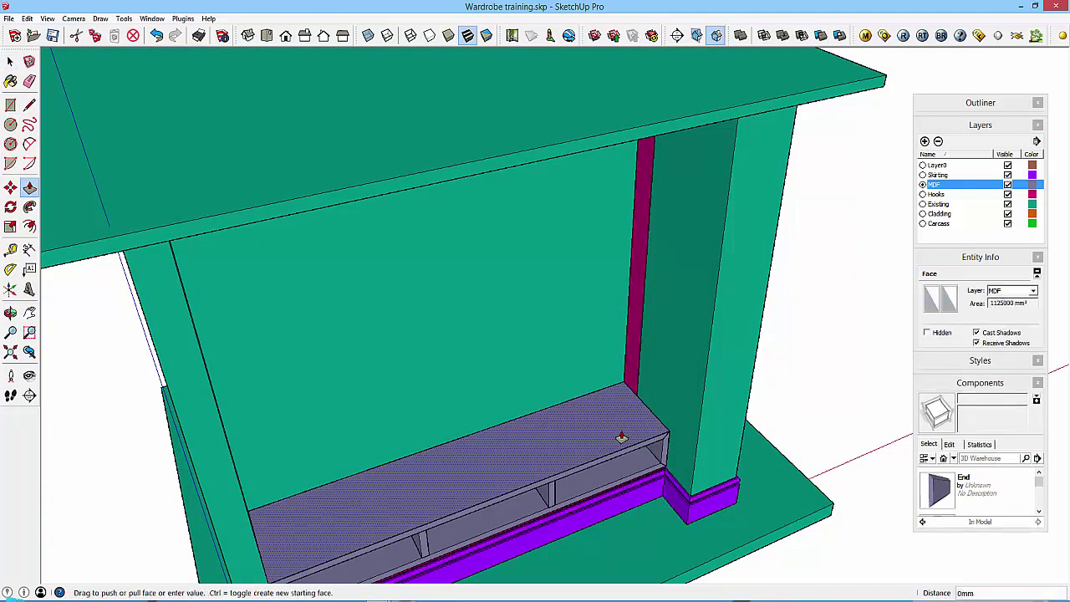
pyautogui.click(622, 433)
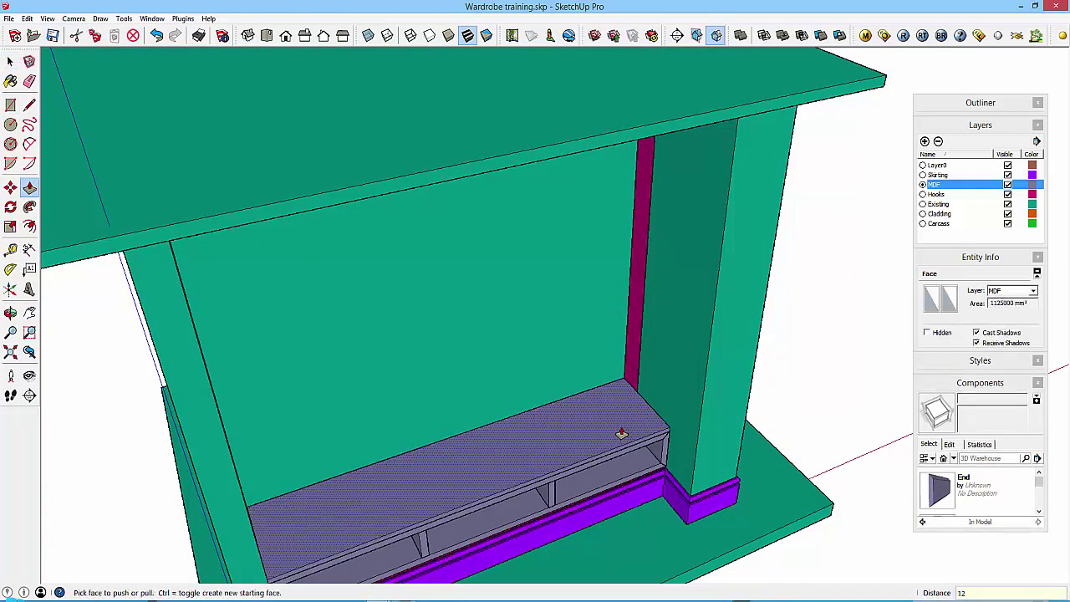
pyautogui.click(621, 433)
pyautogui.press('space')
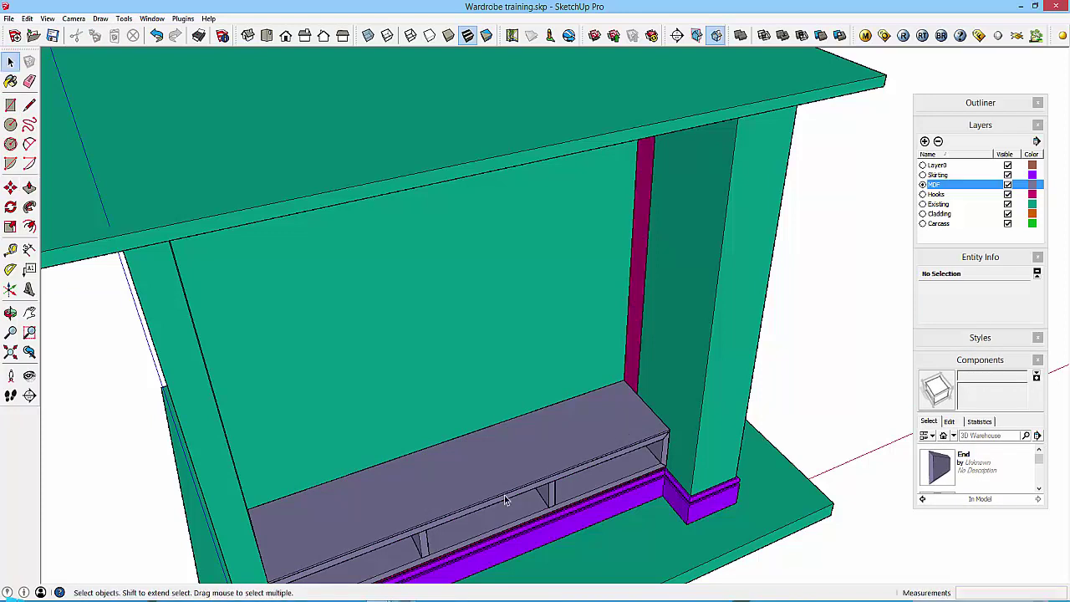
pyautogui.moveTo(346, 490); pyautogui.dragTo(133, 434, button='middle')
pyautogui.scroll(10, 276, 318)
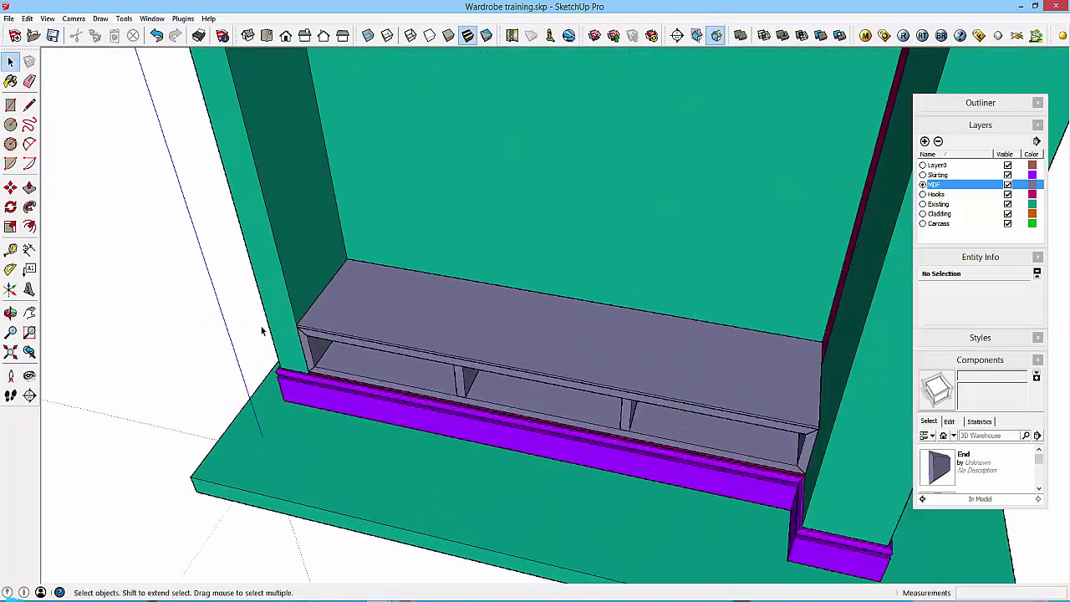
pyautogui.moveTo(288, 318); pyautogui.dragTo(223, 217, button='middle')
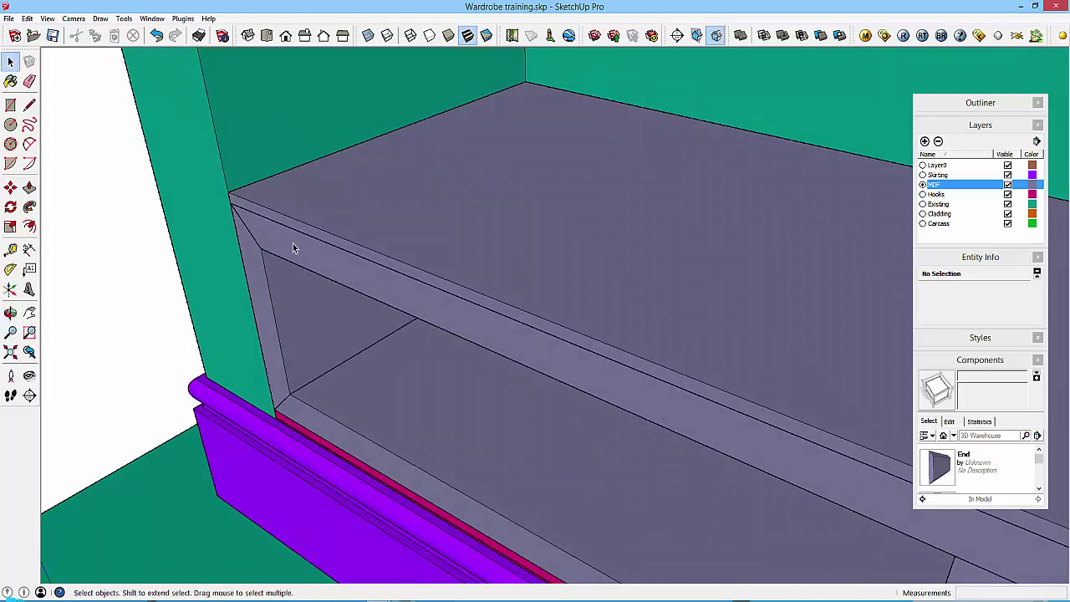
# Push the top panel's front edge face out 15mm to form the nosing.
pyautogui.press('p')
pyautogui.click(232, 208)
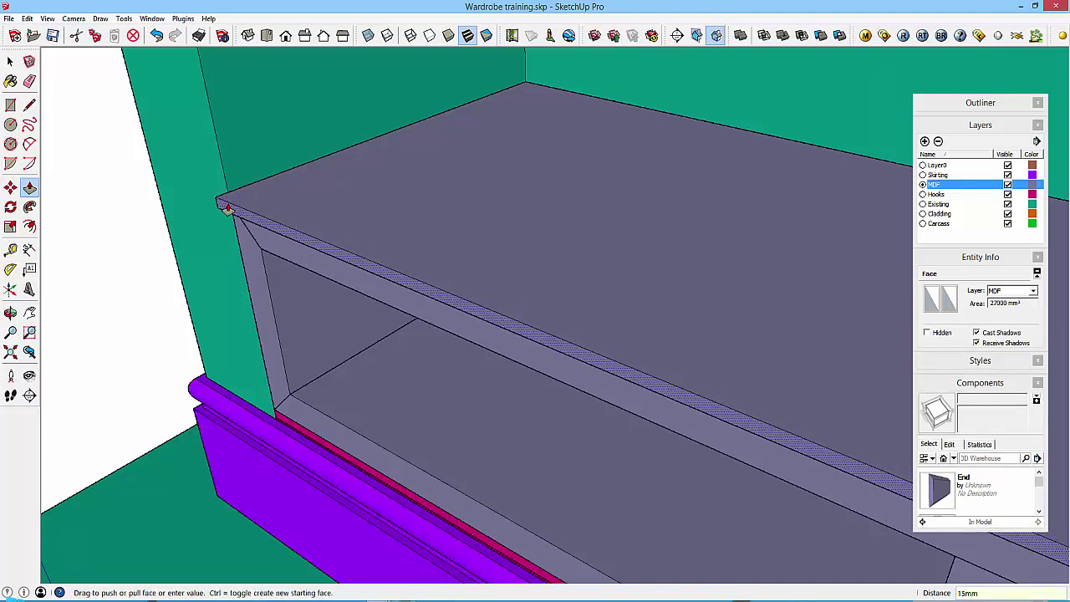
pyautogui.click(227, 211)
pyautogui.moveTo(228, 214); pyautogui.dragTo(644, 184, button='middle')
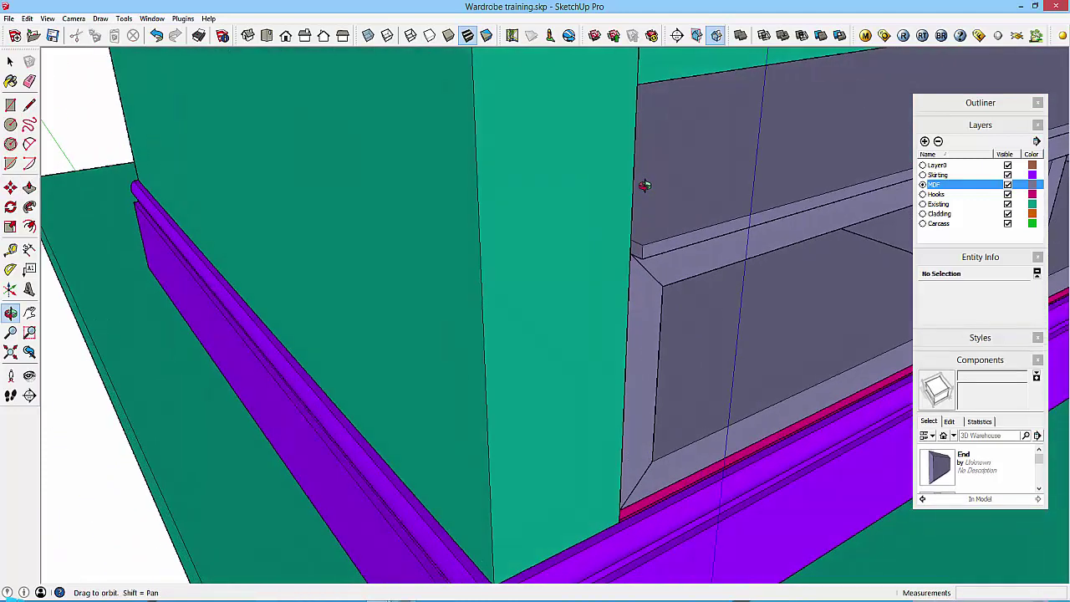
pyautogui.scroll(-3, 645, 218)
pyautogui.scroll(5, 645, 223)
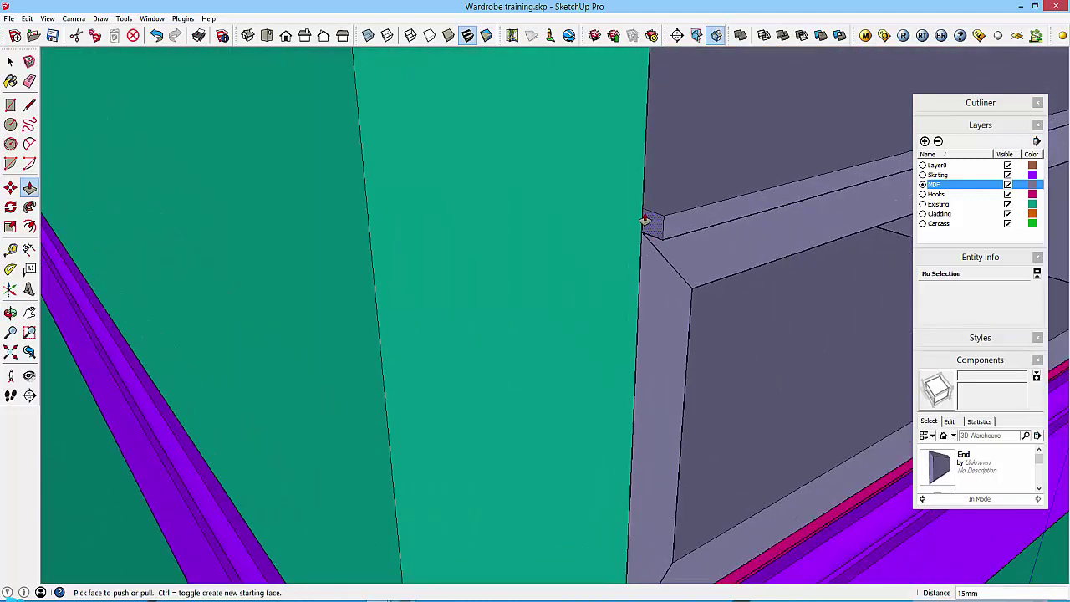
# Split off a small end face with a line and push it past the side panel.
pyautogui.click(29, 104)
pyautogui.click(643, 207)
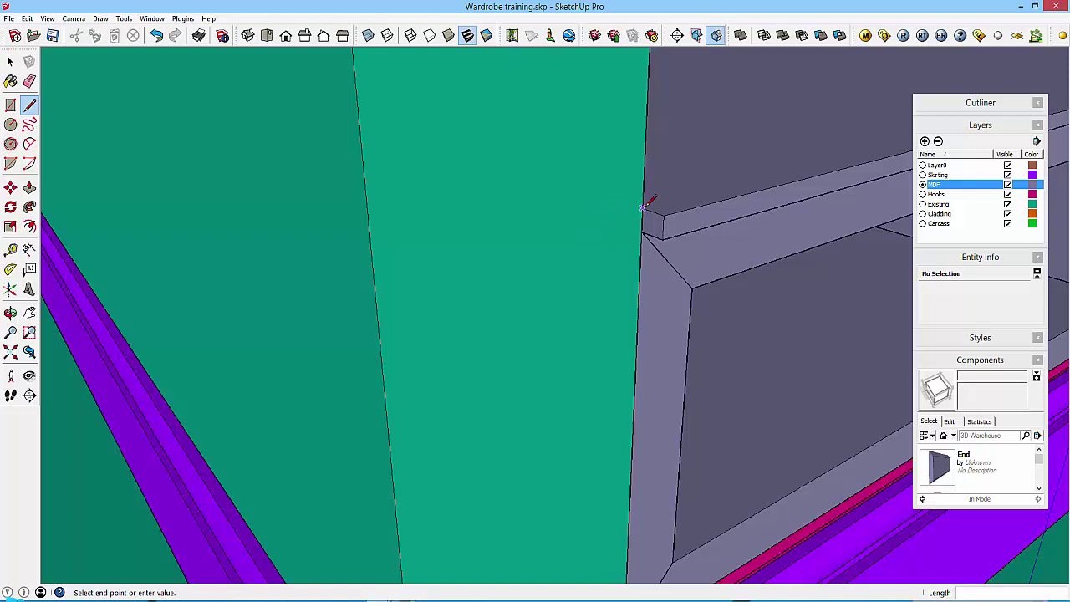
pyautogui.click(643, 224)
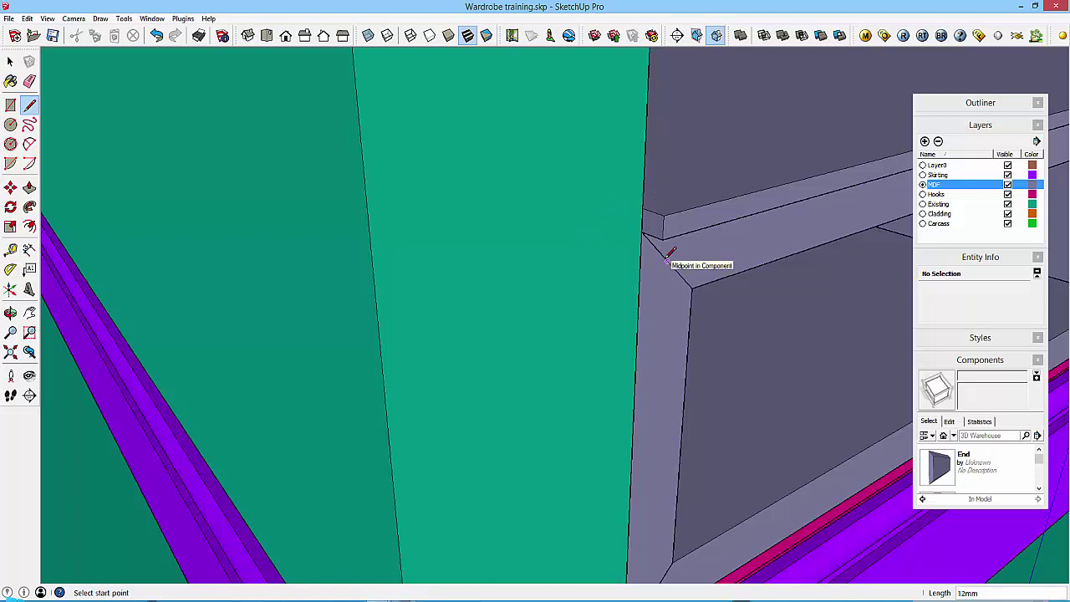
pyautogui.press('p')
pyautogui.click(646, 229)
pyautogui.click(624, 237)
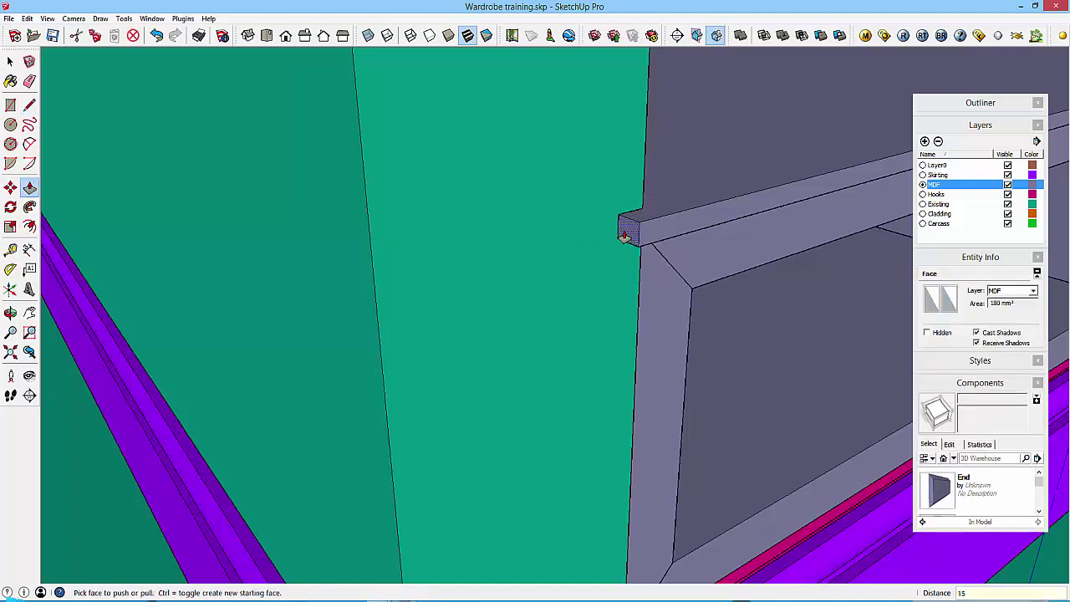
pyautogui.press('space')
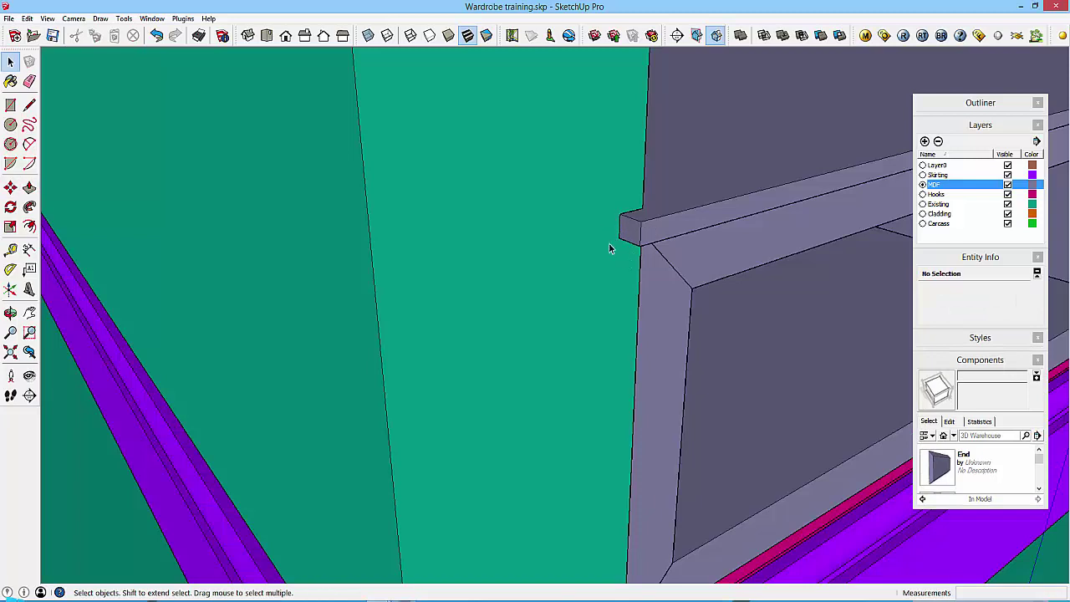
pyautogui.moveTo(637, 234); pyautogui.dragTo(591, 219, button='middle')
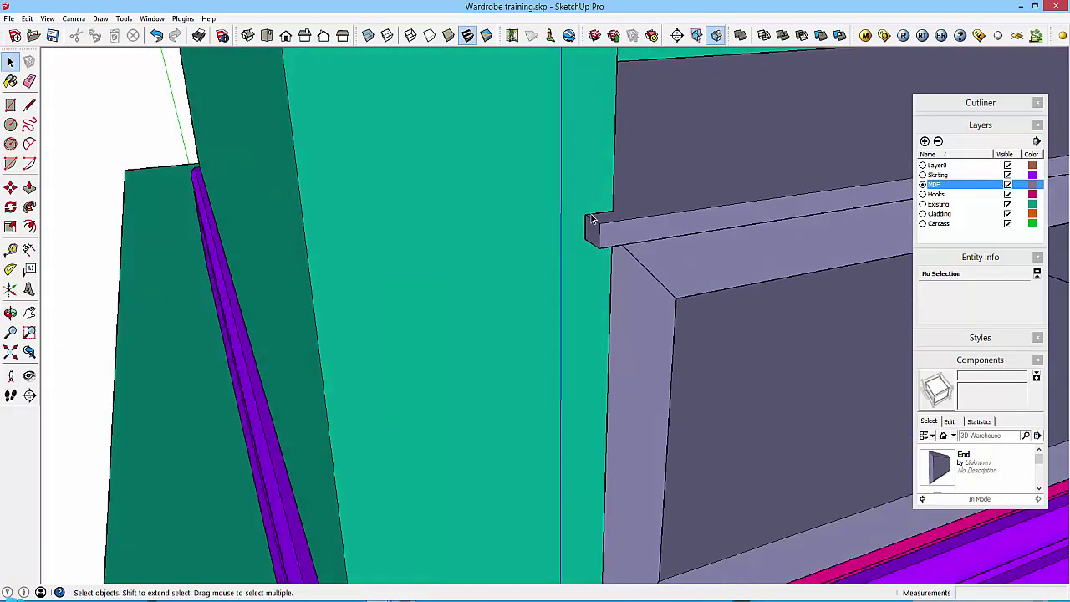
# Draw a half-circle 2-Point Arc across the end of the nosing.
pyautogui.click(31, 145)
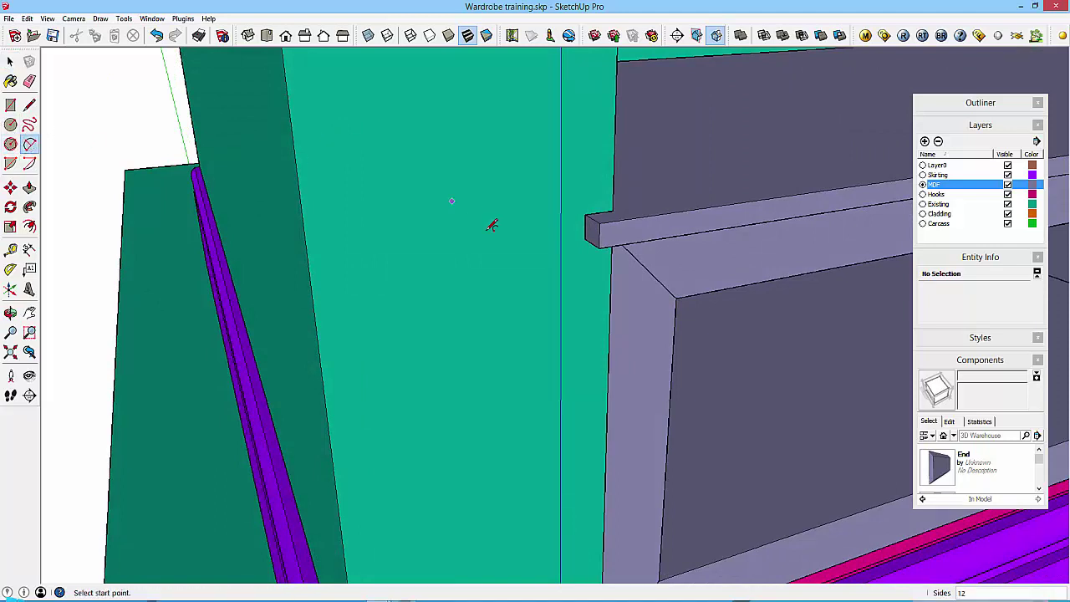
pyautogui.click(586, 216)
pyautogui.click(591, 235)
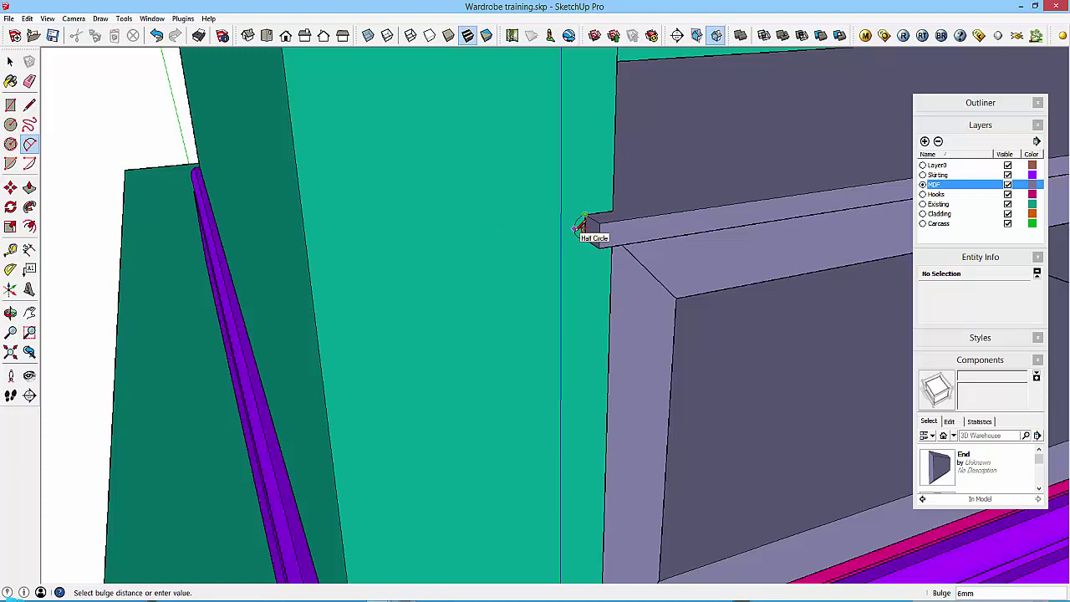
pyautogui.click(581, 227)
pyautogui.press('space')
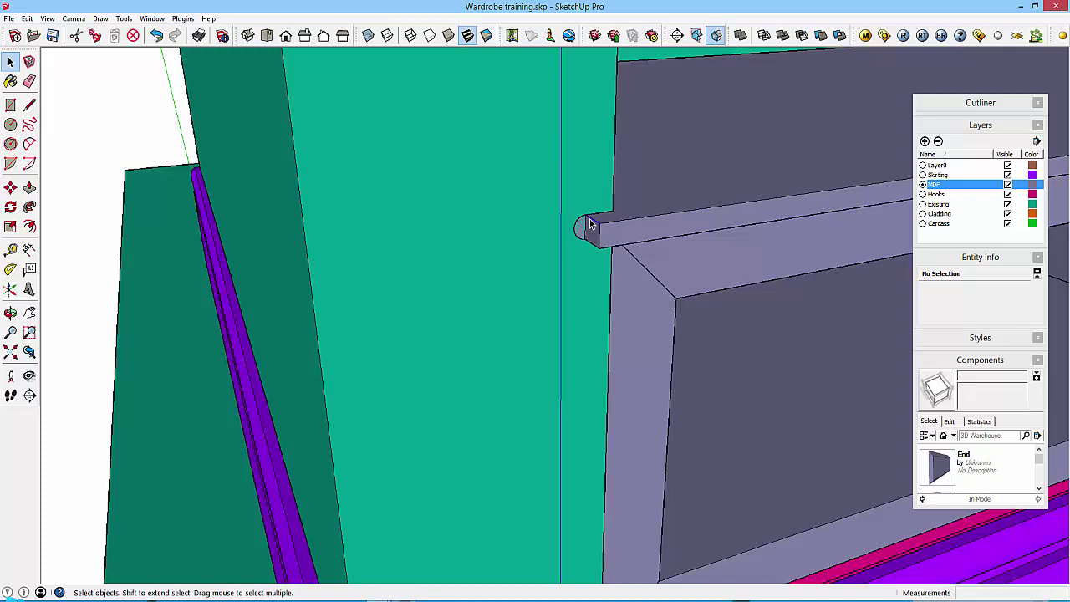
# Sweep the half-circle along the front edge with Follow Me for a bullnose.
pyautogui.click(606, 232)
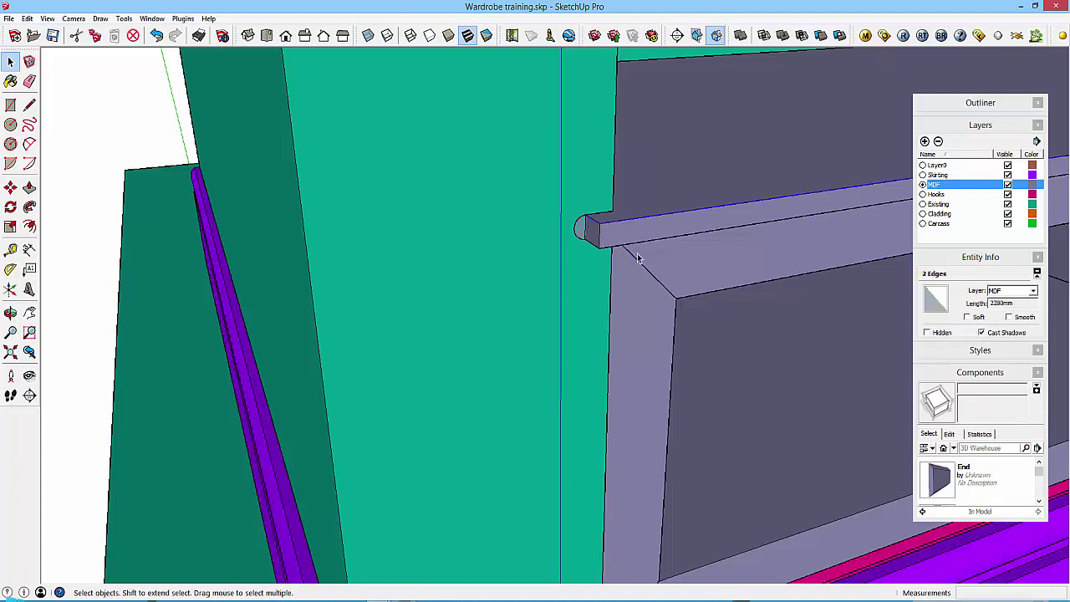
pyautogui.click(29, 207)
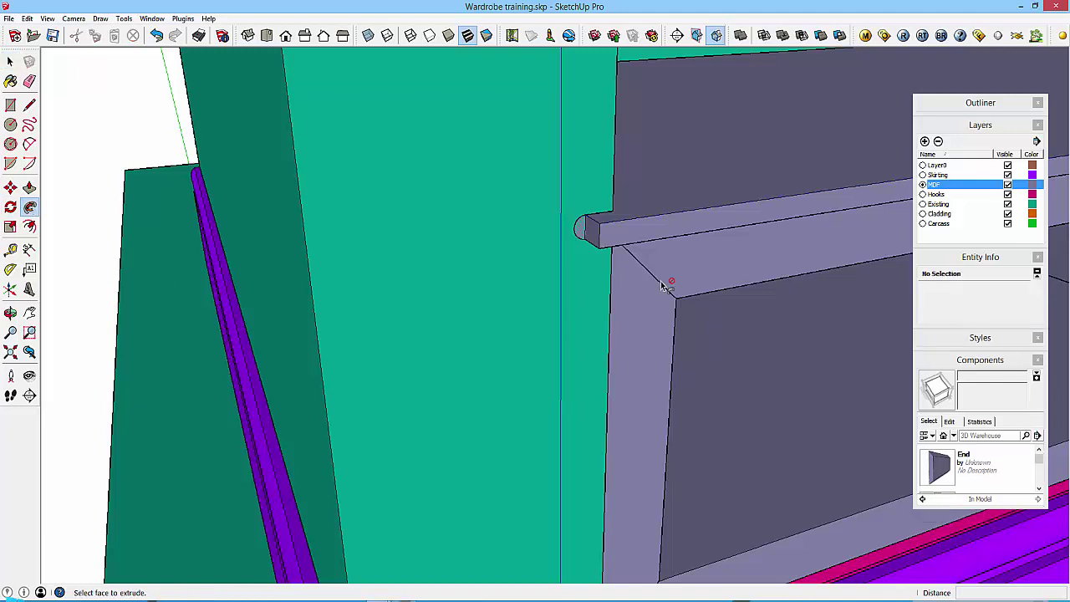
pyautogui.click(583, 234)
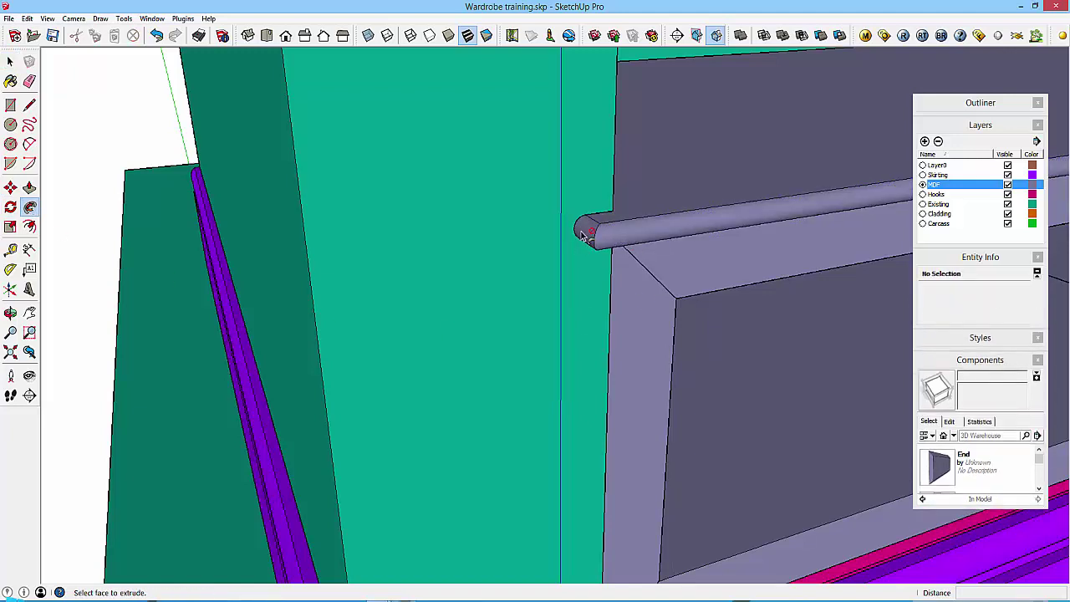
pyautogui.press('space')
pyautogui.moveTo(589, 253); pyautogui.dragTo(304, 245, button='middle')
# Make the whole rounded top panel a component named 'Base top'.
pyautogui.tripleClick(302, 240)
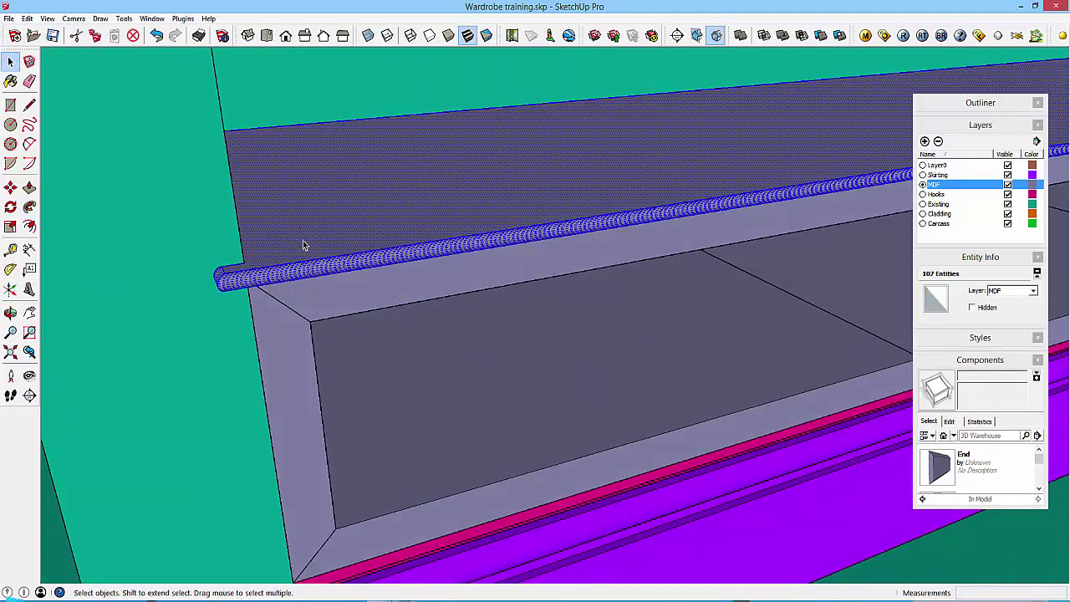
pyautogui.rightClick(304, 245)
pyautogui.click(346, 326)
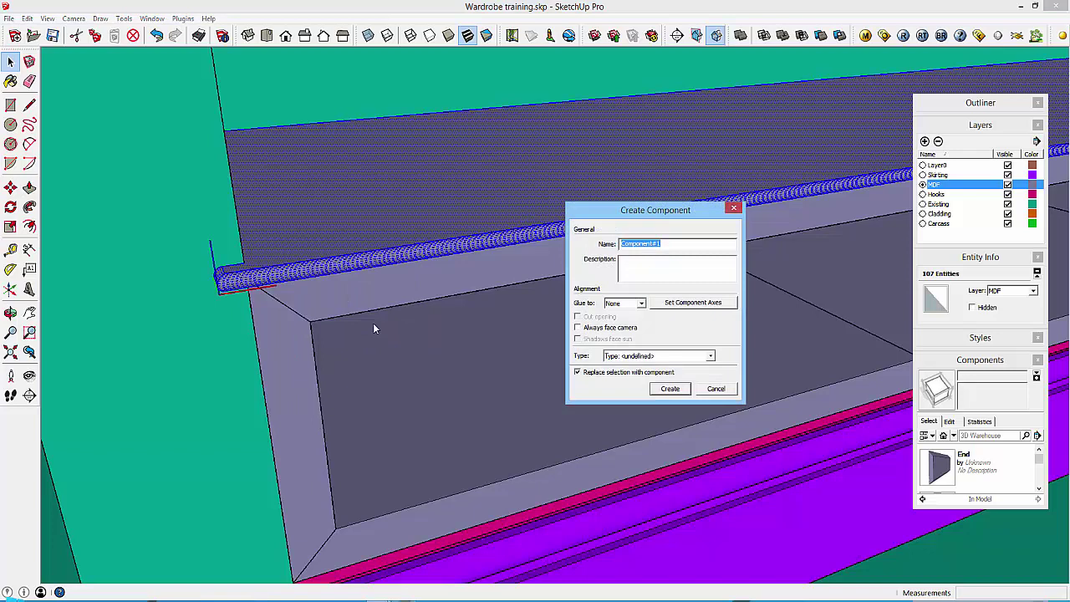
pyautogui.write('Base top')
pyautogui.click(670, 390)
# Clear the selection and zoom out to view the whole shelf unit and plinth.
pyautogui.moveTo(474, 263); pyautogui.dragTo(435, 335, button='middle')
pyautogui.click(79, 239)
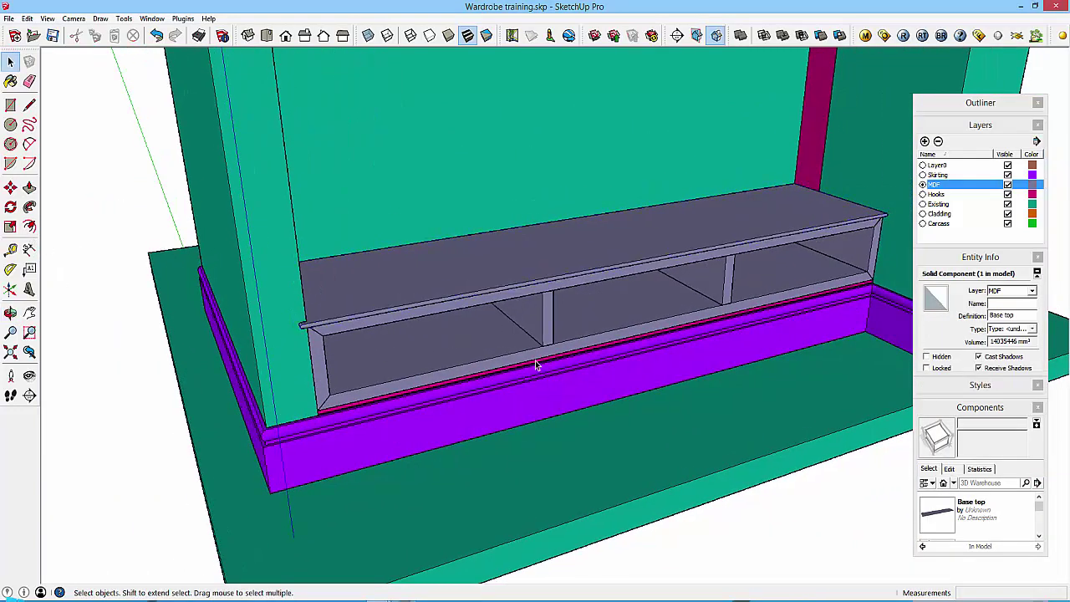
pyautogui.moveTo(536, 365); pyautogui.dragTo(729, 324, button='middle')
pyautogui.scroll(-2, 514, 369)
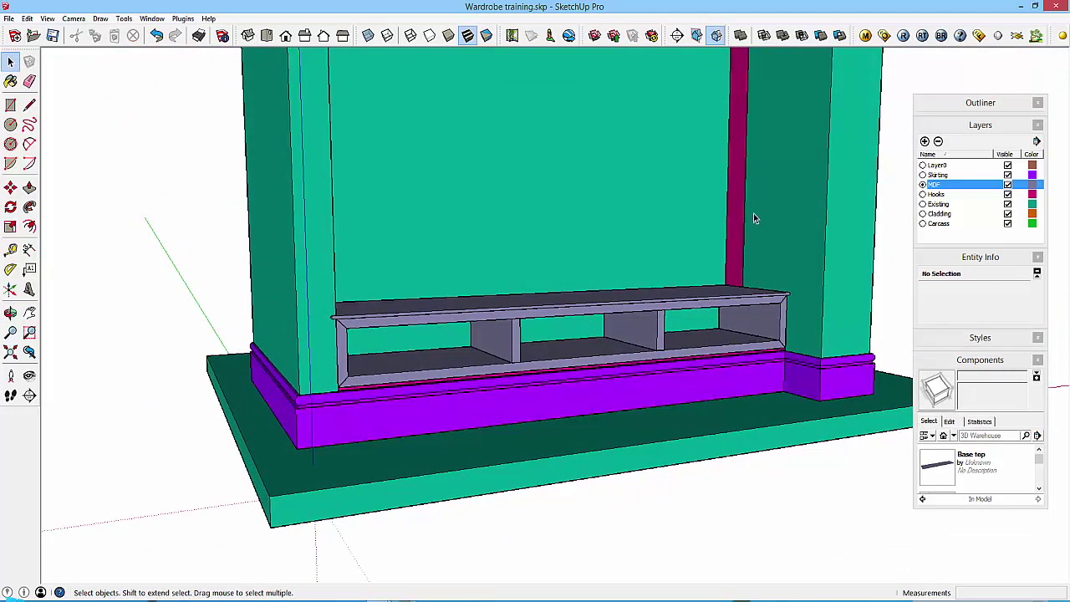
pyautogui.moveTo(575, 298); pyautogui.dragTo(679, 342, button='middle')
pyautogui.scroll(-5, 668, 333)
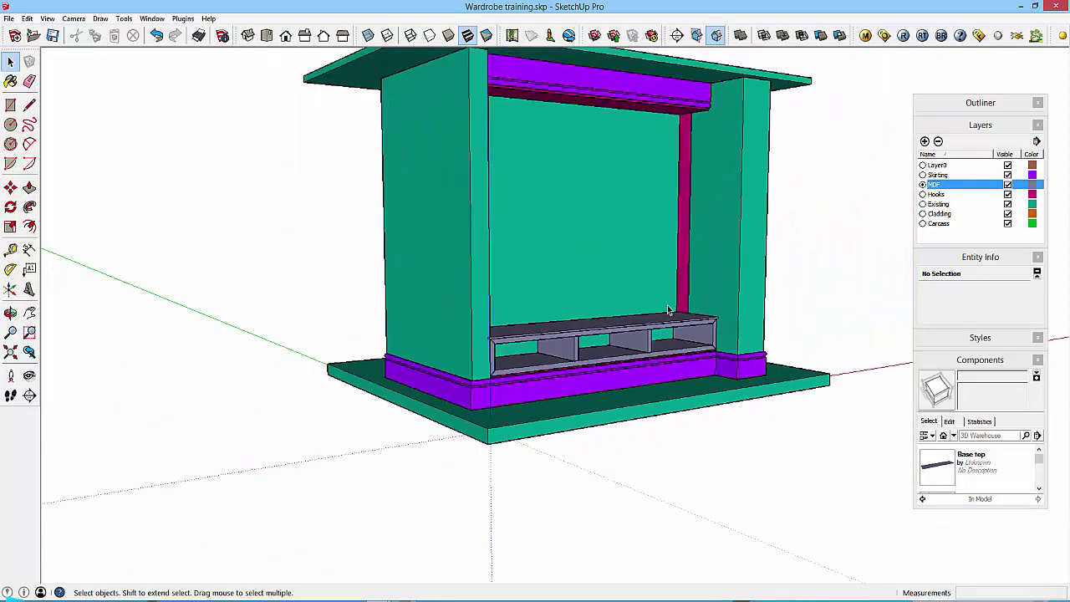